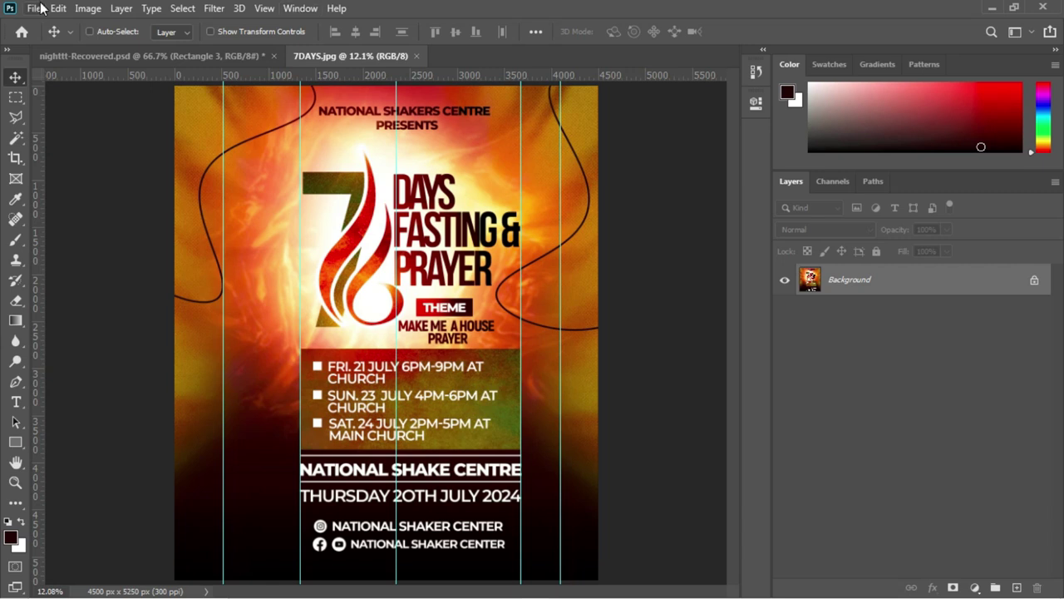
# - Create a new 10 × 11 inch document at 300 pixels/inch in RGB Color with a white background
pyautogui.click(34, 10)
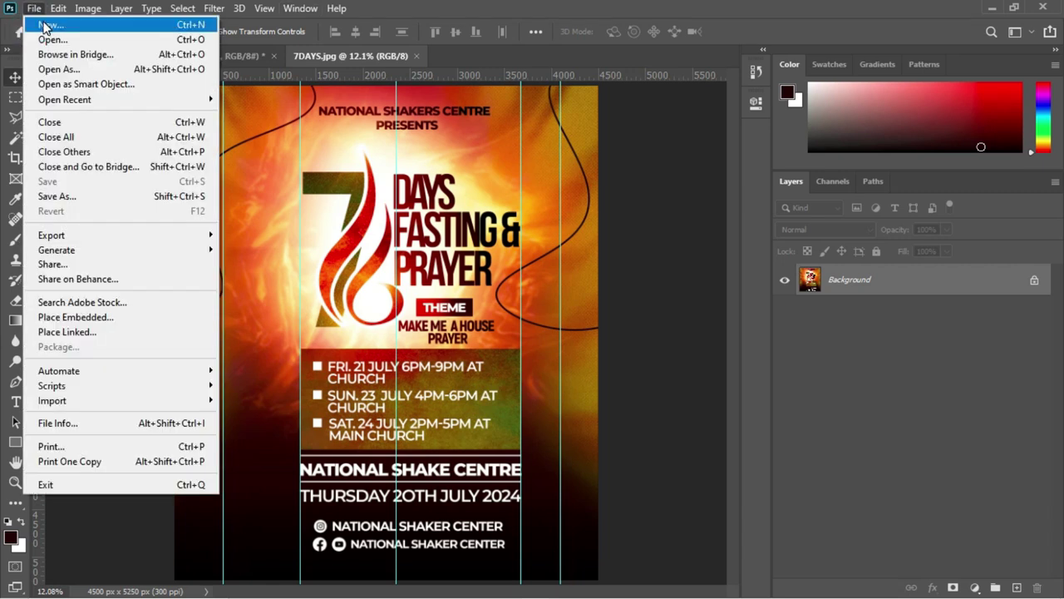
pyautogui.click(45, 26)
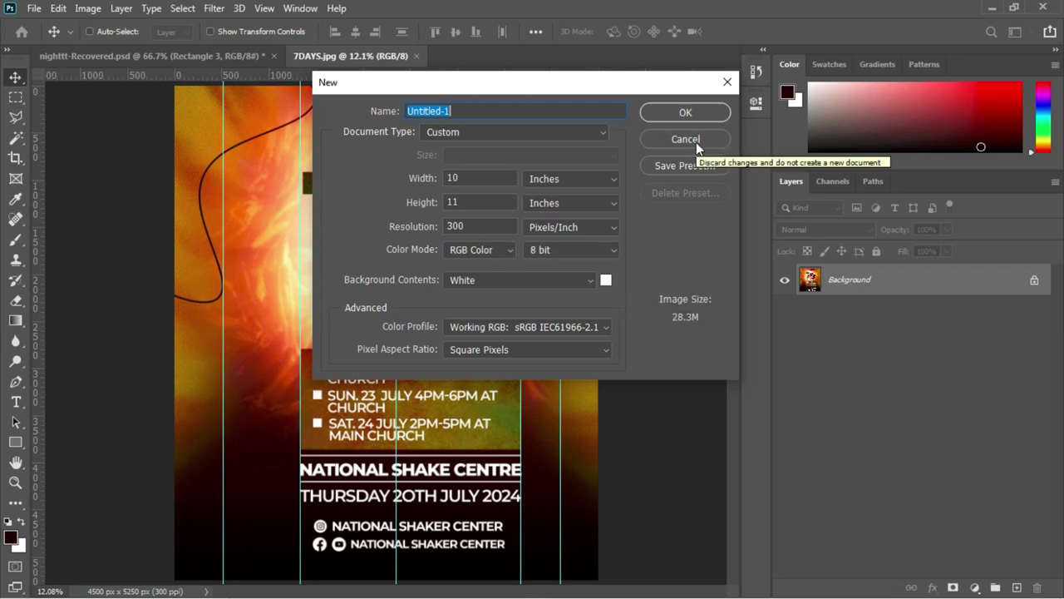
pyautogui.click(682, 113)
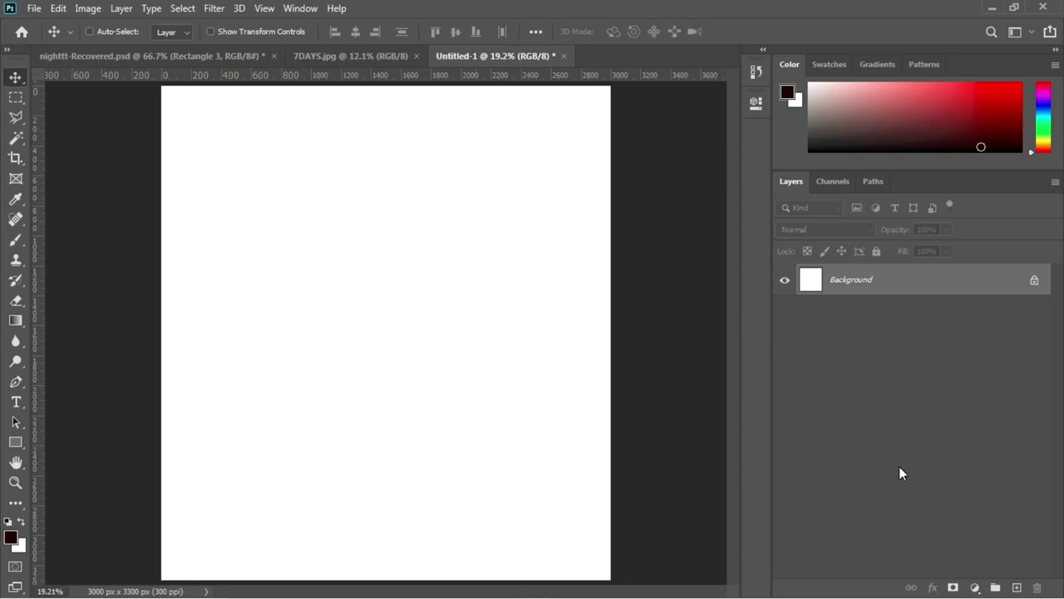
# - Add a Solid Color fill layer over the background using the colour 0e003b
pyautogui.click(974, 588)
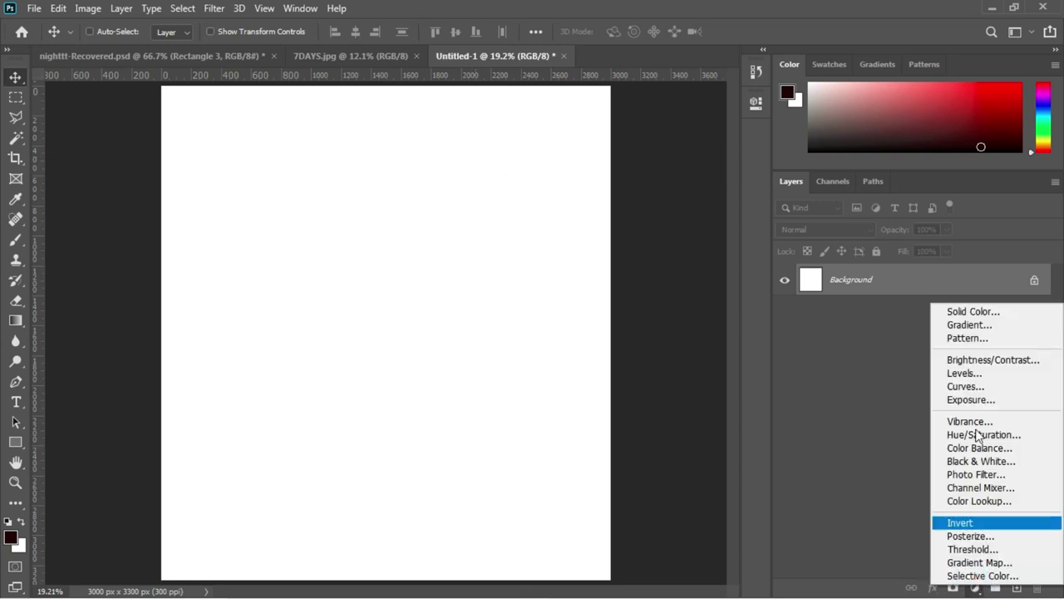
pyautogui.click(961, 315)
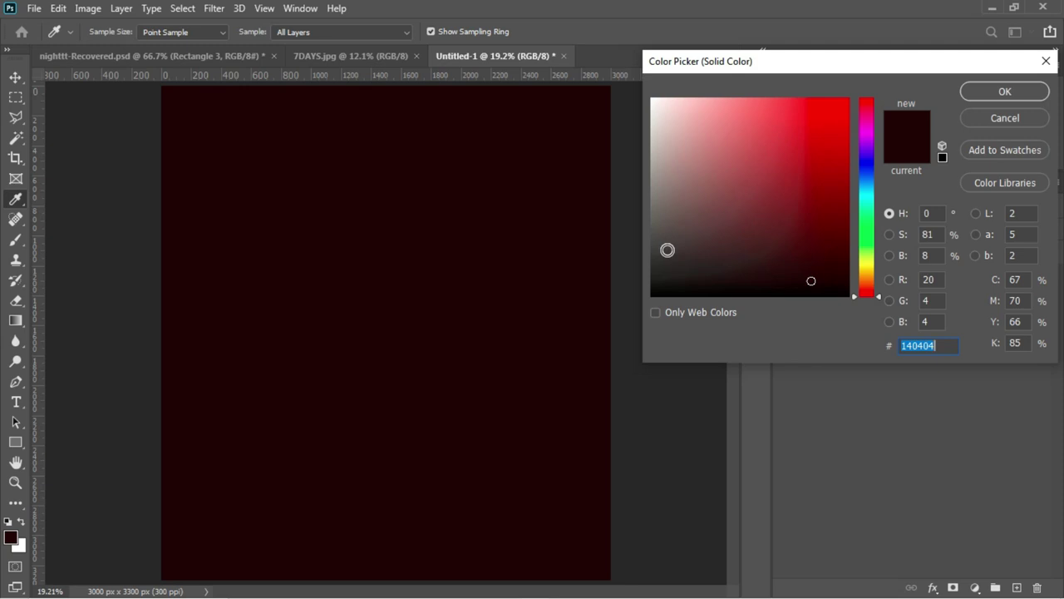
pyautogui.write('0e003b')
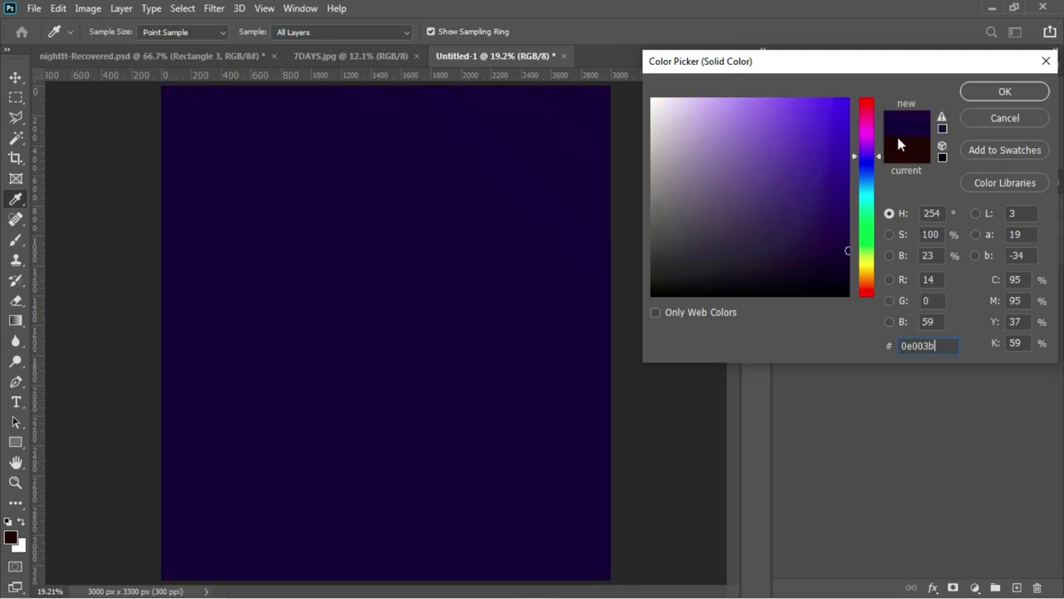
pyautogui.click(971, 97)
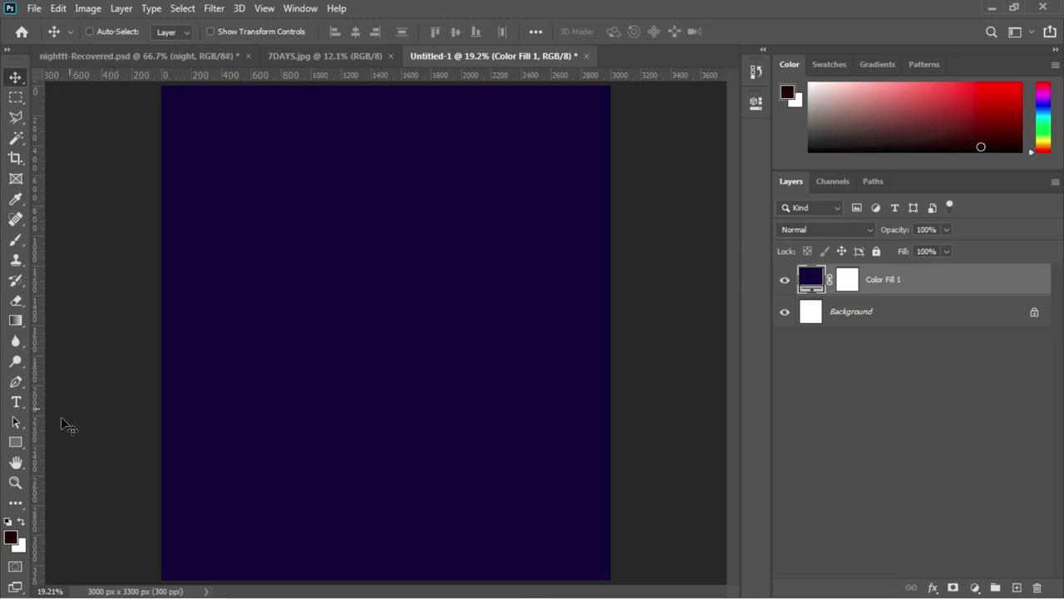
# - Draw a full-height rectangle about 1556 × 3436 px and add a drop shadow with 100% opacity, 30 px distance, 23% spread and 13 px size
pyautogui.click(16, 441)
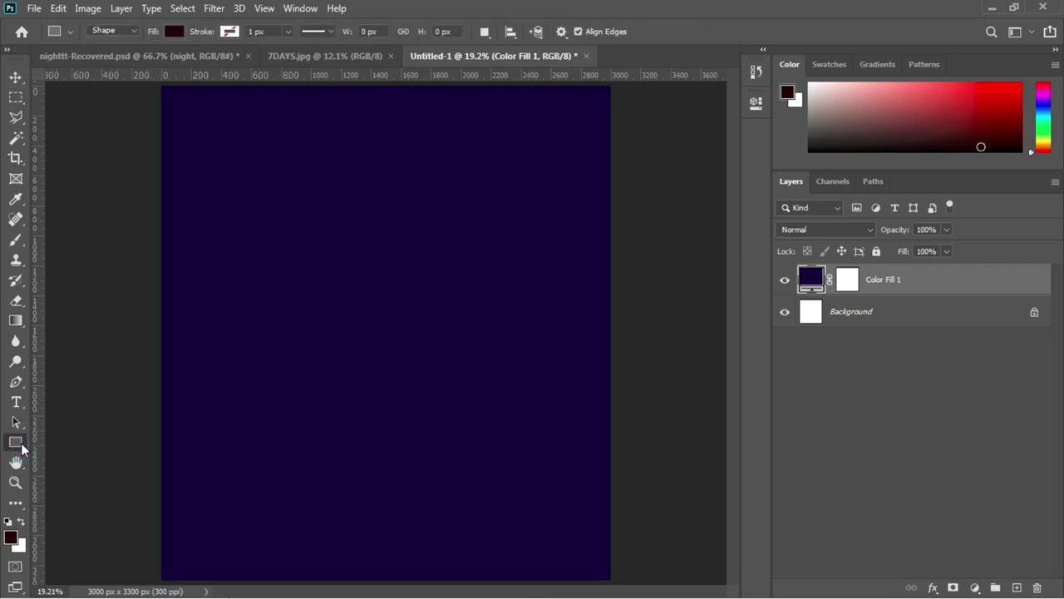
pyautogui.moveTo(257, 84); pyautogui.dragTo(489, 594)
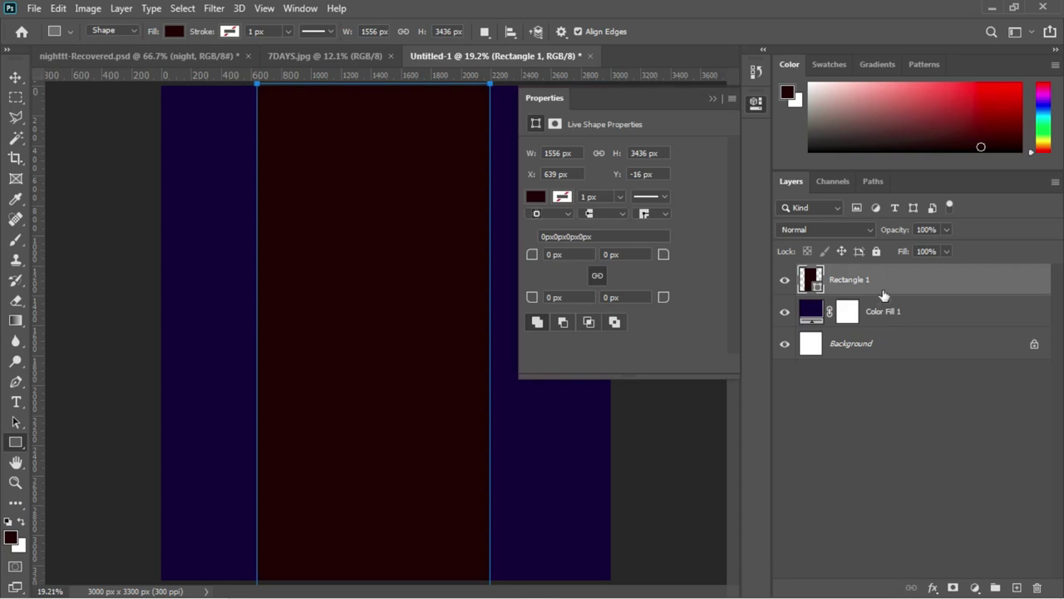
pyautogui.rightClick(881, 281)
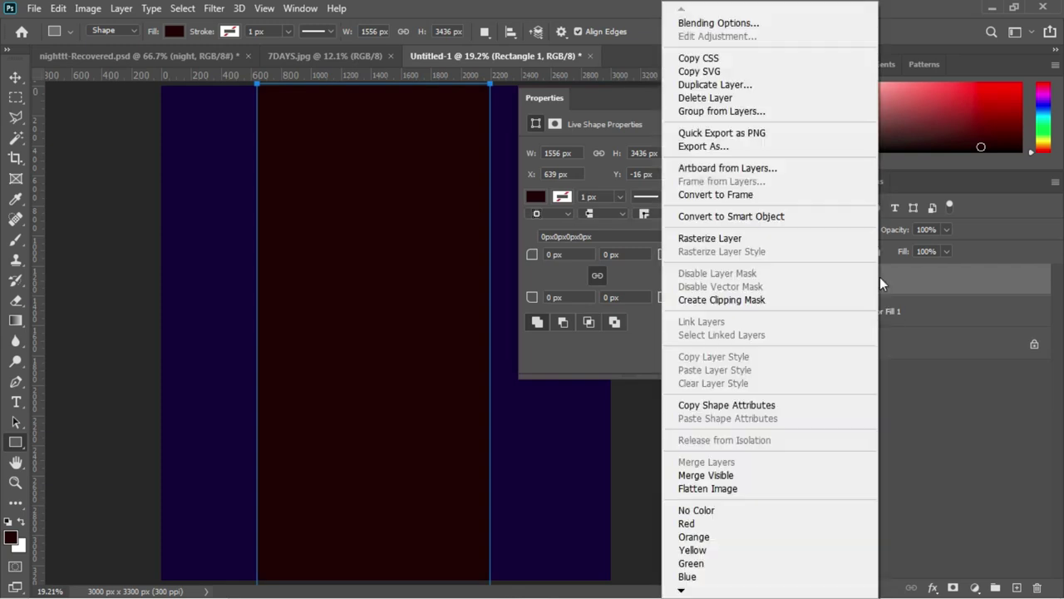
pyautogui.click(720, 25)
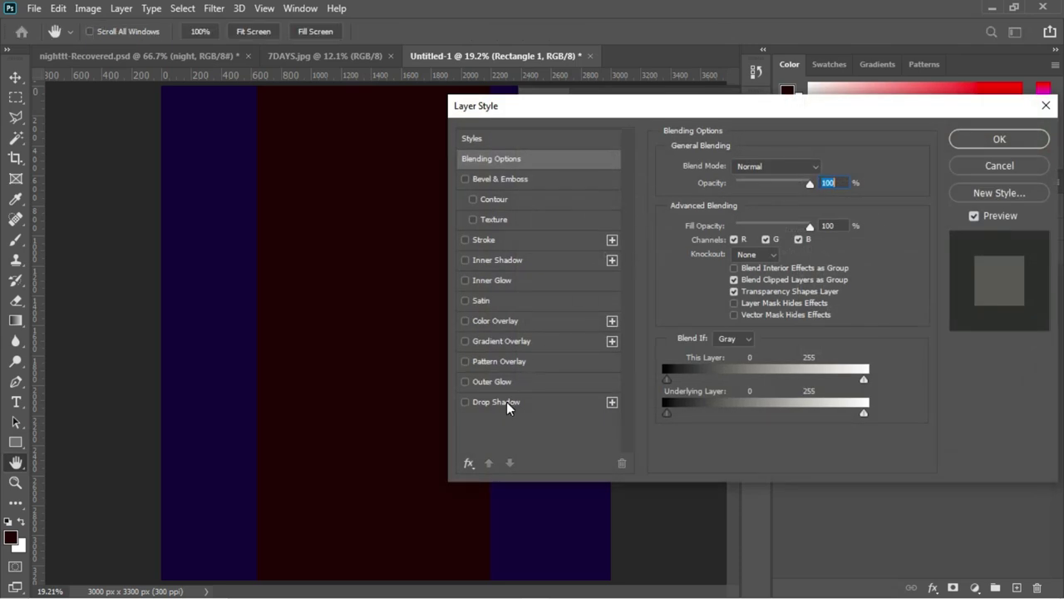
pyautogui.click(507, 402)
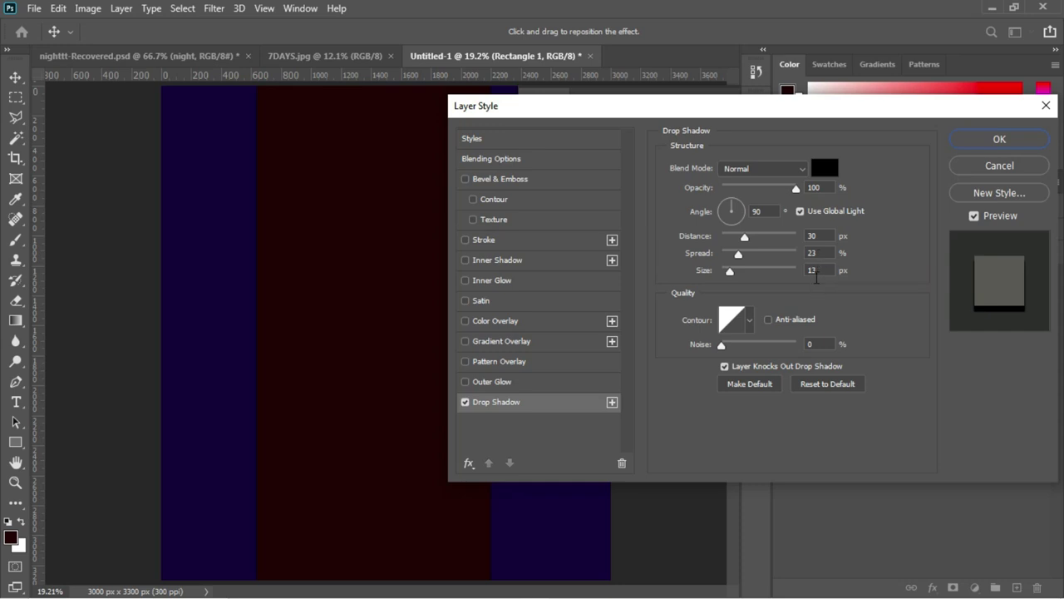
pyautogui.press('Return')
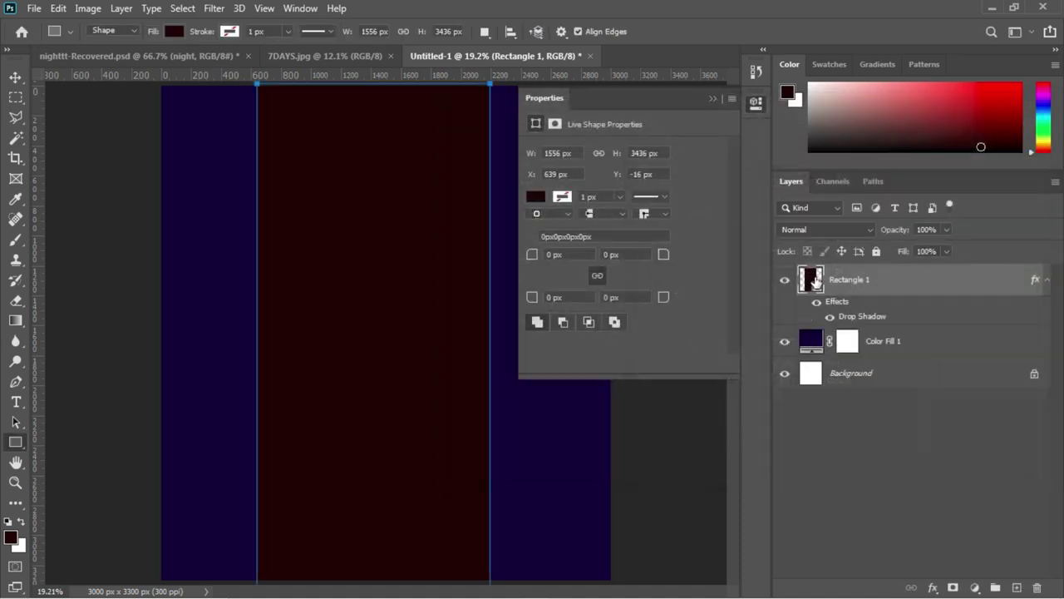
# - Recolour the tall rectangle with the background's 0e003b, sampled from the canvas, and shift it toward the canvas's left side
pyautogui.doubleClick(817, 281)
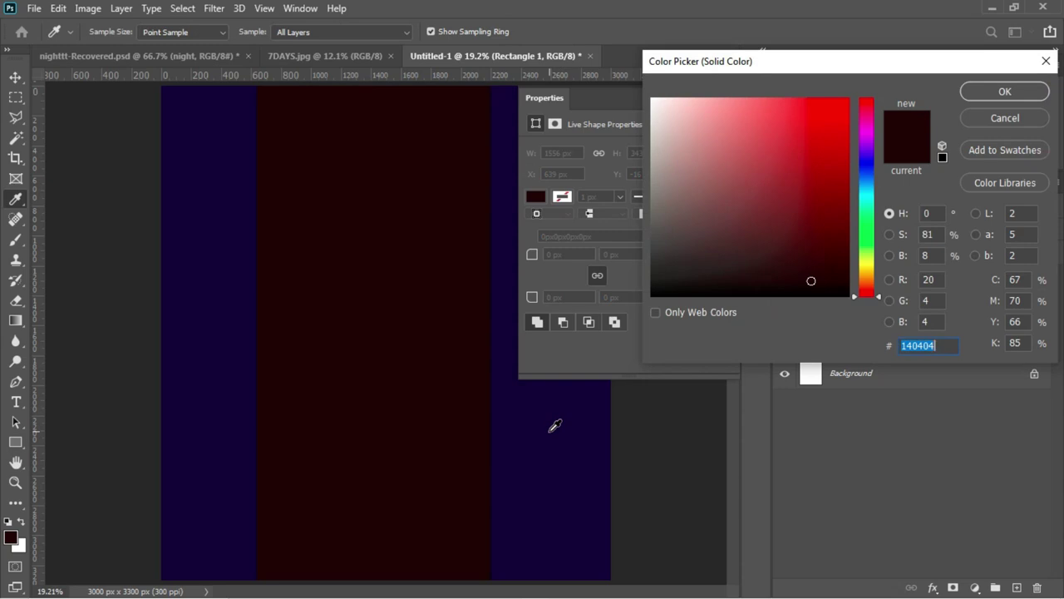
pyautogui.click(555, 426)
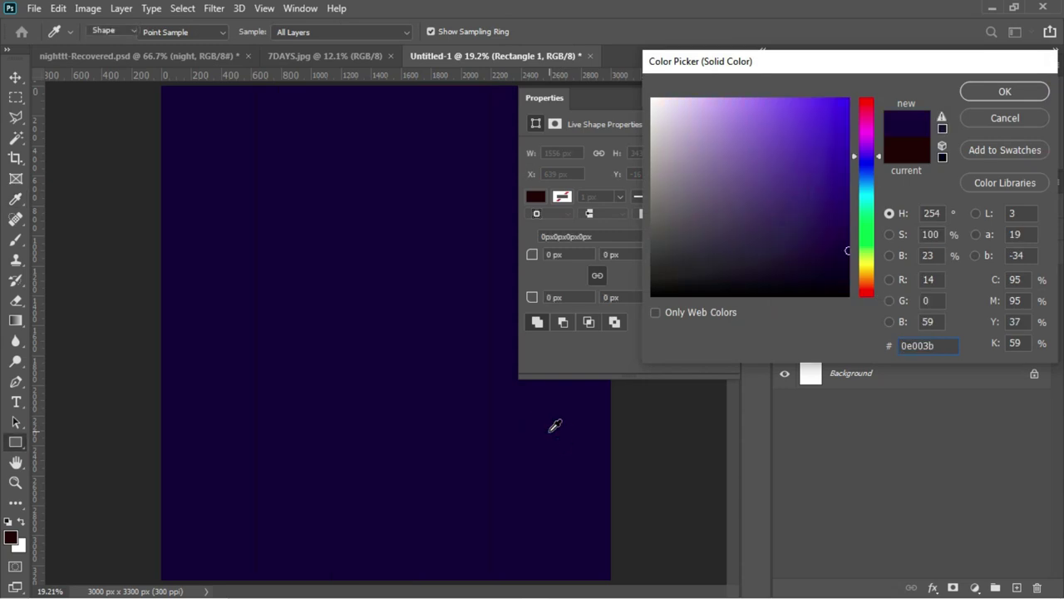
pyautogui.press('Return')
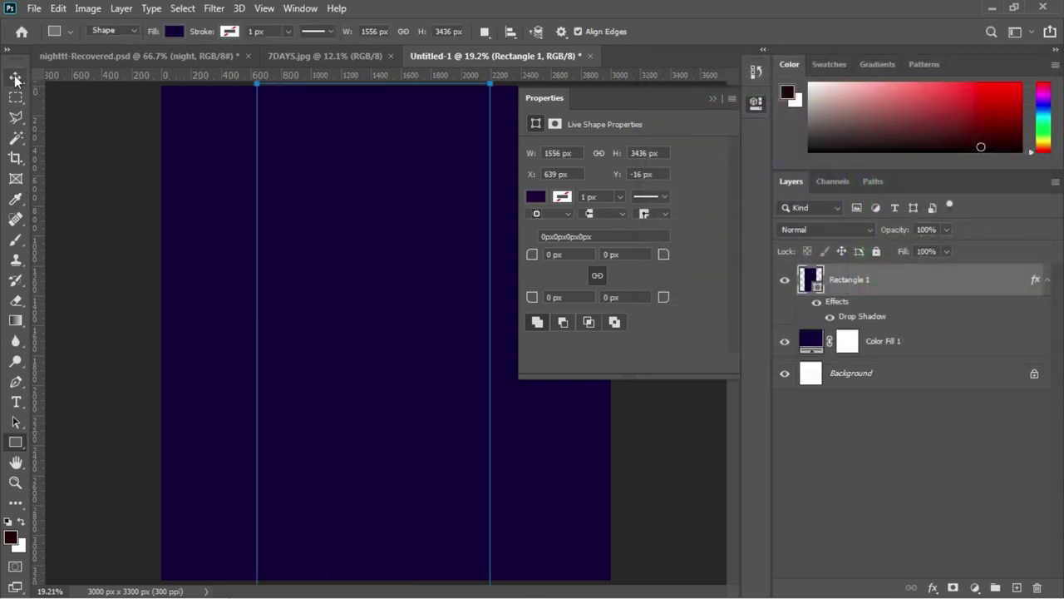
pyautogui.click(15, 77)
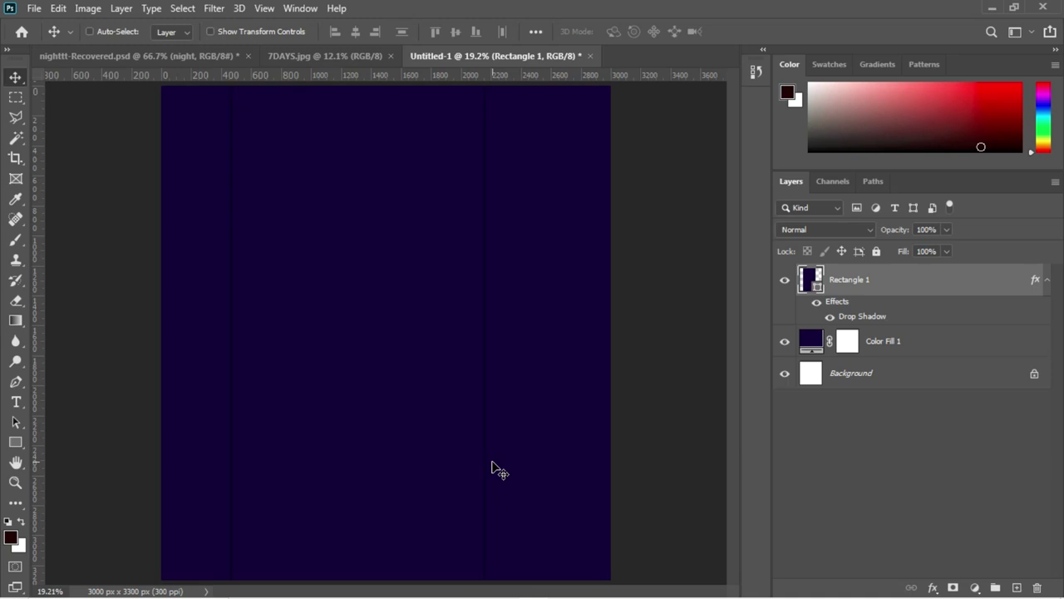
# - Place PASTOR.jpg from the vd folder into the flyer and position the man in the canvas's lower right corner
pyautogui.moveTo(376, 595)
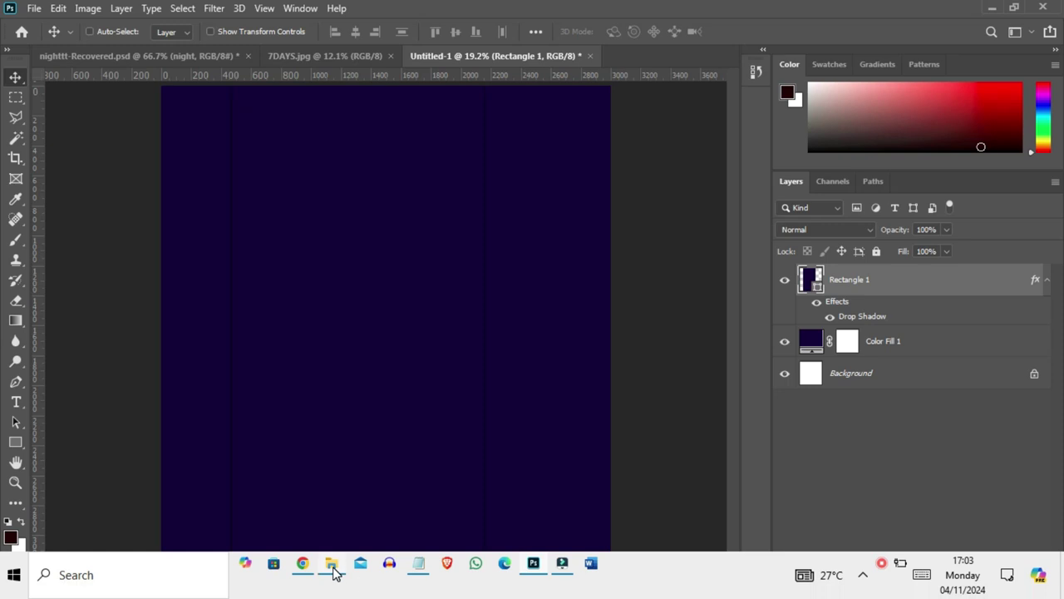
pyautogui.moveTo(332, 572)
pyautogui.click(333, 491)
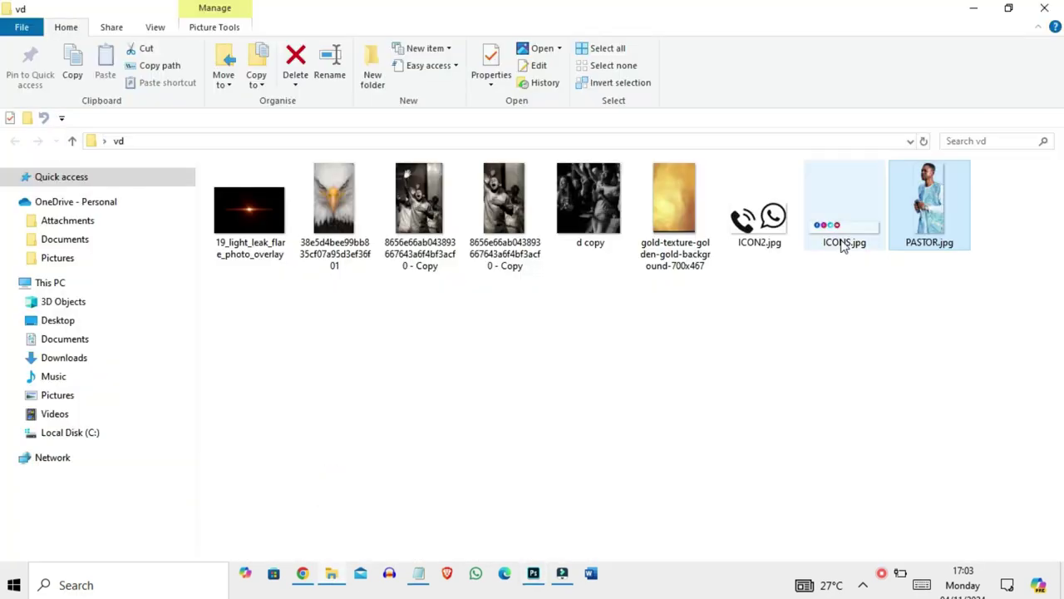
pyautogui.moveTo(916, 217); pyautogui.dragTo(410, 416)
pyautogui.moveTo(479, 324)
pyautogui.mouseDown()
pyautogui.moveTo(527, 332)
pyautogui.moveTo(491, 335)
pyautogui.mouseUp()
pyautogui.press('Return')
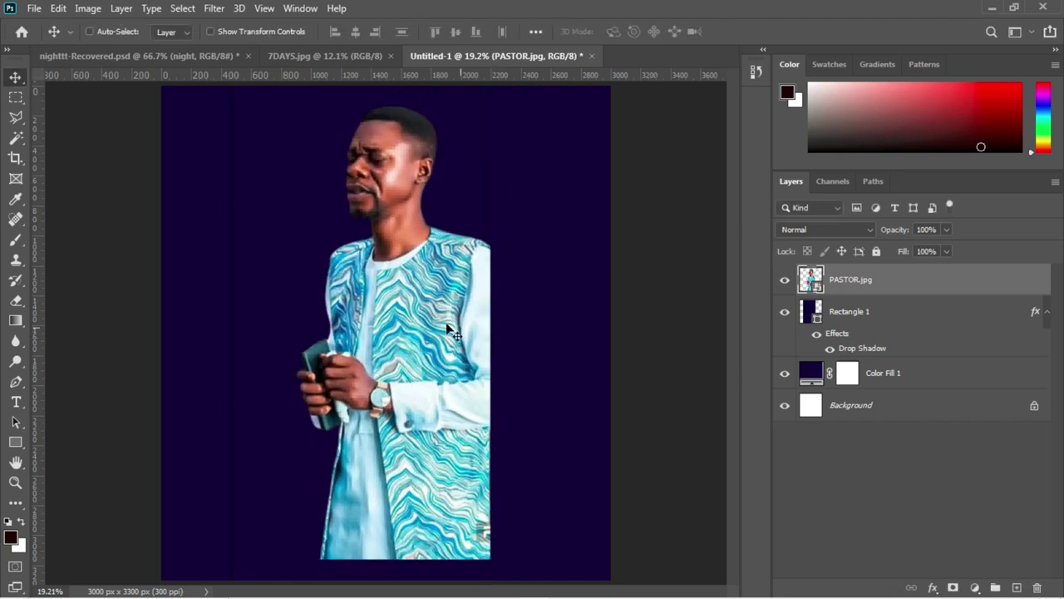
pyautogui.moveTo(421, 311); pyautogui.dragTo(542, 353)
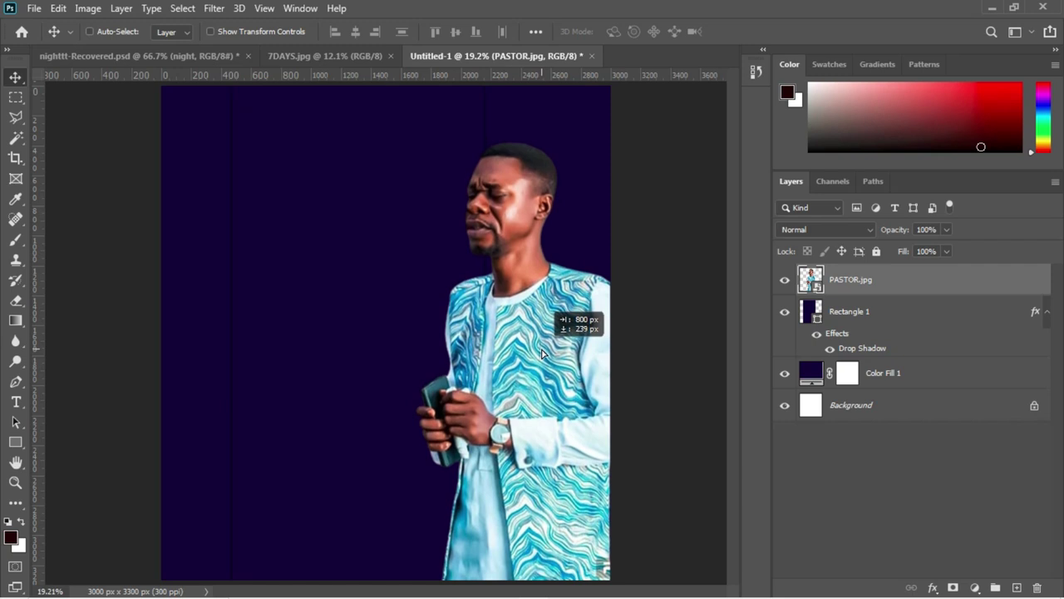
pyautogui.moveTo(542, 353); pyautogui.dragTo(550, 376)
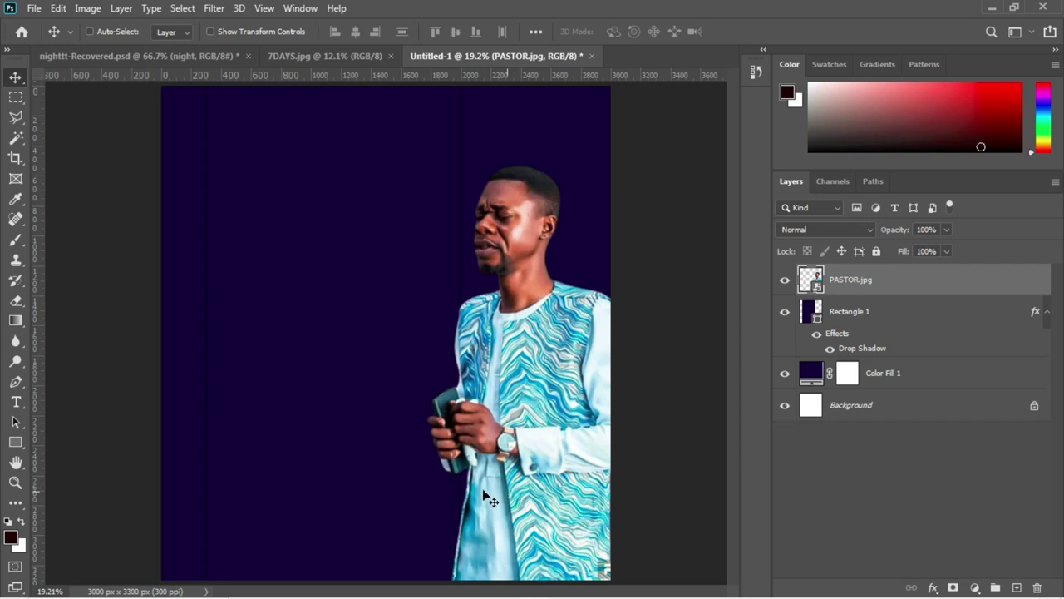
# - Draw a rectangle about 3432 × 605 px across the flyer's bottom edge and fill it with e28e02
pyautogui.click(16, 442)
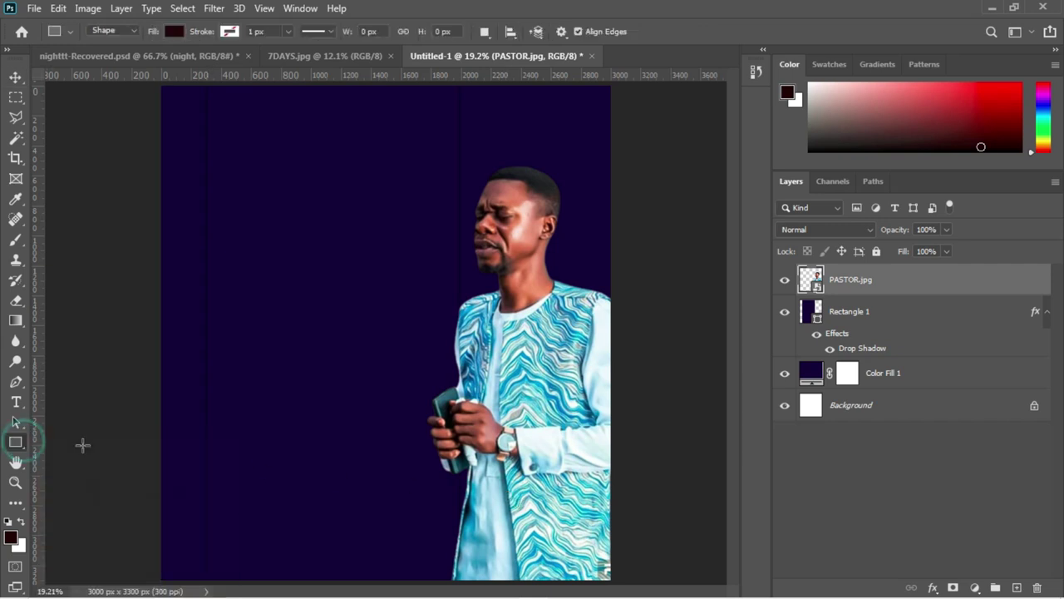
pyautogui.moveTo(153, 507); pyautogui.dragTo(669, 587)
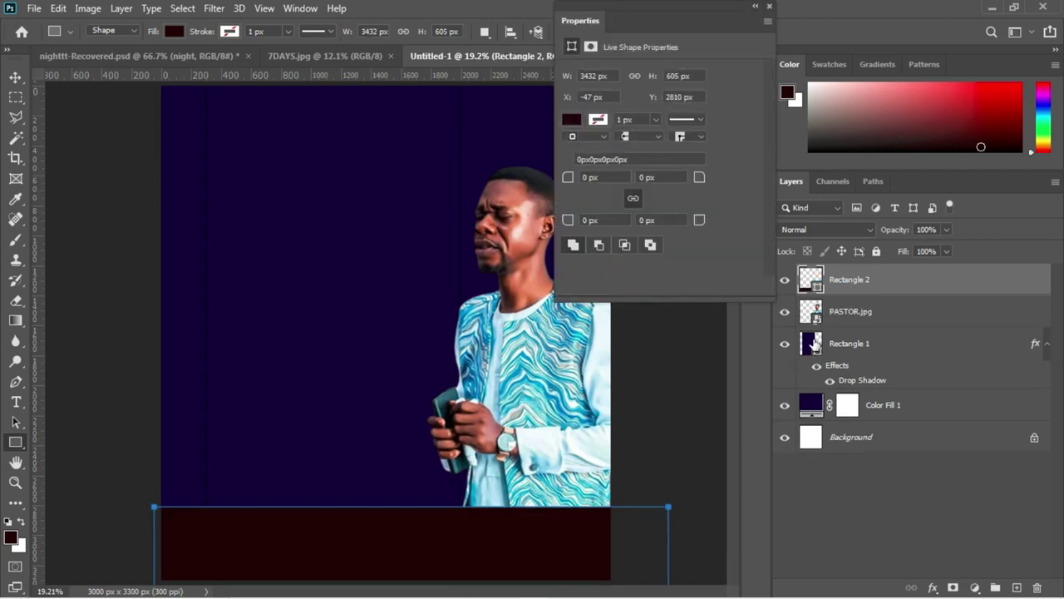
pyautogui.doubleClick(819, 285)
pyautogui.write('e28e02')
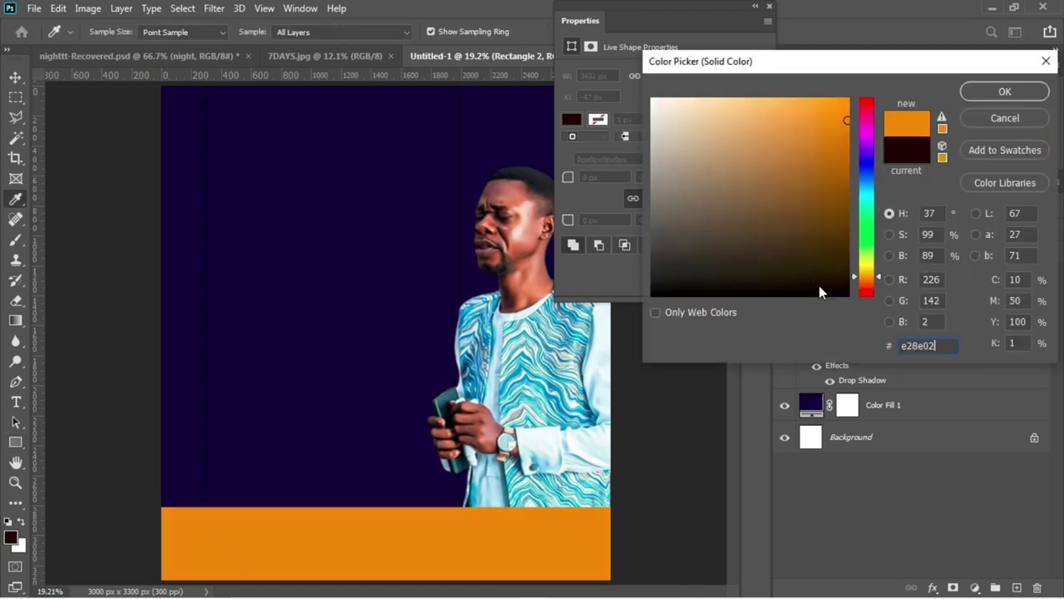
pyautogui.click(1000, 94)
pyautogui.press('v')
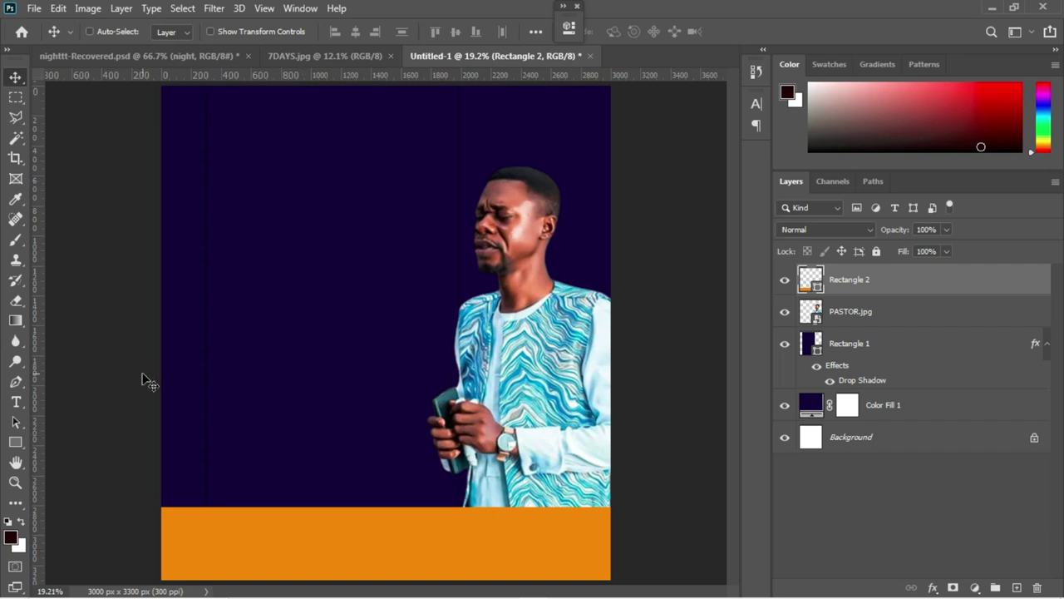
# - Add a text layer near the flyer's top reading "BLISSFUL EMBASSY INTERNATIONAL", copied from the Notepad notes
pyautogui.click(16, 404)
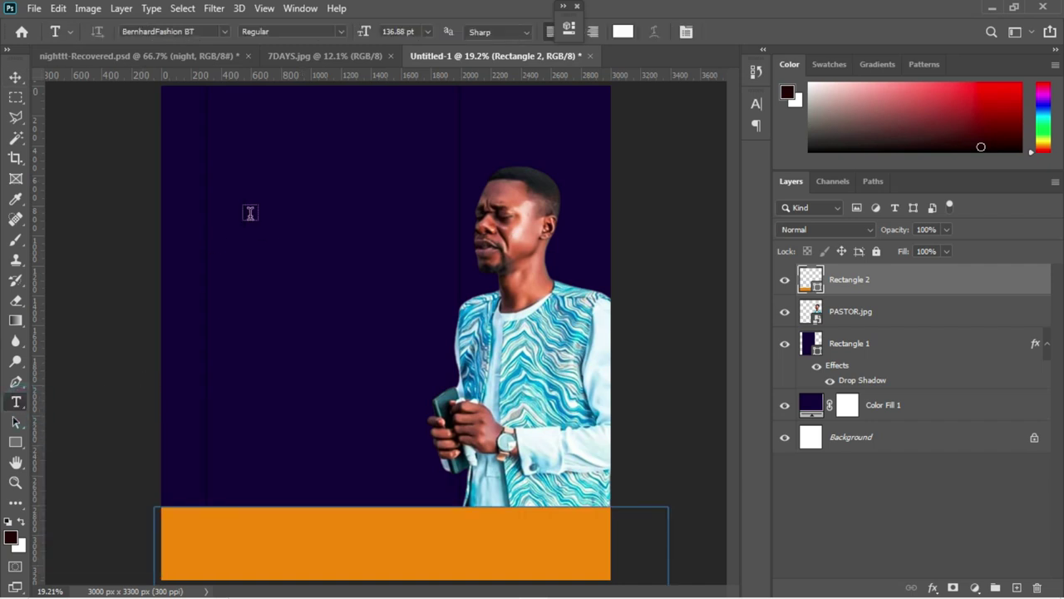
pyautogui.click(264, 173)
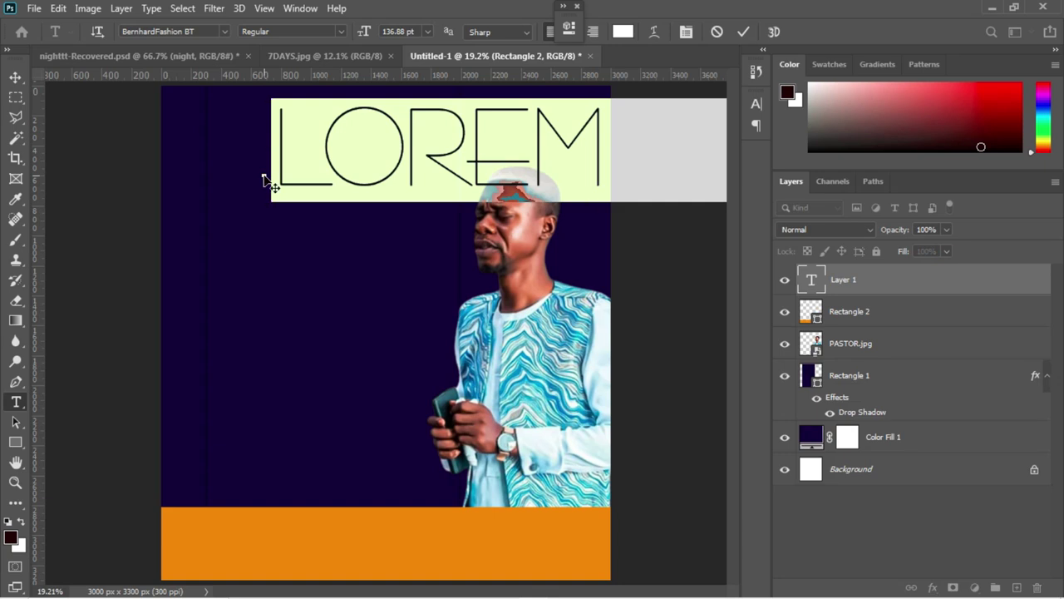
pyautogui.press('BackSpace')
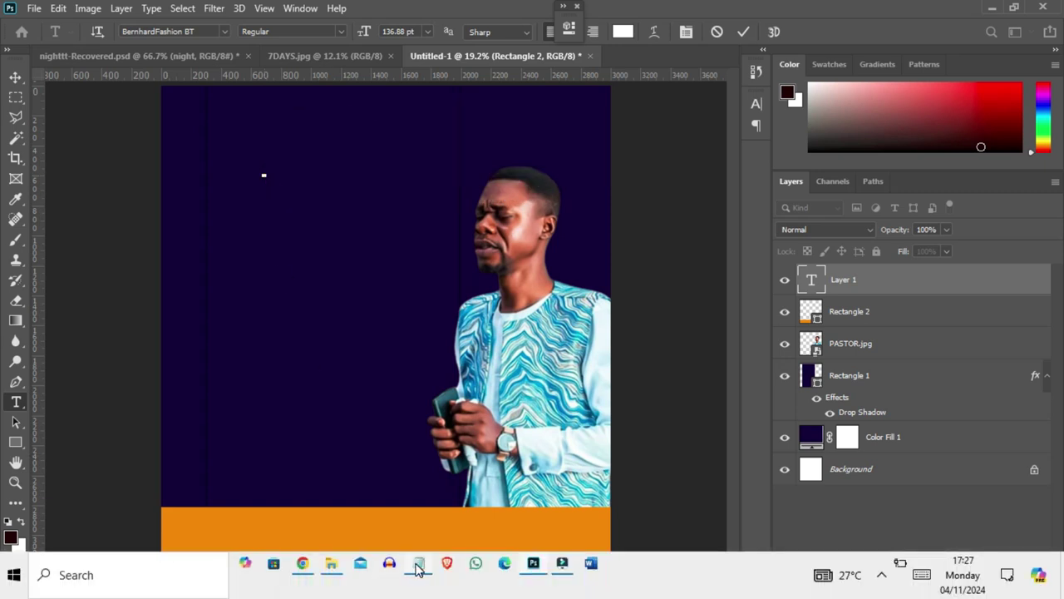
pyautogui.moveTo(419, 565)
pyautogui.click(404, 506)
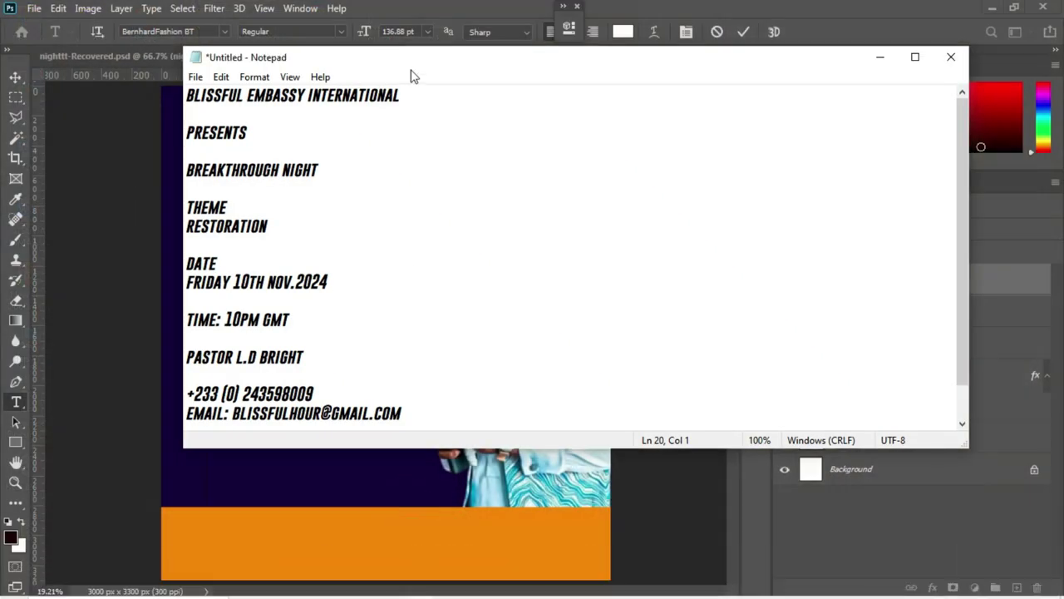
pyautogui.moveTo(405, 94); pyautogui.dragTo(172, 100)
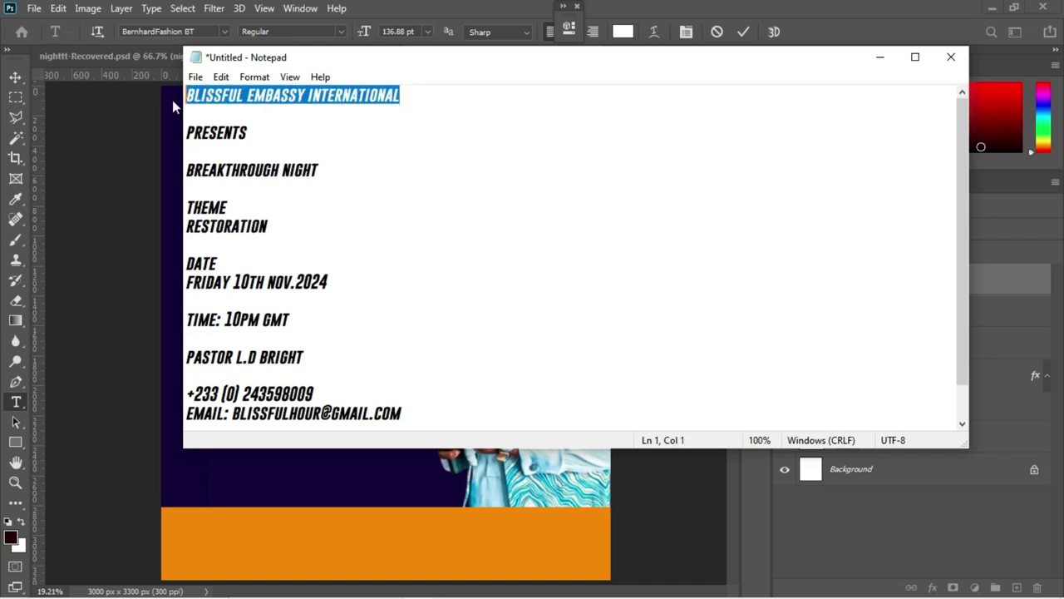
pyautogui.click(172, 99)
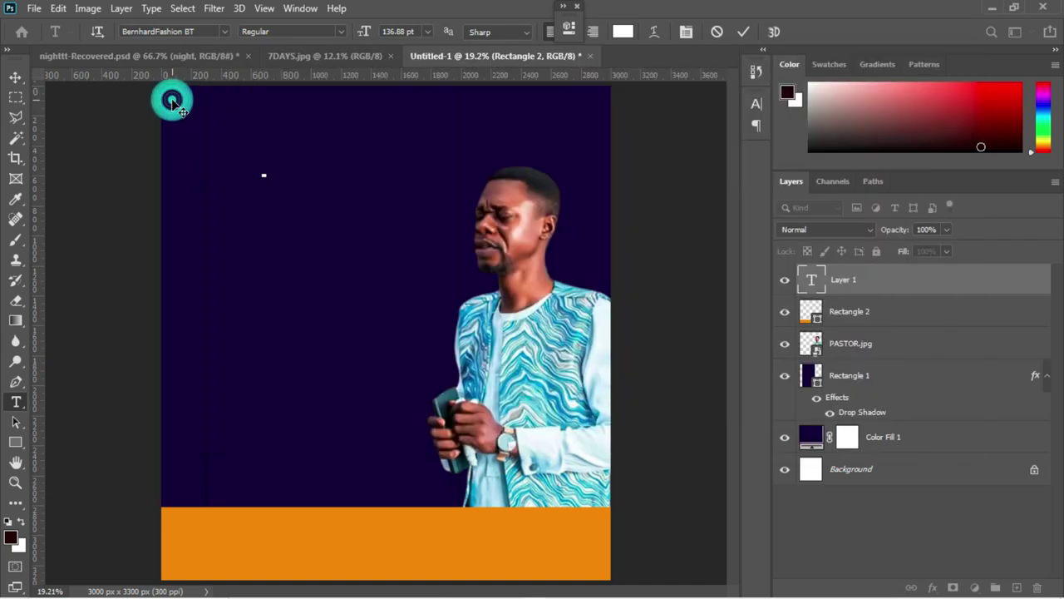
pyautogui.hotkey('ctrl', 'v')
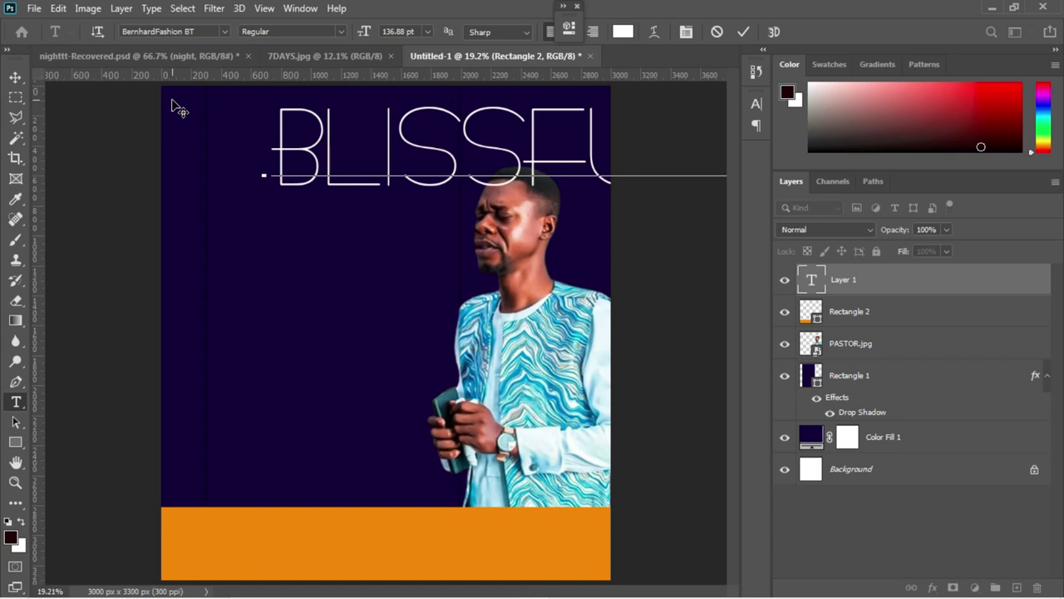
# - Set the church name text at the flyer's top to the Akrobat font in the Black style
pyautogui.hotkey('ctrl', 'a')
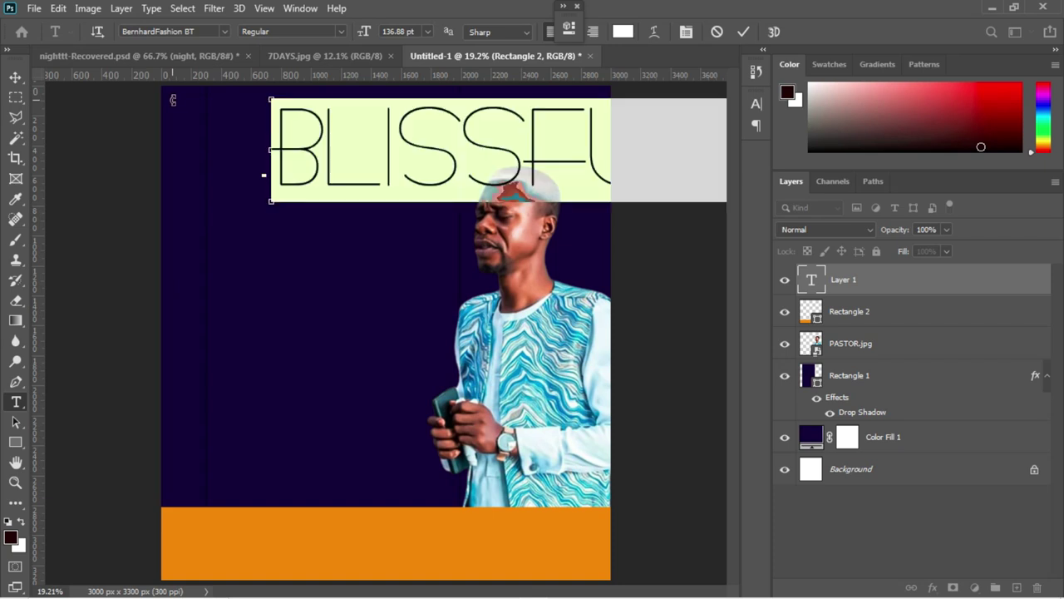
pyautogui.click(687, 33)
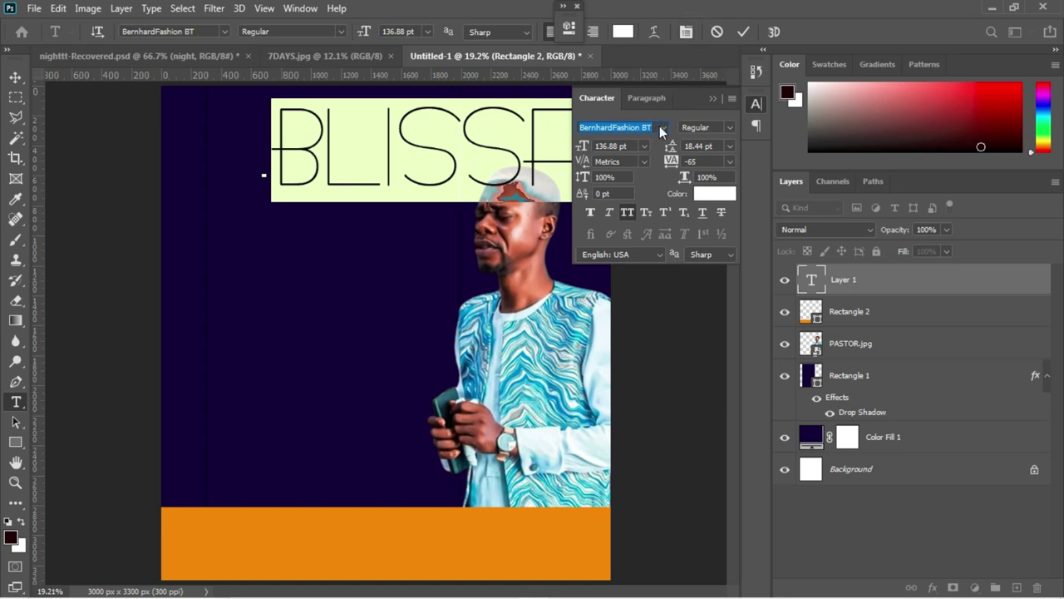
pyautogui.click(662, 130)
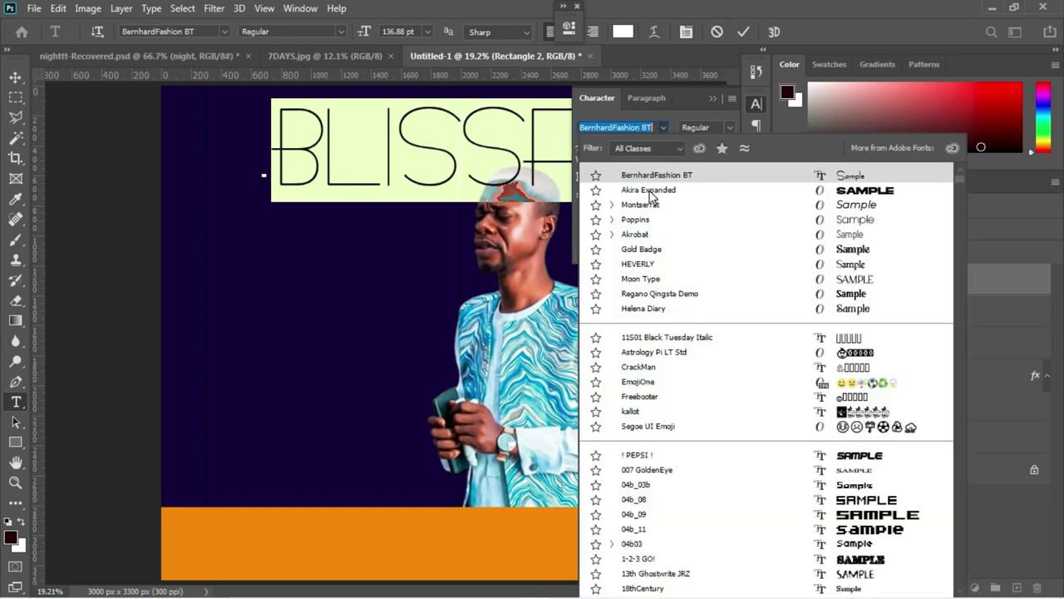
pyautogui.click(640, 236)
pyautogui.moveTo(598, 98); pyautogui.dragTo(659, 149)
pyautogui.hotkey('ctrl', 'Return')
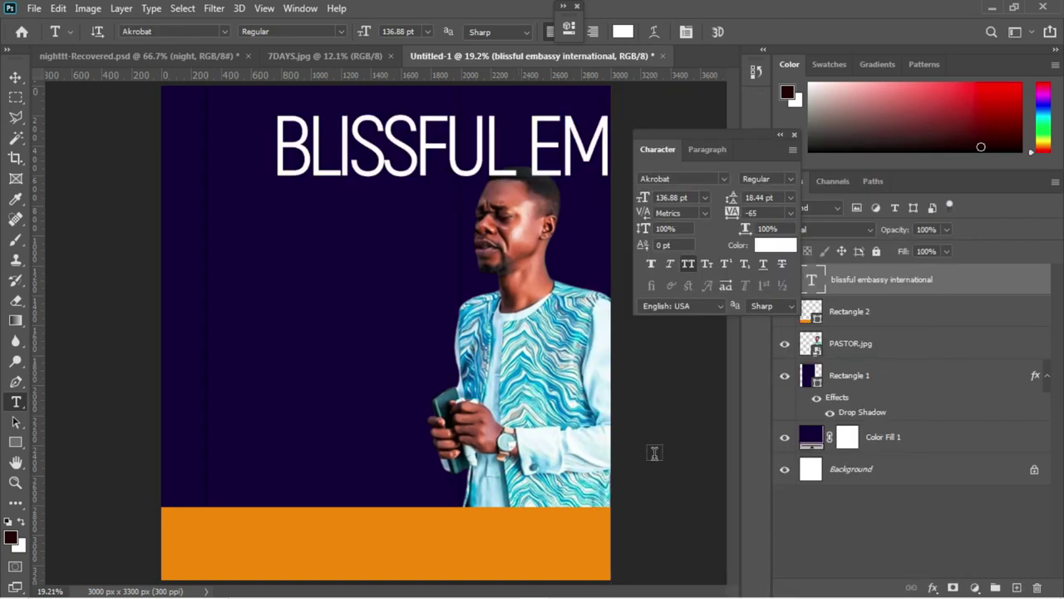
pyautogui.click(788, 177)
pyautogui.click(765, 280)
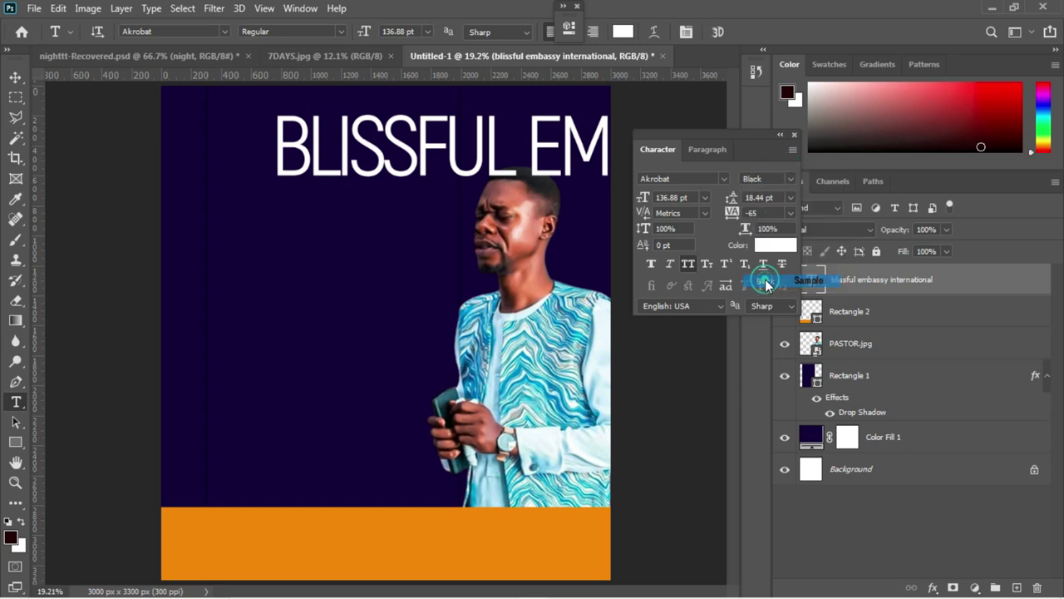
# - Scale the church name text to 39% and move it fully onto the canvas near the top edge
pyautogui.hotkey('ctrl', 't')
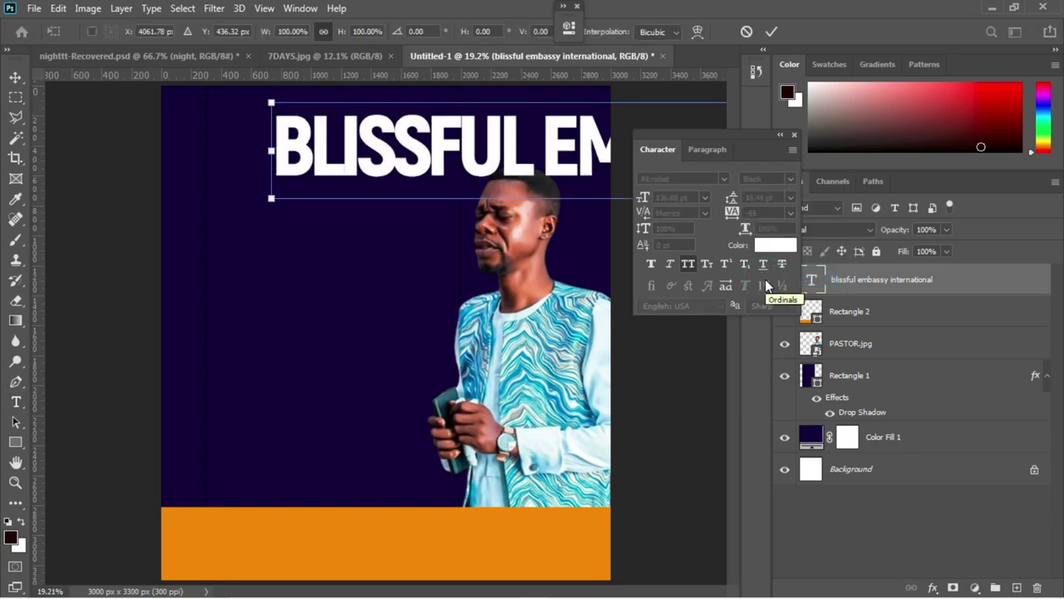
pyautogui.moveTo(342, 32); pyautogui.dragTo(290, 32)
pyautogui.press('Return')
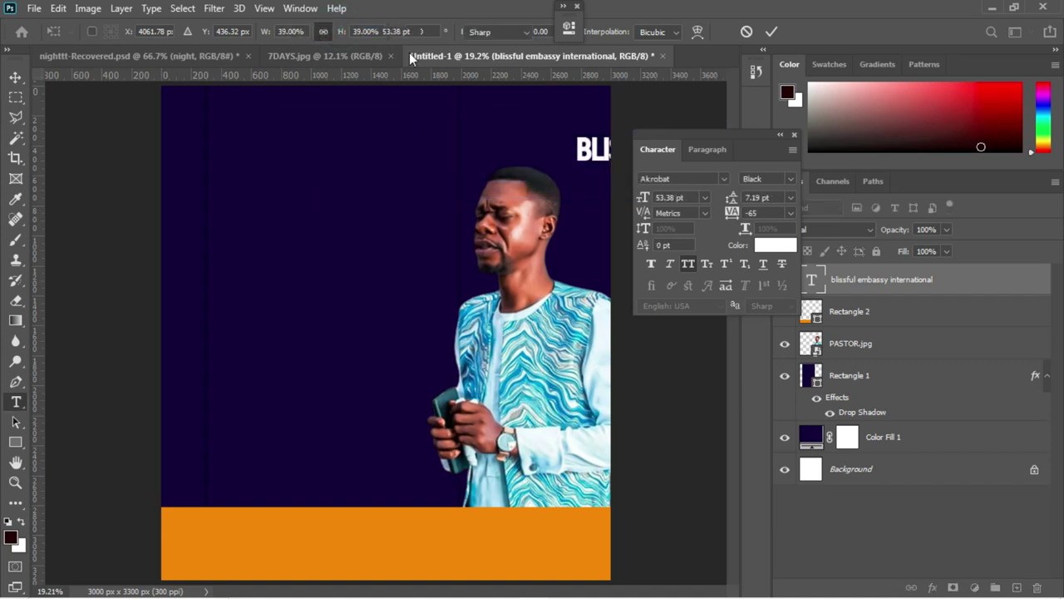
pyautogui.press('v')
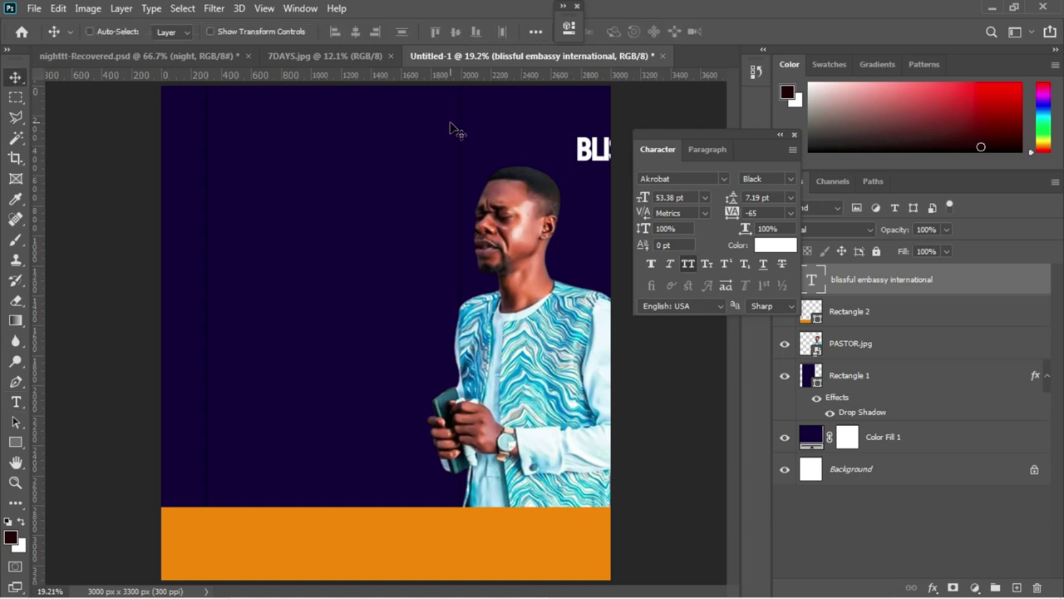
pyautogui.moveTo(590, 160); pyautogui.dragTo(244, 142)
# - Scale the church name text down by a further 54% and place it near the top, above and beside the pastor's head
pyautogui.hotkey('ctrl', 't')
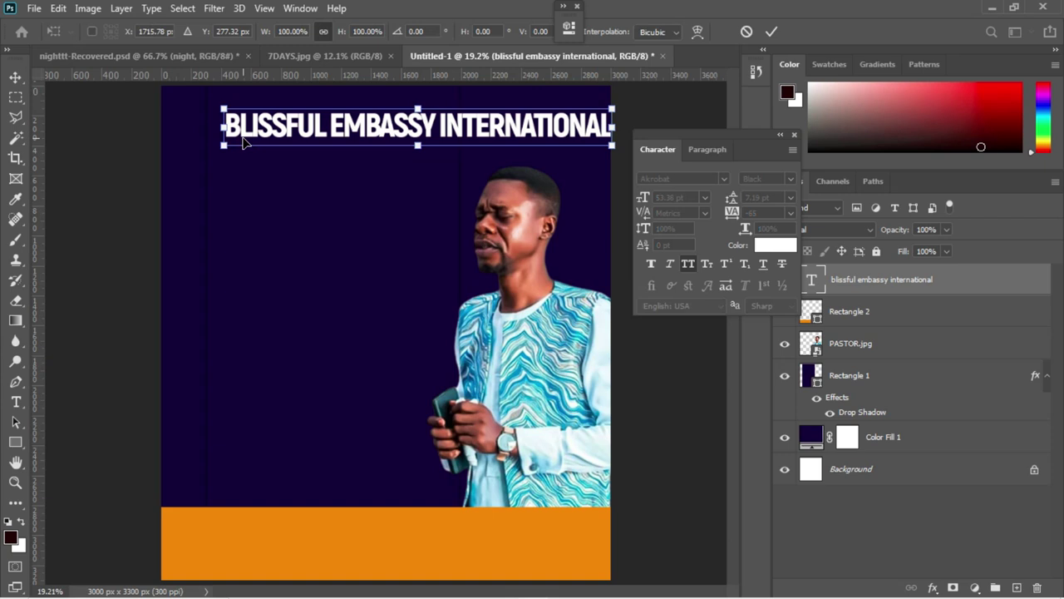
pyautogui.click(329, 32)
pyautogui.moveTo(333, 32); pyautogui.dragTo(304, 33)
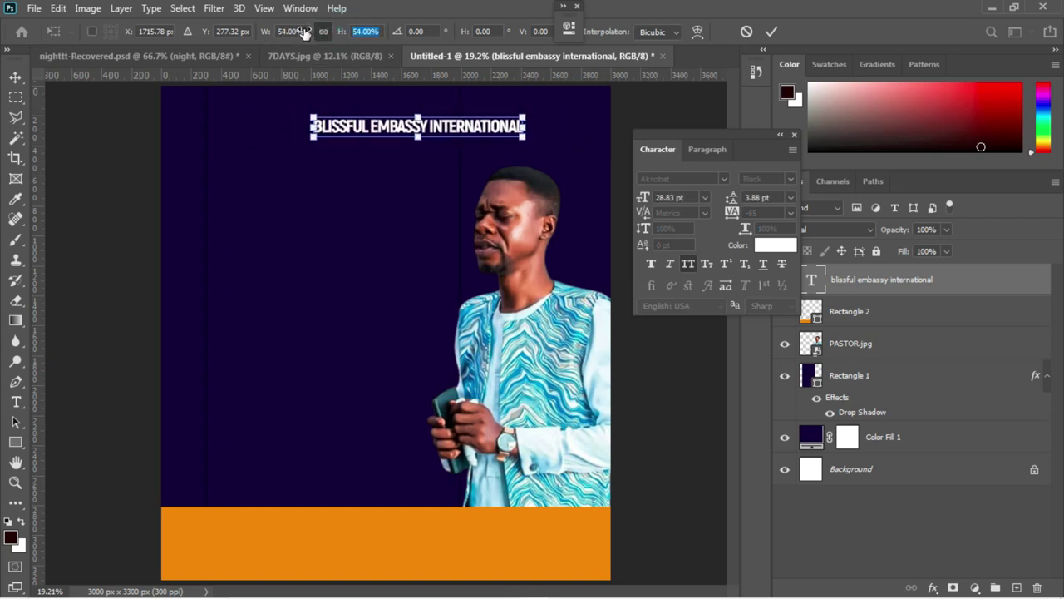
pyautogui.press('Return')
pyautogui.moveTo(391, 134); pyautogui.dragTo(306, 121)
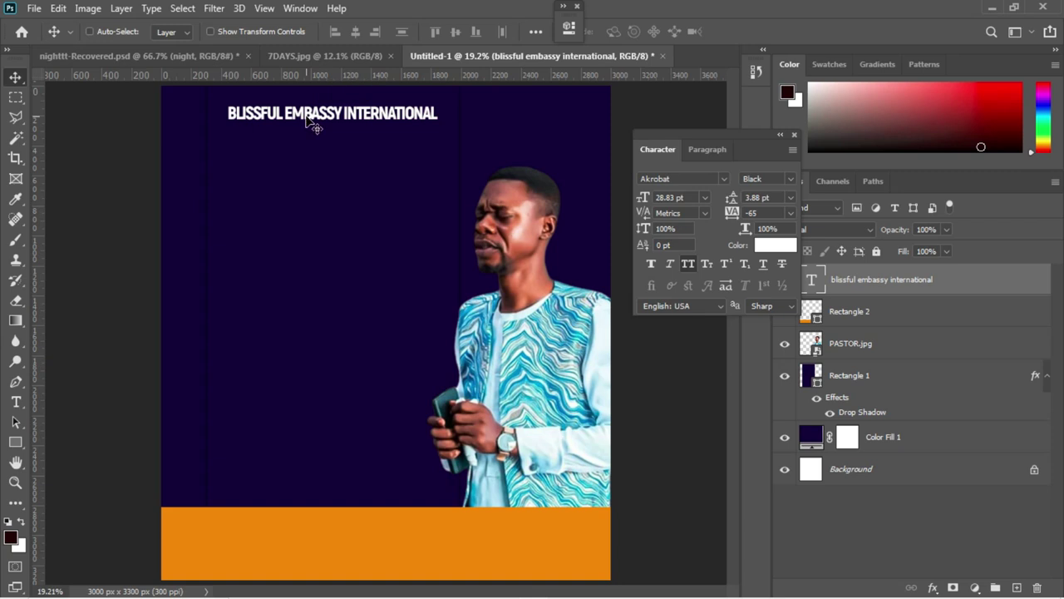
pyautogui.hotkey('shift', 'Down')
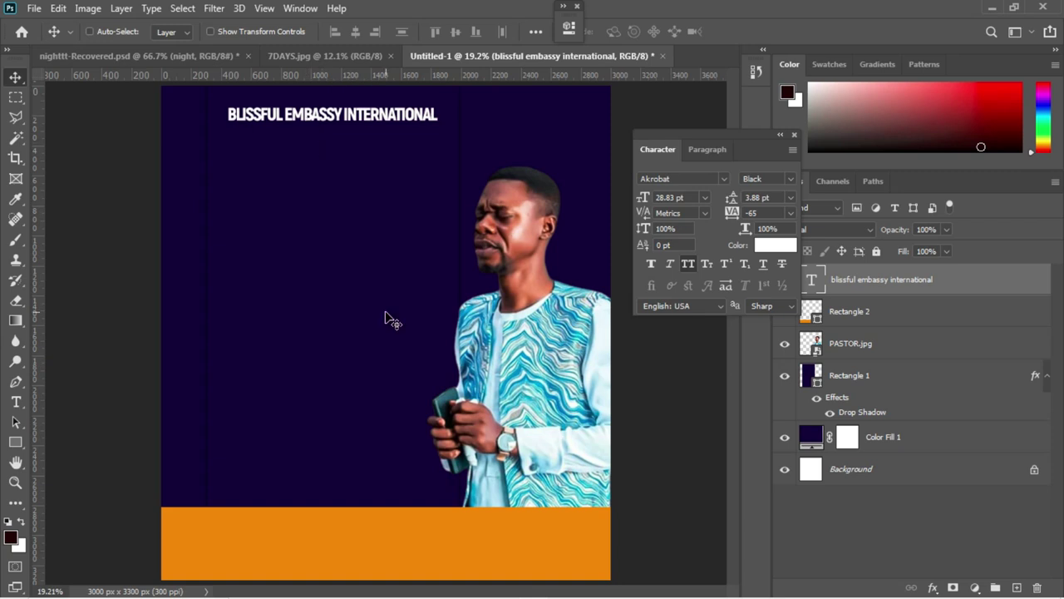
# - Duplicate the church name text below itself and replace the copy's wording with "PRESENTS" from the Notepad notes
pyautogui.moveTo(421, 593)
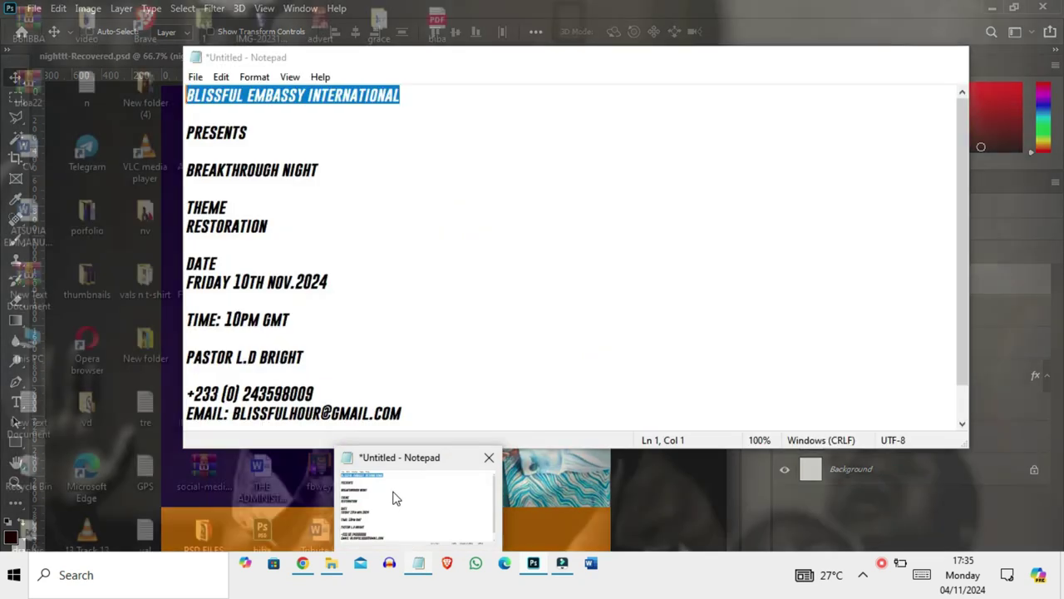
pyautogui.click(391, 494)
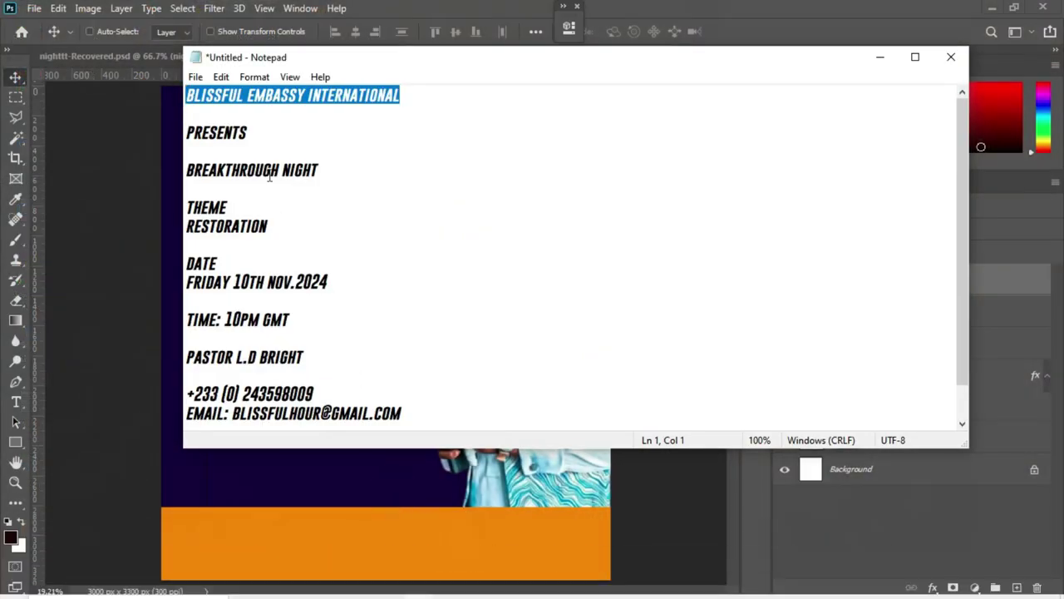
pyautogui.moveTo(253, 133); pyautogui.dragTo(171, 136)
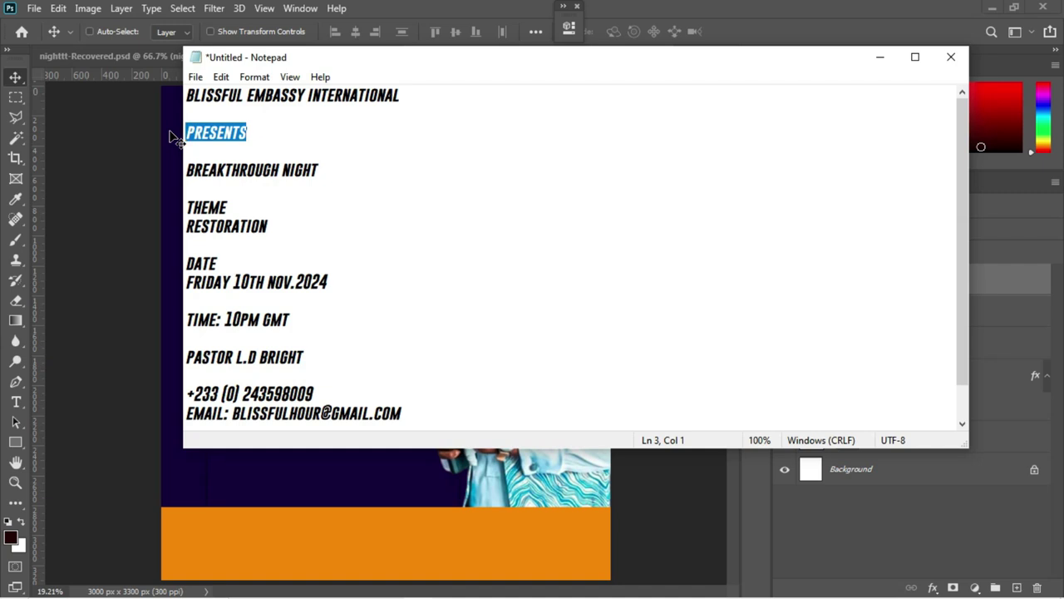
pyautogui.click(169, 135)
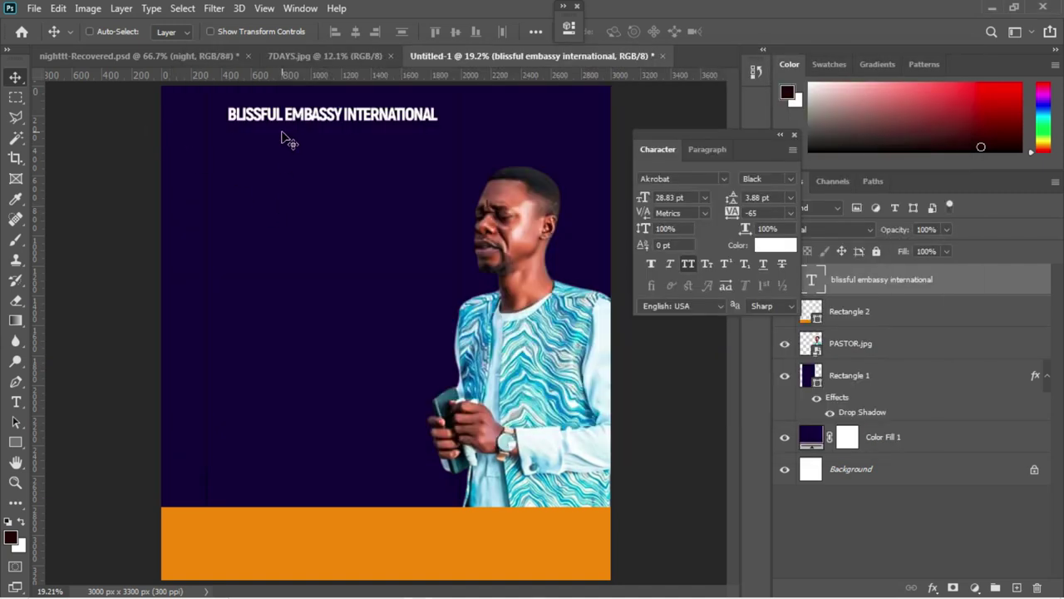
pyautogui.hotkey('ctrl', 'j')
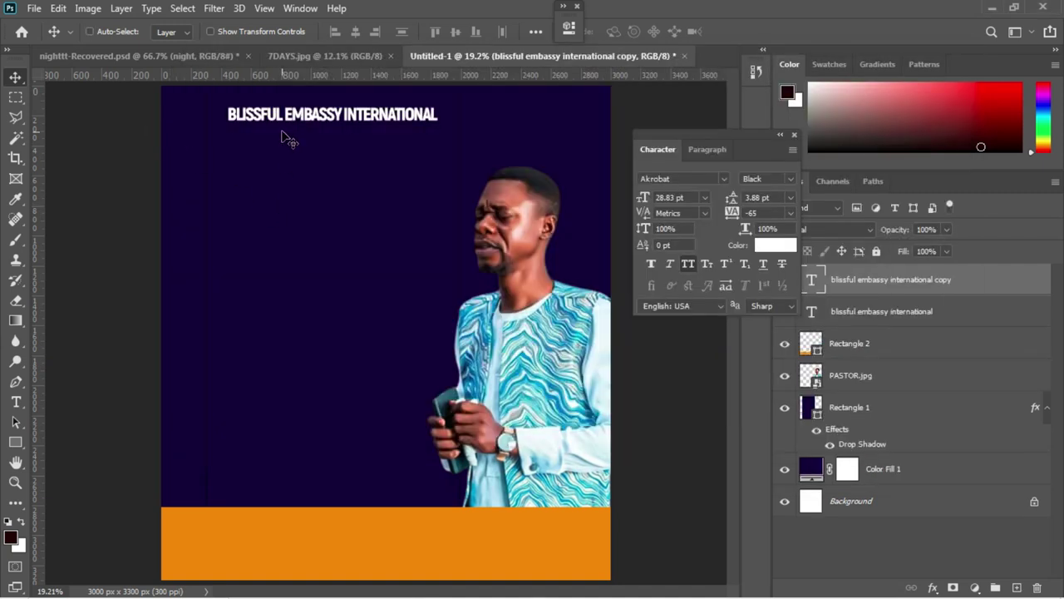
pyautogui.moveTo(297, 117); pyautogui.dragTo(304, 188)
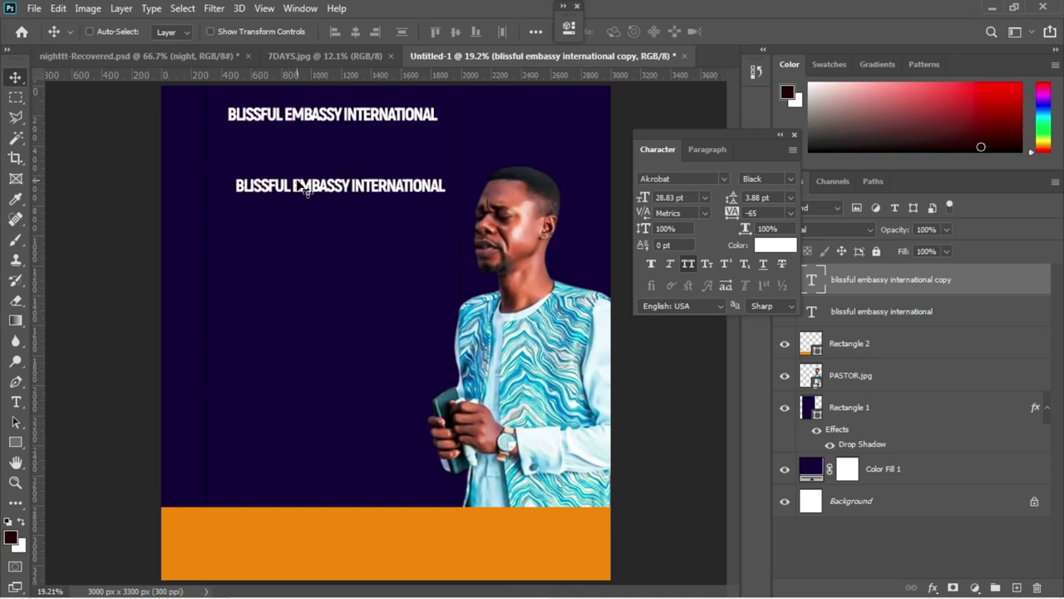
pyautogui.press('t')
pyautogui.click(297, 176)
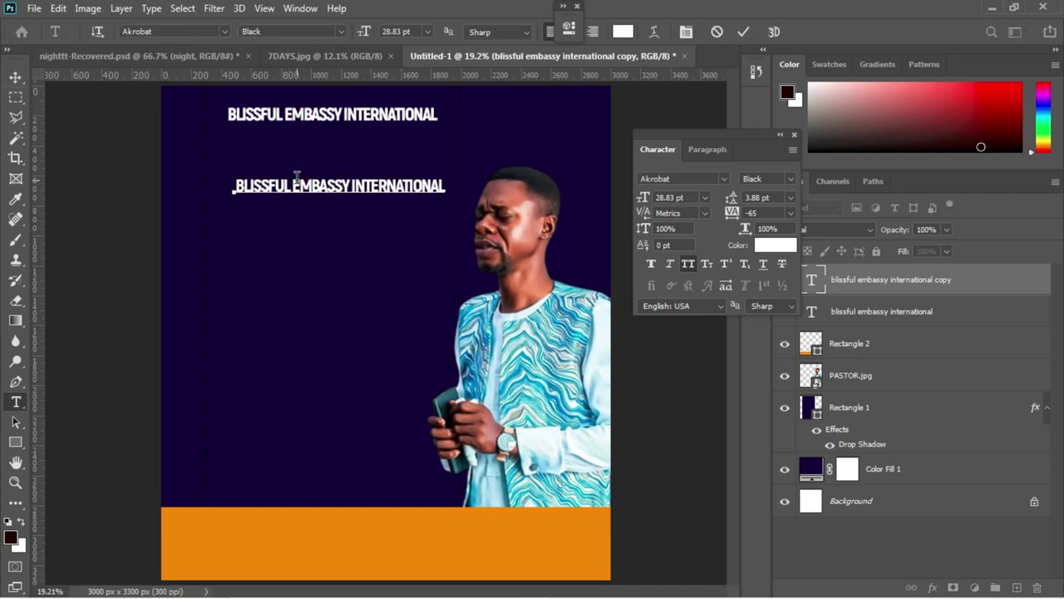
pyautogui.hotkey('ctrl', 'a')
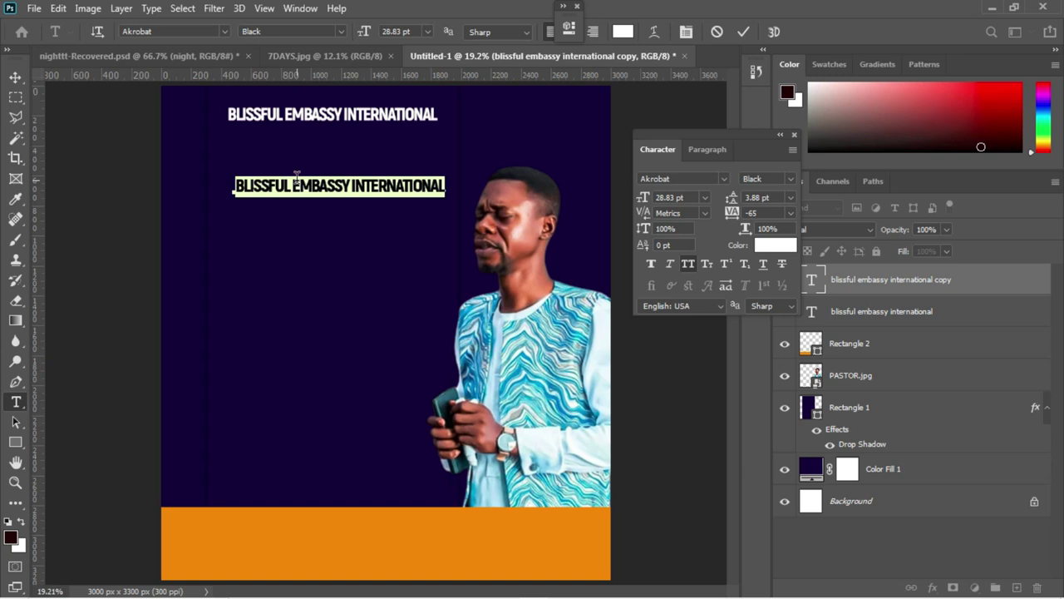
pyautogui.write('PRESENTS')
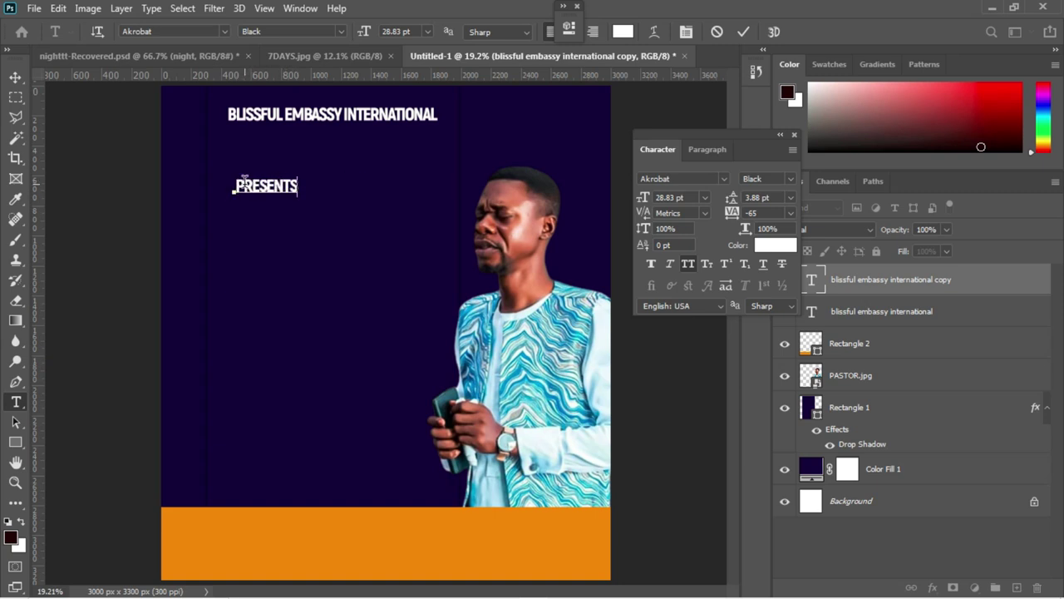
# - Restyle the copy as "Presents" without all caps, in BernhardFashion BT Regular at 61.83 pt, centred just under the church name
pyautogui.moveTo(242, 185); pyautogui.dragTo(306, 186)
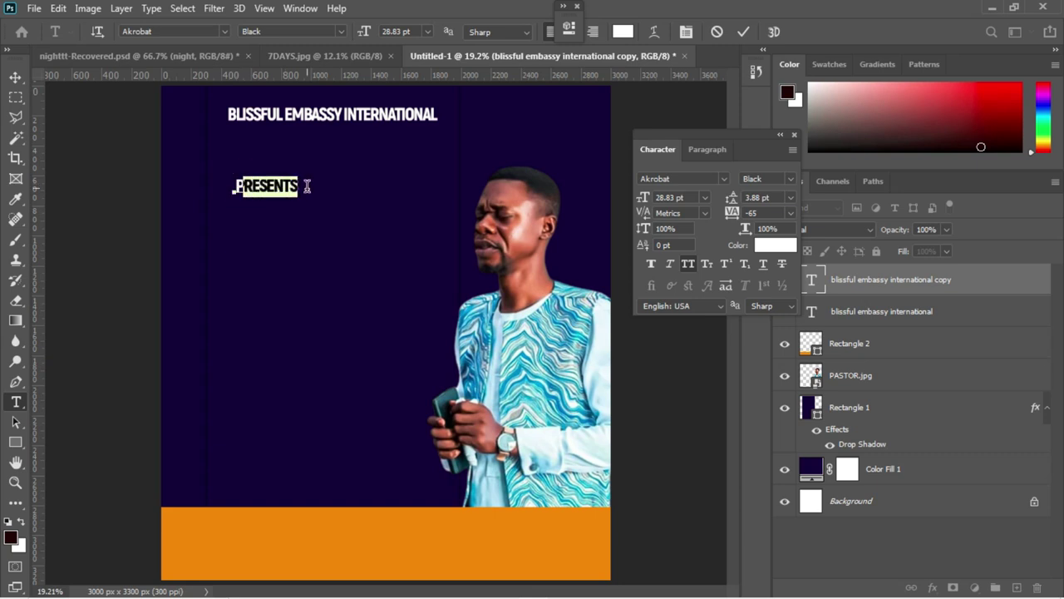
pyautogui.click(688, 263)
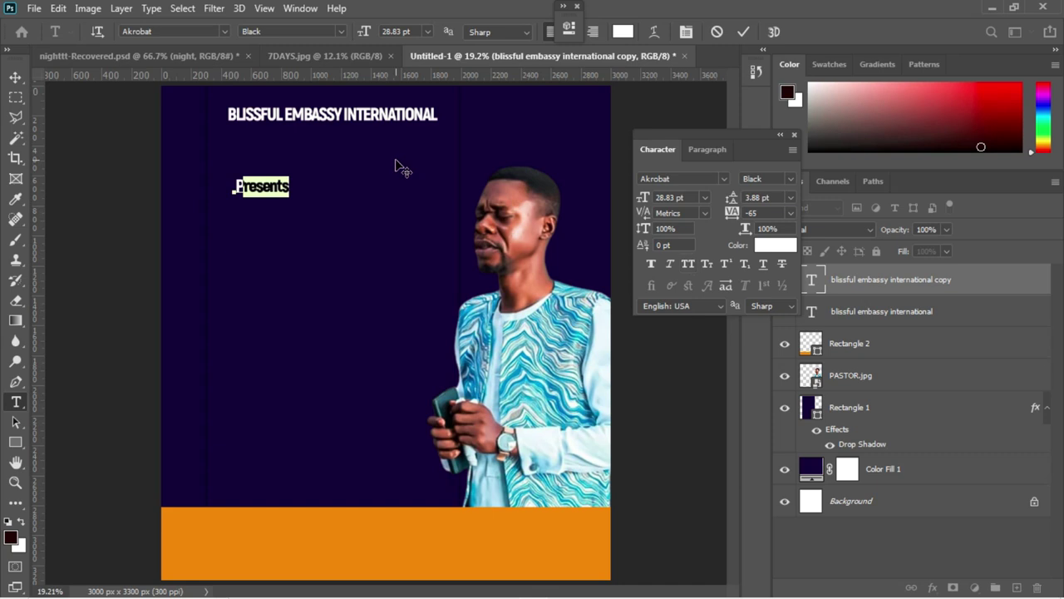
pyautogui.hotkey('ctrl', 'shift', 'k')
pyautogui.click(723, 179)
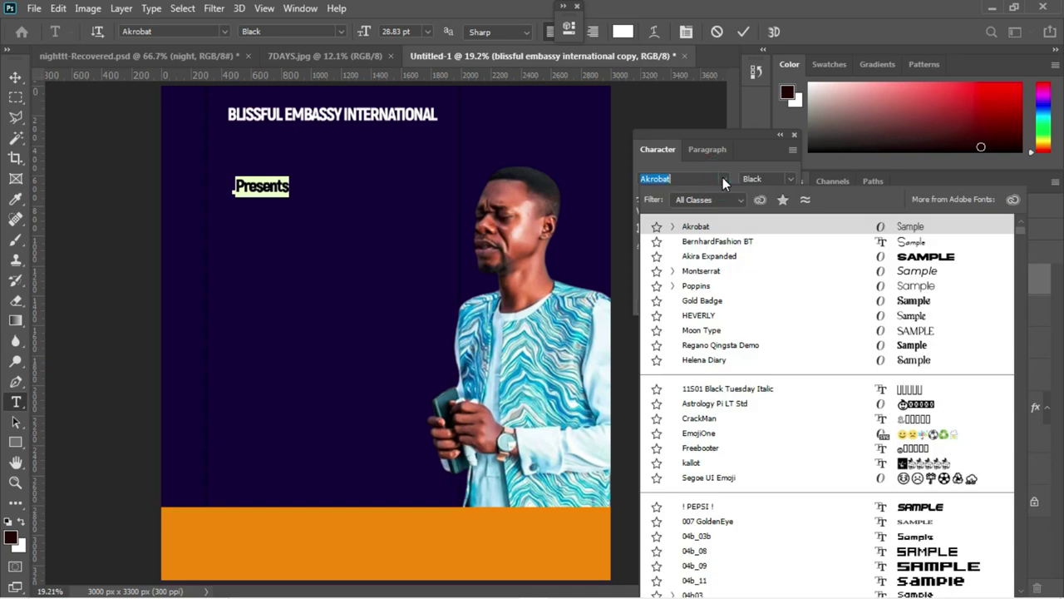
pyautogui.click(719, 243)
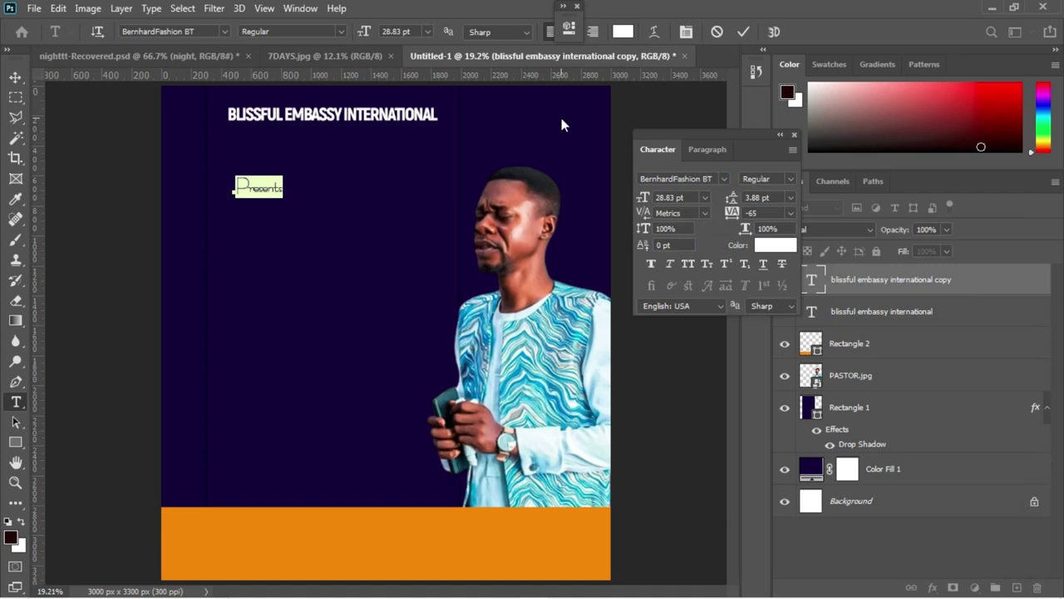
pyautogui.moveTo(642, 197); pyautogui.dragTo(670, 202)
pyautogui.click(15, 77)
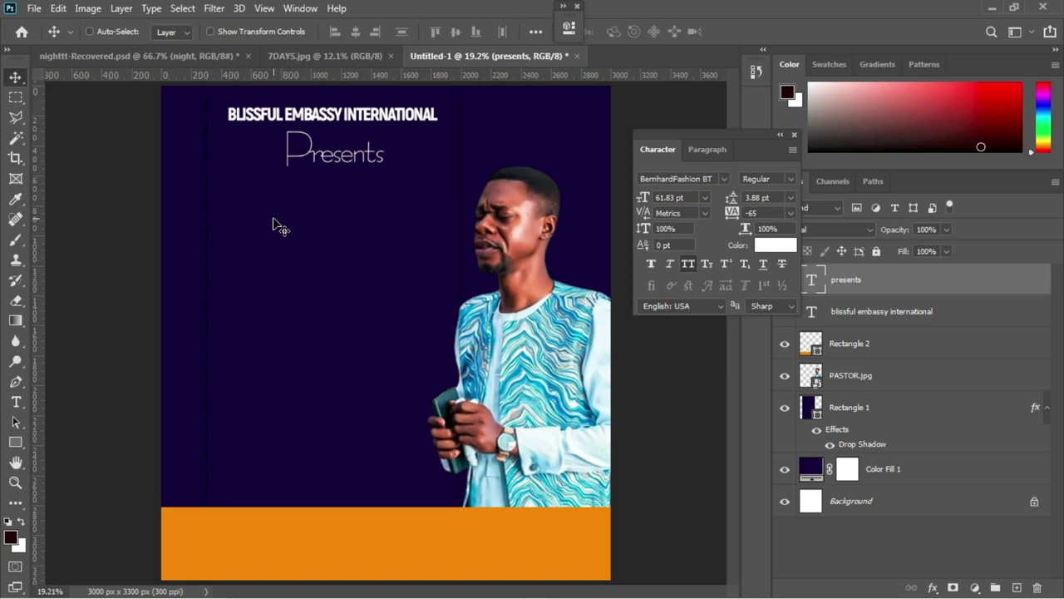
# - Duplicate the church name text lower down, replace it with "BREAKTHROUGH" copied from the Notepad notes, and set its size to 51.83 pt
pyautogui.hotkey('alt', 'Tab')
pyautogui.doubleClick(190, 169)
pyautogui.hotkey('ctrl', 'c')
pyautogui.hotkey('alt', 'Tab')
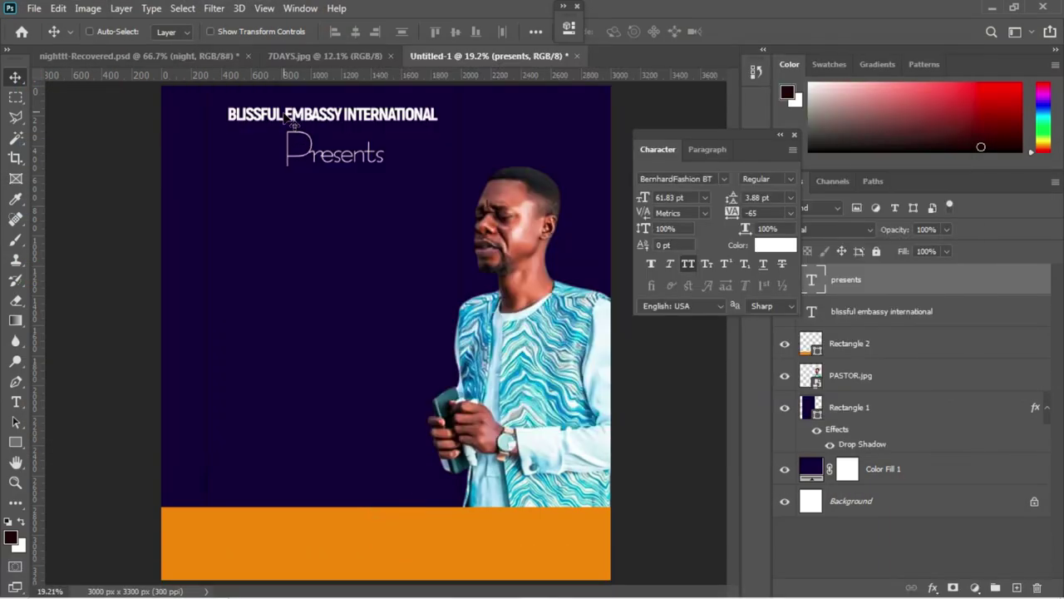
pyautogui.keyDown('ctrl'); pyautogui.click(291, 121); pyautogui.keyUp('ctrl')
pyautogui.moveTo(291, 121); pyautogui.dragTo(239, 250)
pyautogui.press('t')
pyautogui.click(285, 250)
pyautogui.hotkey('ctrl', 'a')
pyautogui.hotkey('ctrl', 'v')
pyautogui.moveTo(643, 197); pyautogui.dragTo(670, 197)
# - Set the letters after the B in "BREAKTHROUGH" to Regano Qingsta Demo and enlarge the text to about 61.97 pt
pyautogui.moveTo(254, 244); pyautogui.dragTo(456, 236)
pyautogui.click(724, 178)
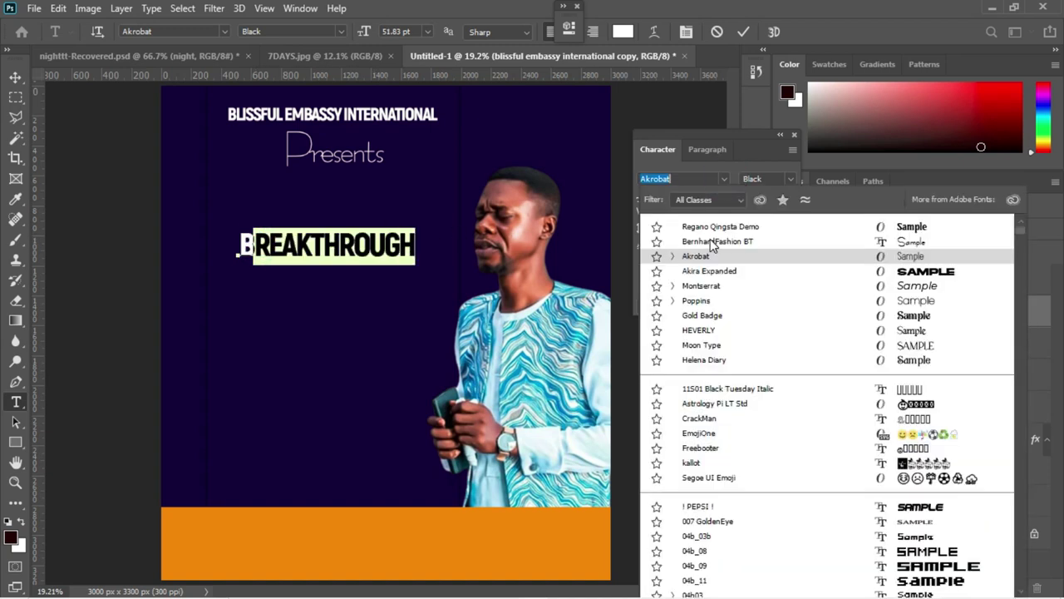
pyautogui.click(694, 225)
pyautogui.click(16, 77)
pyautogui.hotkey('ctrl', 't')
pyautogui.moveTo(433, 257); pyautogui.dragTo(467, 264)
pyautogui.press('Return')
# - Duplicate the "BREAKTHROUGH" text below itself, replace the copy with "NIGHT" and set its font to Gold Badge
pyautogui.moveTo(395, 265); pyautogui.dragTo(363, 283)
pyautogui.press('t')
pyautogui.doubleClick(364, 283)
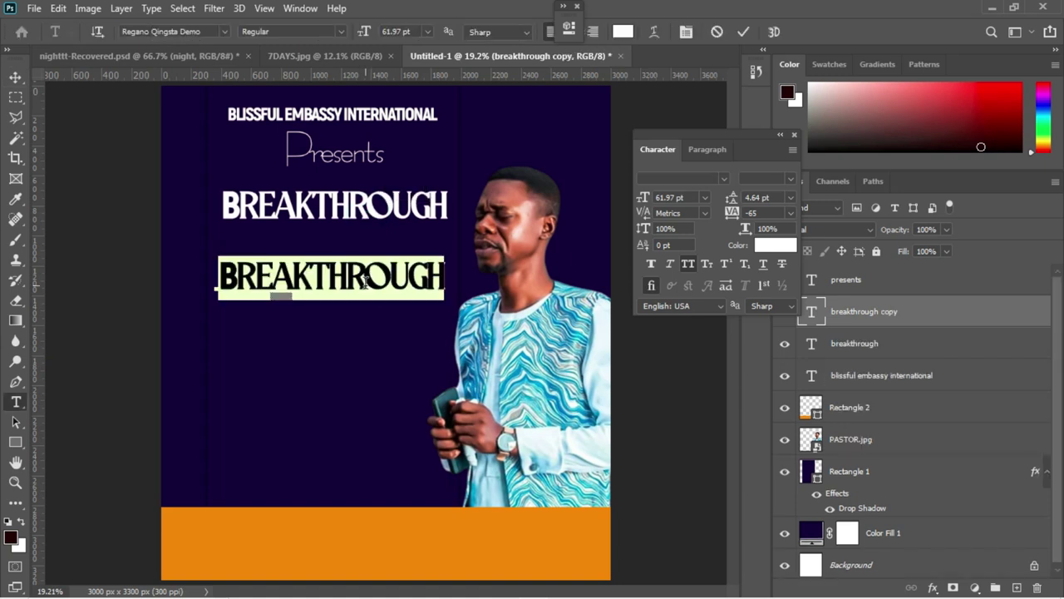
pyautogui.write('NIGHT')
pyautogui.hotkey('ctrl', 'a')
pyautogui.click(723, 178)
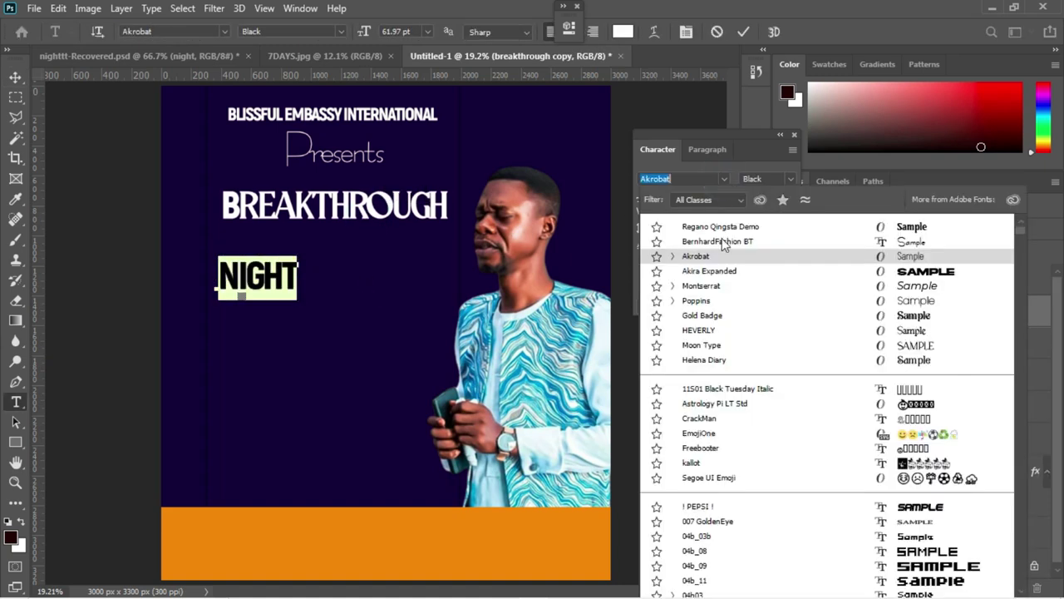
pyautogui.click(703, 315)
pyautogui.hotkey('ctrl', 'Return')
# - Enlarge "NIGHT" to about 124.11 pt and position it directly beneath "BREAKTHROUGH"
pyautogui.press('v')
pyautogui.hotkey('ctrl', 't')
pyautogui.moveTo(316, 299); pyautogui.dragTo(424, 329)
pyautogui.press('Return')
pyautogui.moveTo(360, 305); pyautogui.dragTo(384, 263)
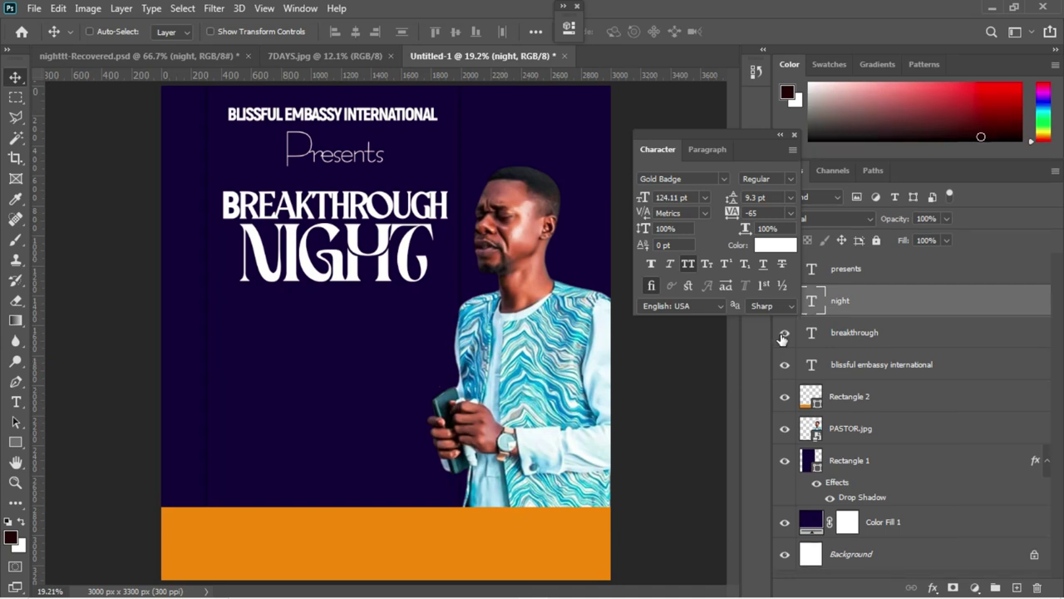
# - Give "NIGHT" an orange linear gradient overlay at 88% opacity and 94°, plus a black drop shadow with 4 px distance, 8% spread and 4 px size
pyautogui.rightClick(873, 309)
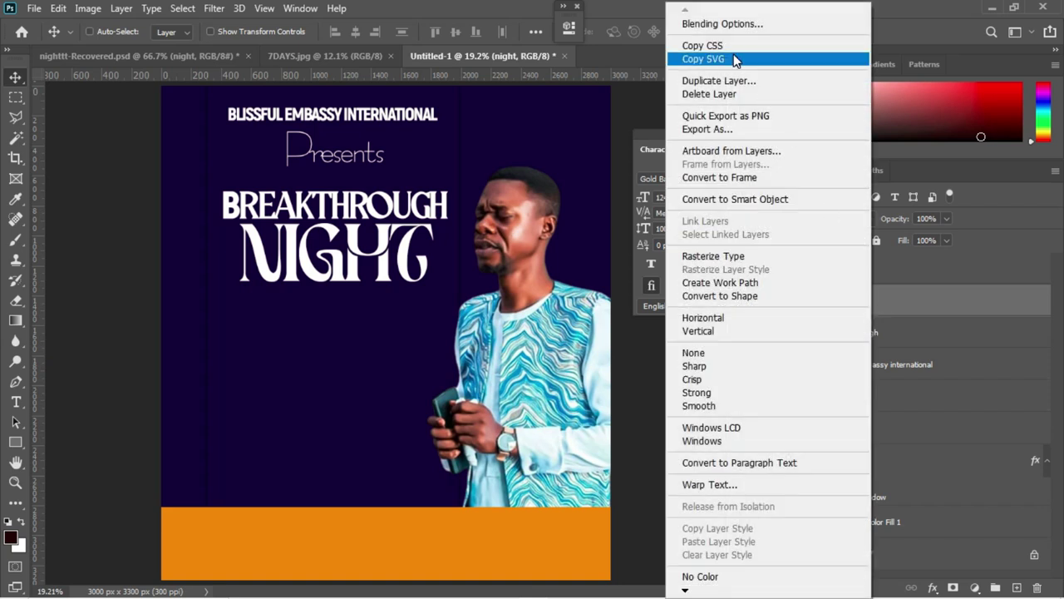
pyautogui.click(717, 25)
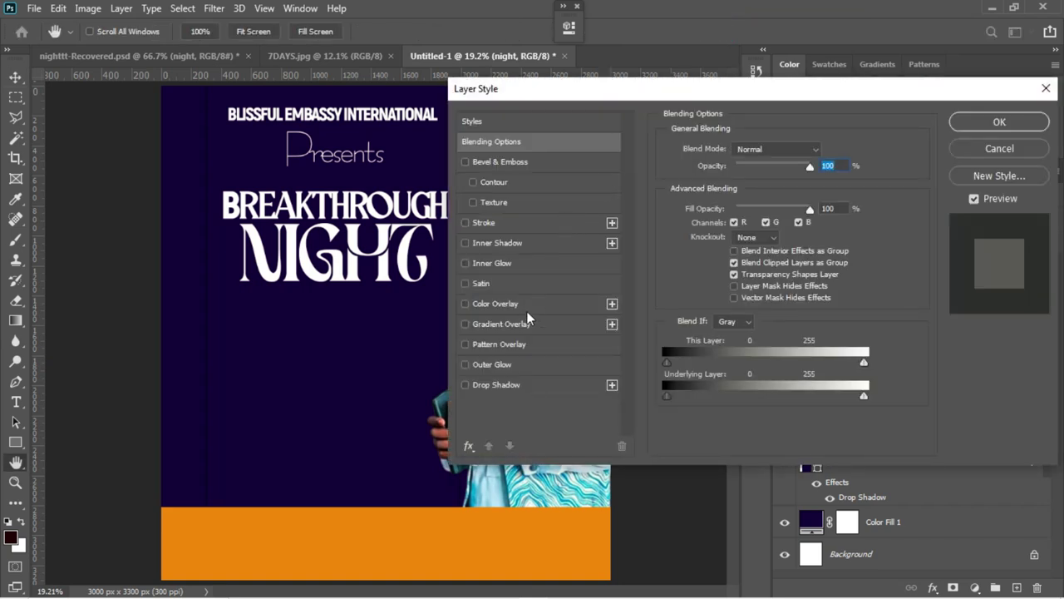
pyautogui.click(522, 324)
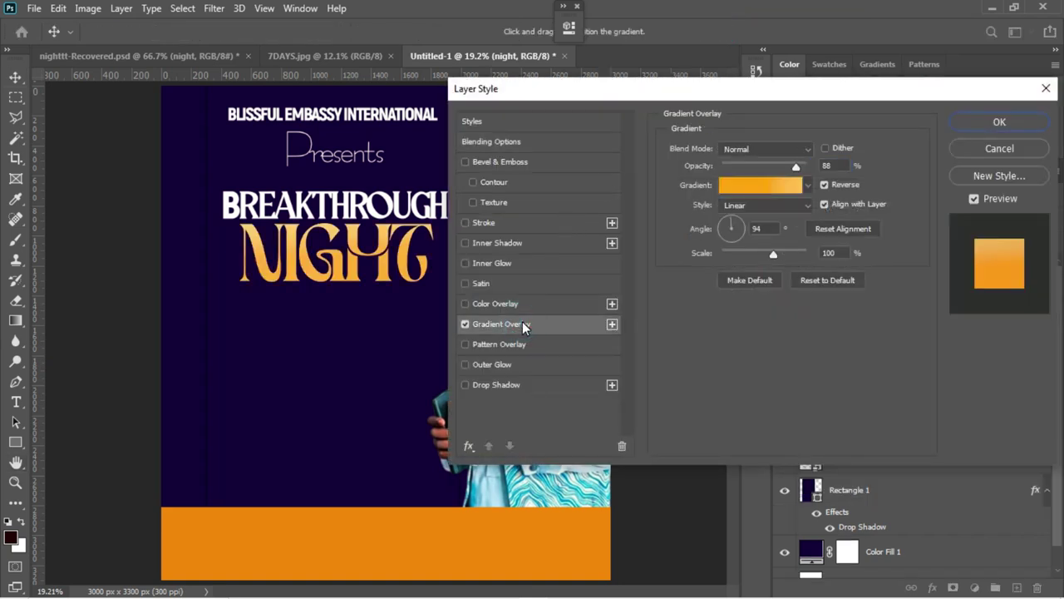
pyautogui.moveTo(681, 89); pyautogui.dragTo(796, 78)
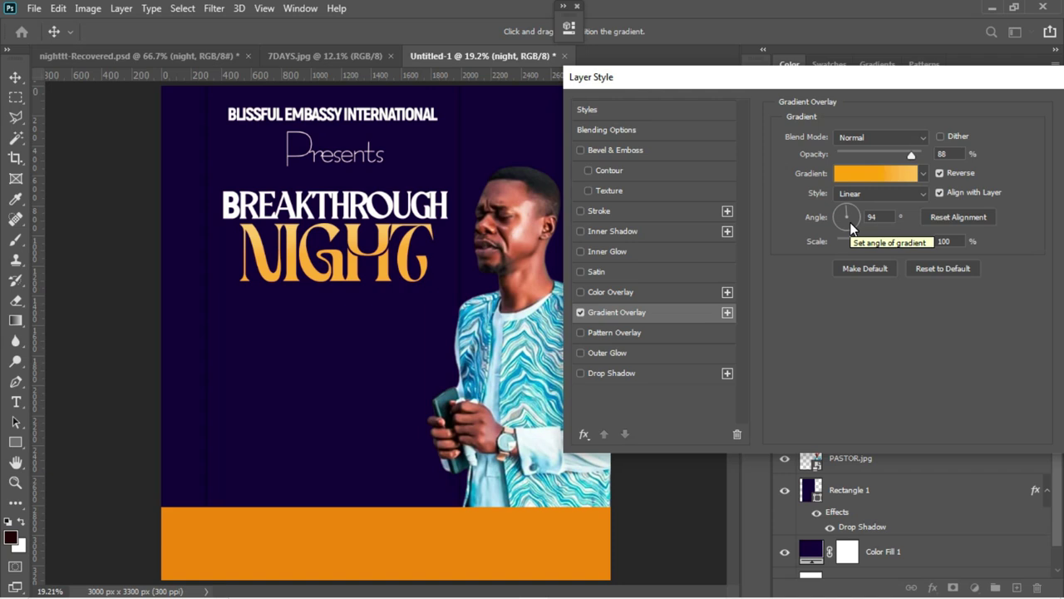
pyautogui.click(621, 374)
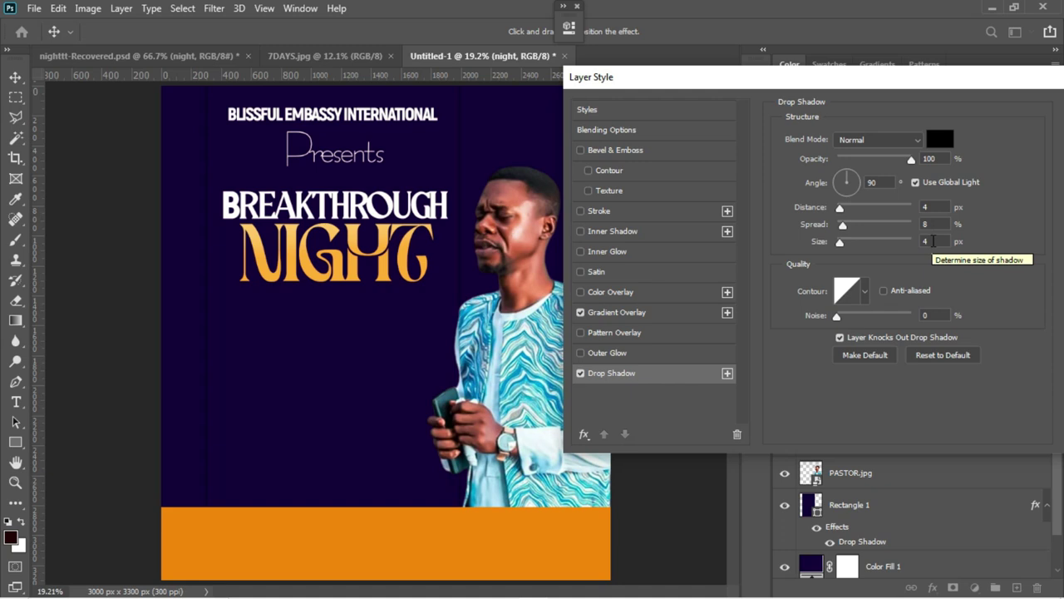
pyautogui.press('Return')
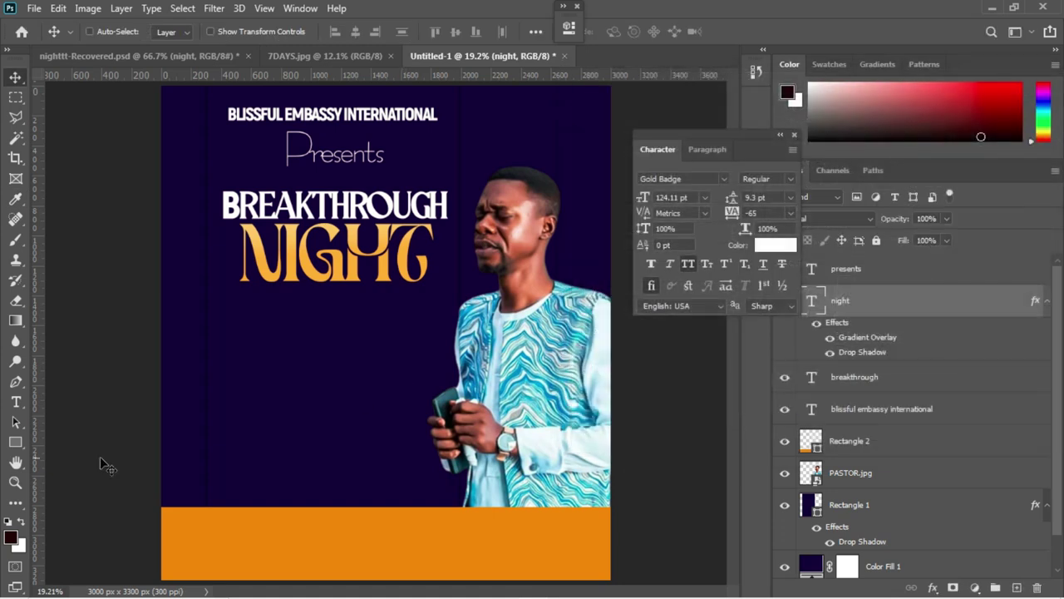
# - Draw a rectangle about 900 × 298 px below "NIGHT" and fill it with red
pyautogui.click(20, 444)
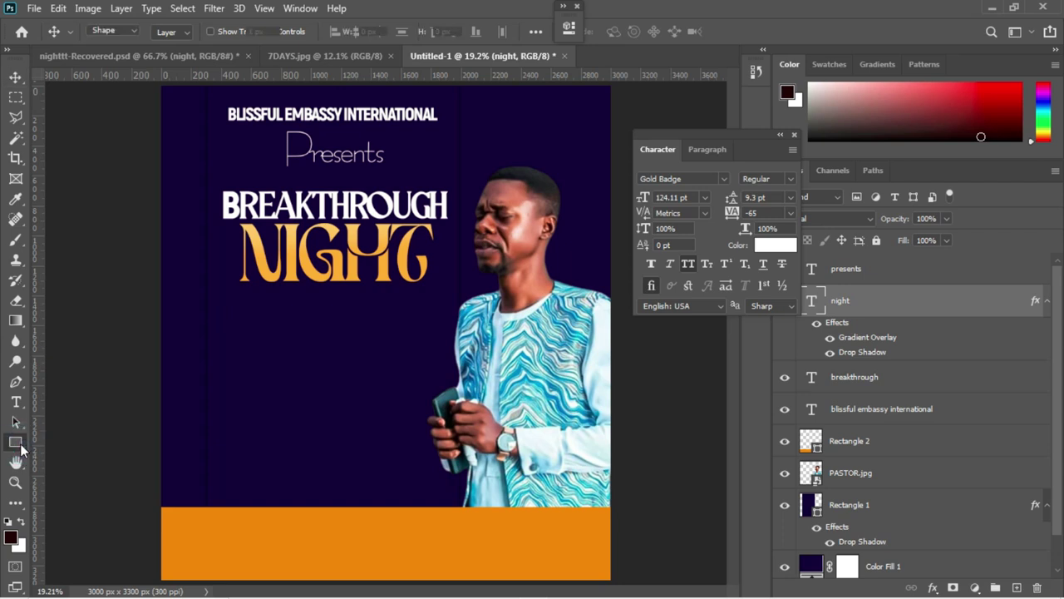
pyautogui.moveTo(247, 309); pyautogui.dragTo(381, 353)
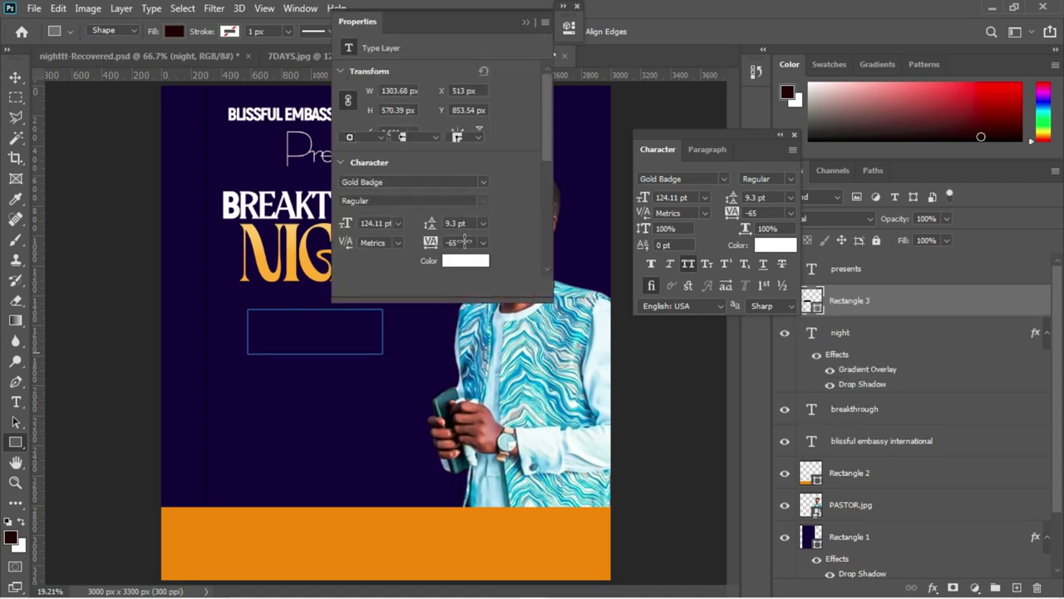
pyautogui.click(350, 120)
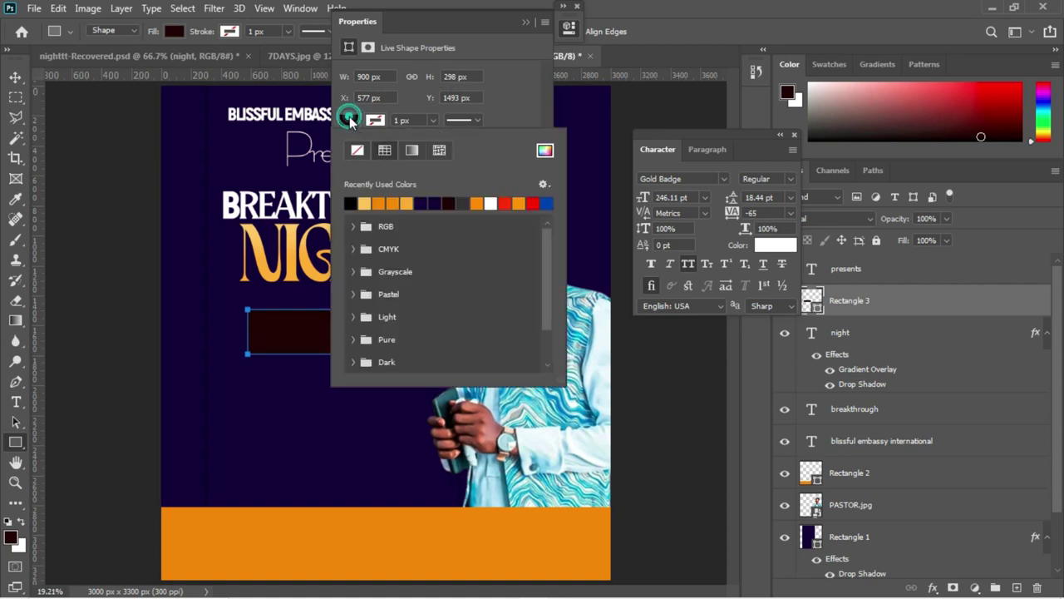
pyautogui.click(534, 203)
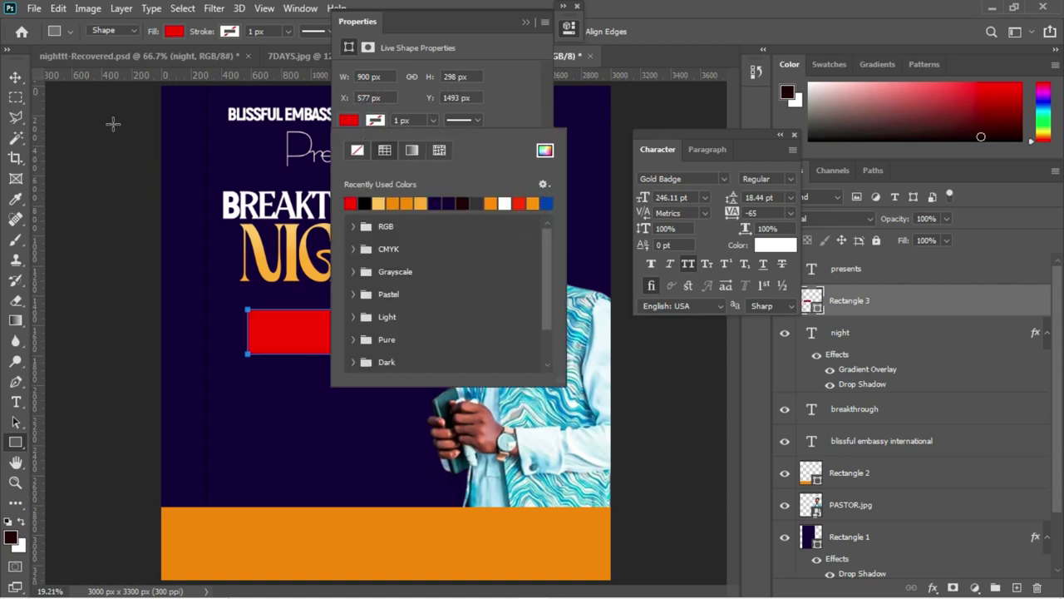
# - Move the red rectangle up so it sits just beneath "NIGHT", roughly centred under the word
pyautogui.click(15, 79)
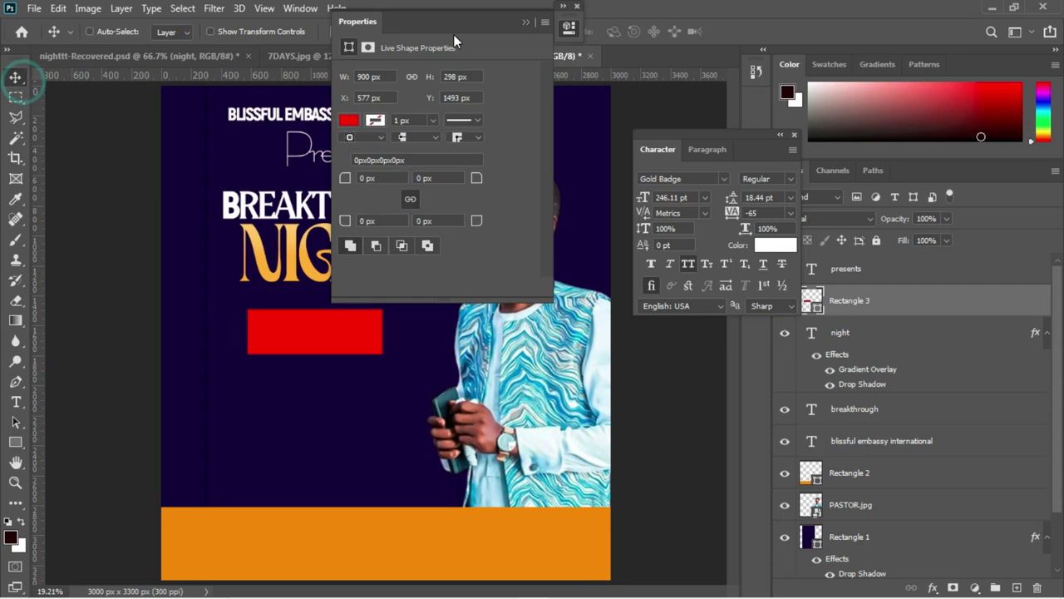
pyautogui.click(525, 22)
pyautogui.moveTo(340, 337); pyautogui.dragTo(354, 319)
pyautogui.press('Up')
pyautogui.press('Up')
pyautogui.press('Up')
pyautogui.press('Up')
pyautogui.press('Up')
pyautogui.press('Up')
pyautogui.press('Up')
pyautogui.press('Up')
pyautogui.press('Up')
pyautogui.press('Up')
pyautogui.press('Up')
pyautogui.press('Up')
pyautogui.press('Up')
pyautogui.press('Up')
pyautogui.press('Up')
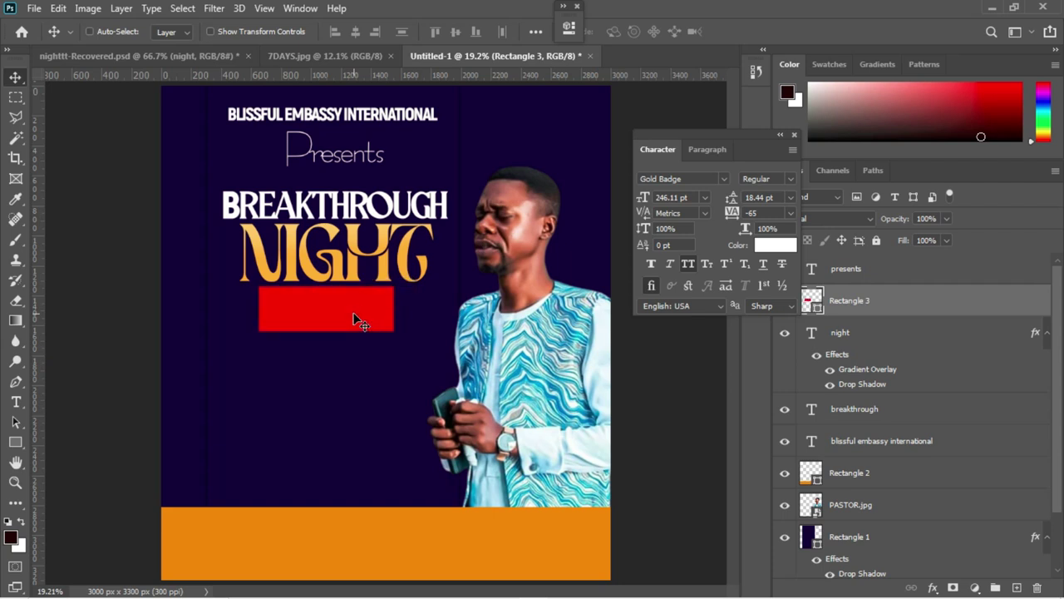
pyautogui.press('Down')
pyautogui.press('Down')
pyautogui.press('Down')
pyautogui.press('Down')
pyautogui.press('Down')
pyautogui.press('Down')
pyautogui.press('Down')
pyautogui.press('Down')
pyautogui.press('Down')
pyautogui.press('Down')
# - Add a new text layer reading "THEME" below the red rectangle
pyautogui.press('t')
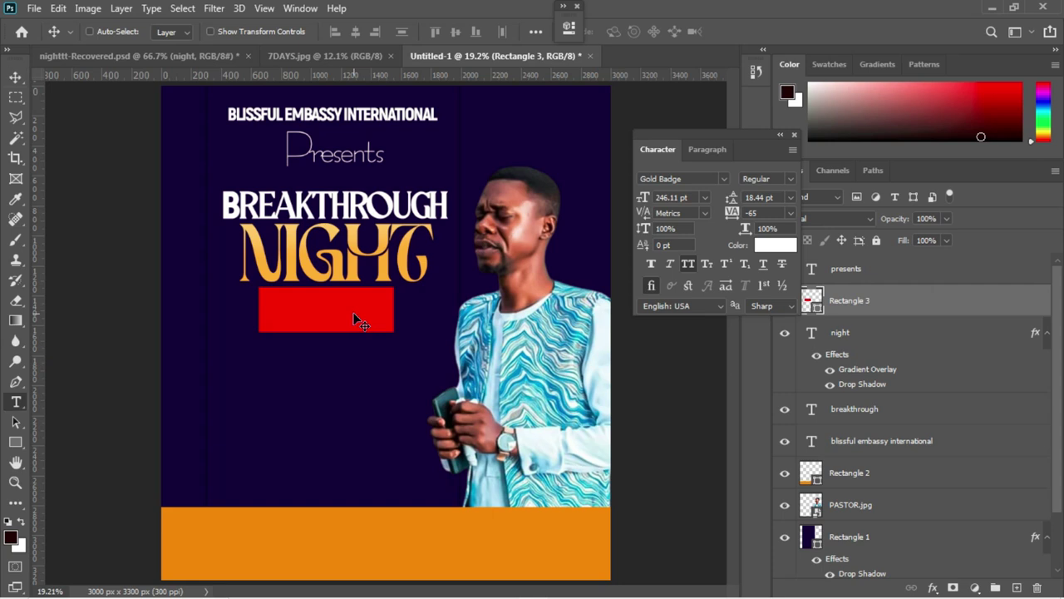
pyautogui.click(271, 408)
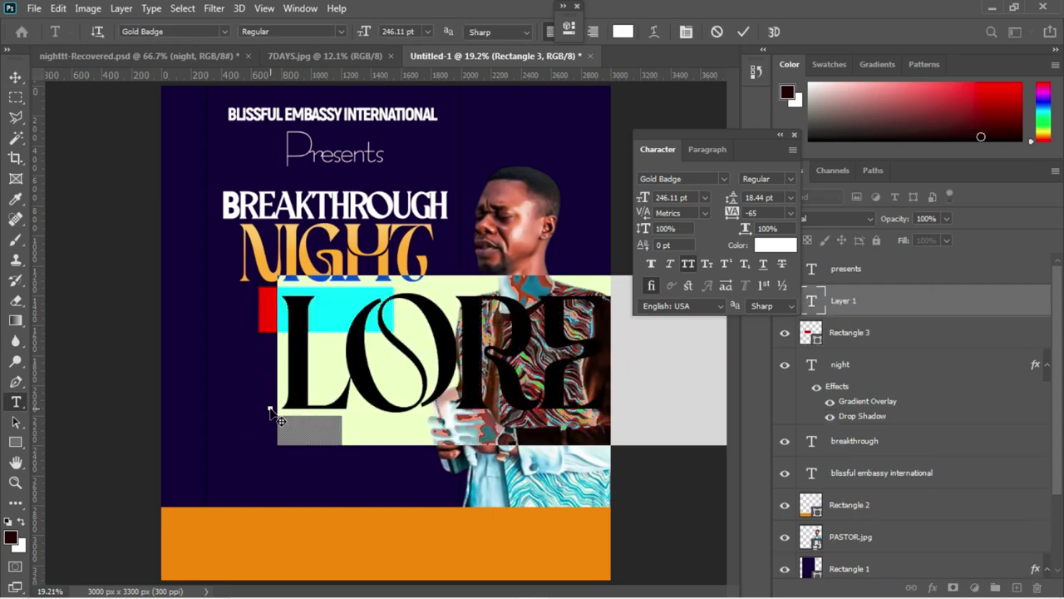
pyautogui.write('TUES')
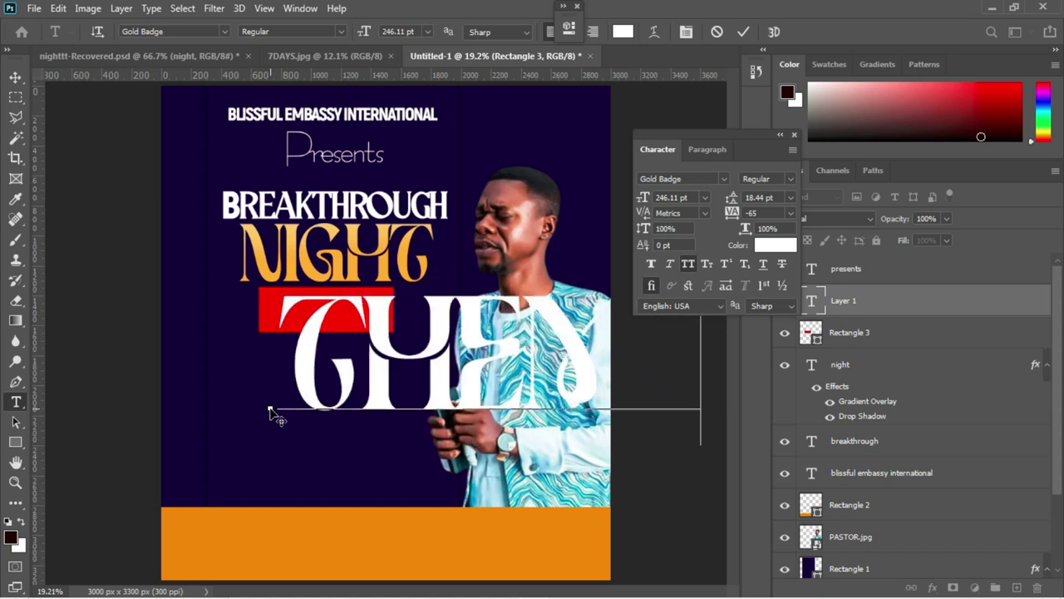
# - Set the "THEME" text to Akira Expanded Super Bold and reduce its size to 19.11 pt
pyautogui.hotkey('ctrl', 'a')
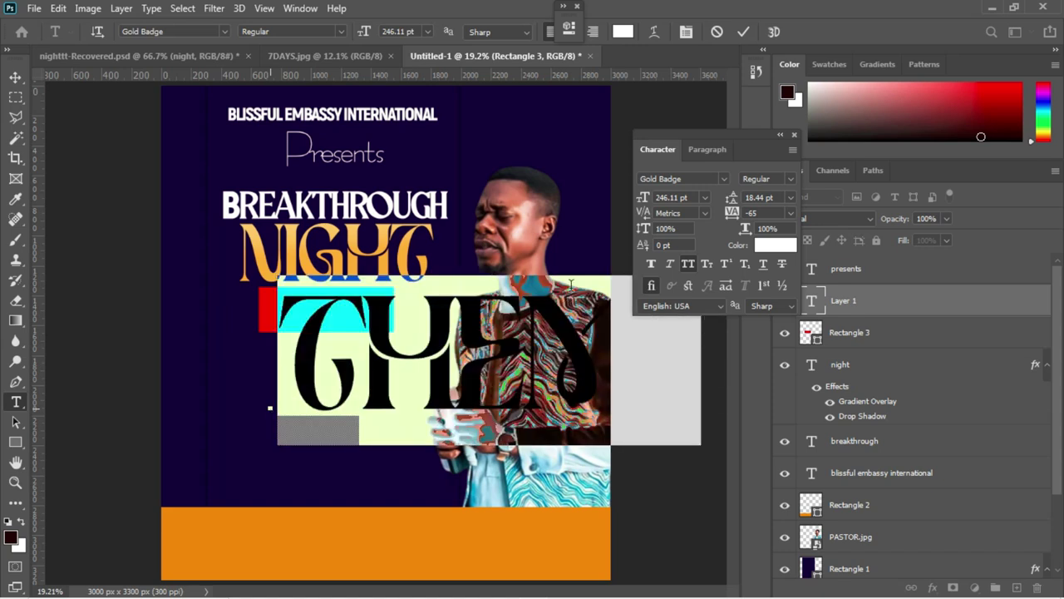
pyautogui.click(706, 177)
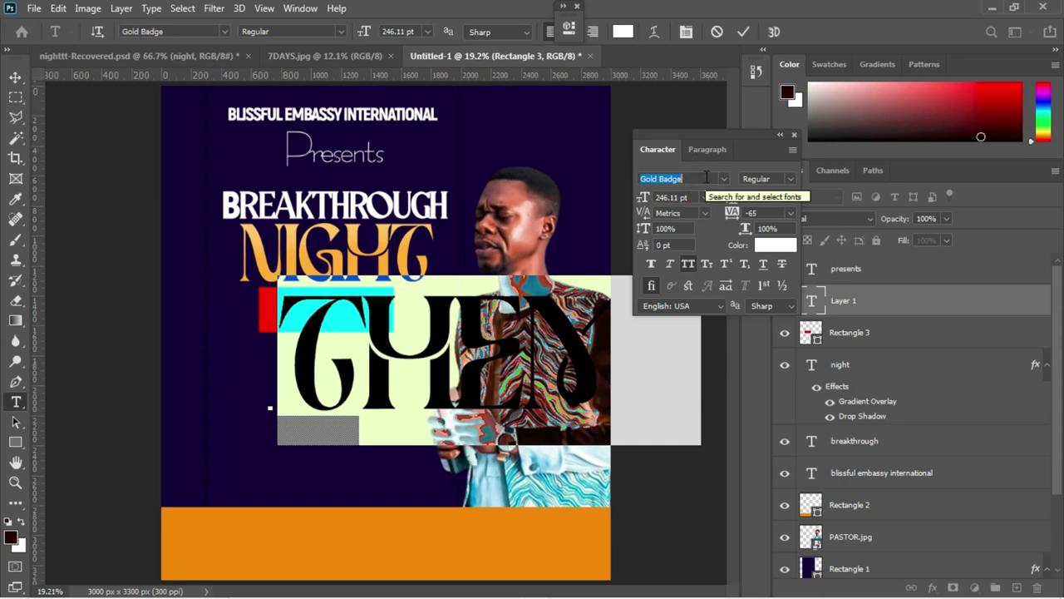
pyautogui.write('akir')
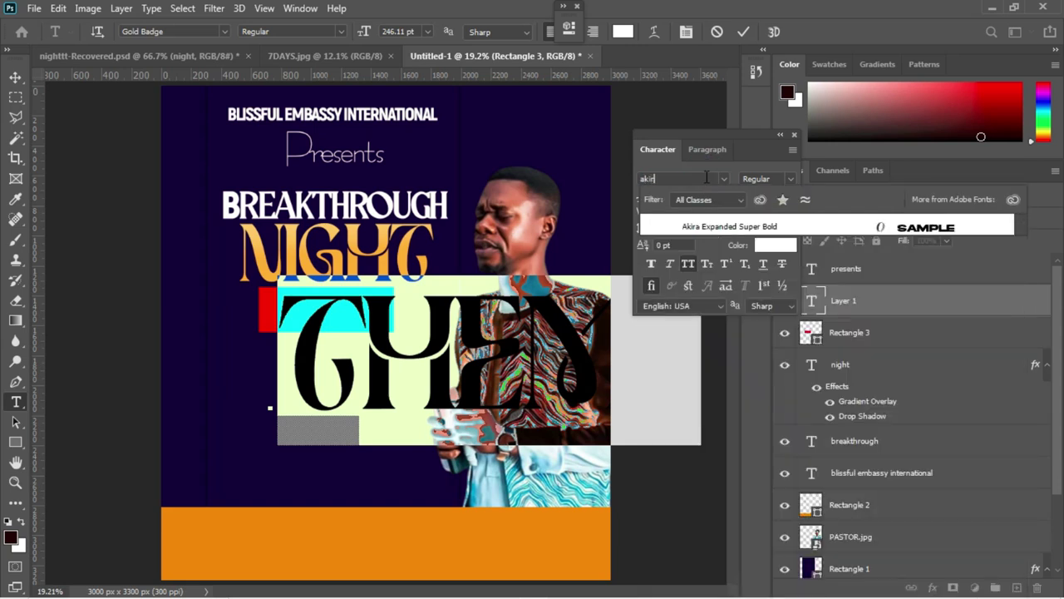
pyautogui.write('a Expanded')
pyautogui.click(724, 225)
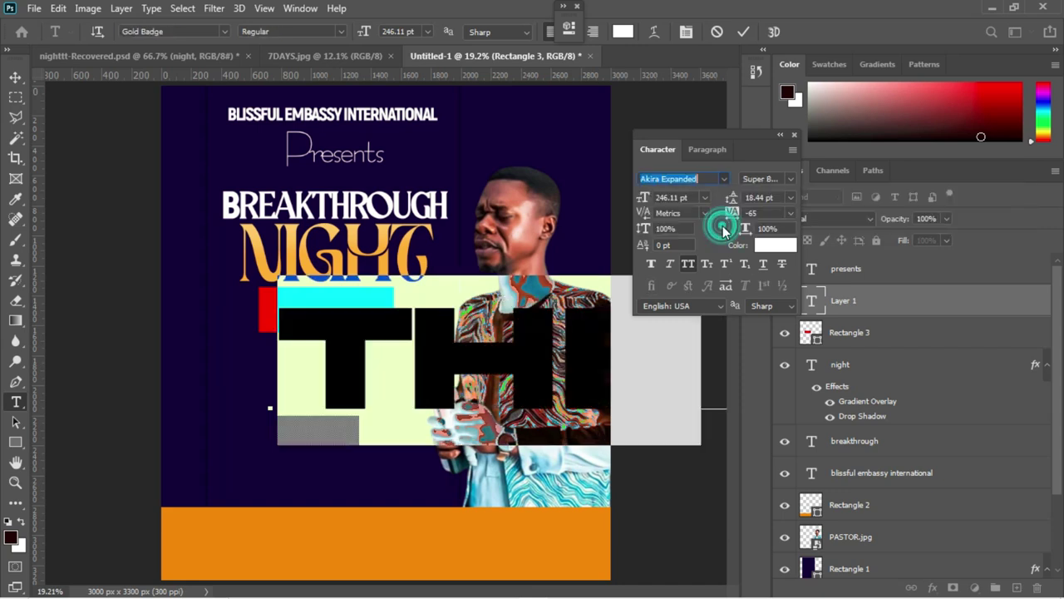
pyautogui.moveTo(642, 199); pyautogui.dragTo(458, 200)
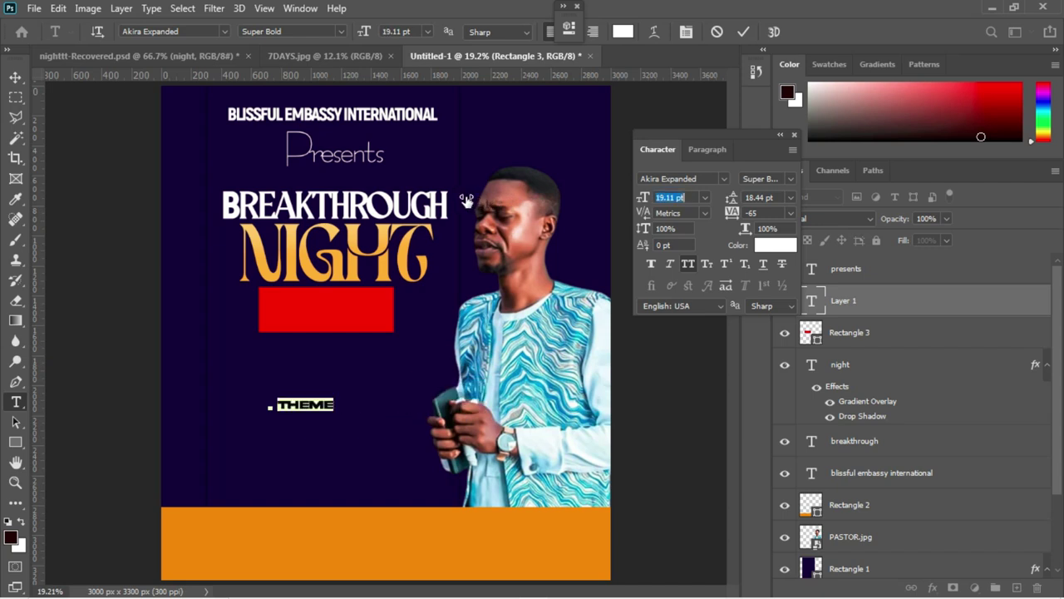
# - Move "THEME" onto the red rectangle and scale it up to about 33.06 pt
pyautogui.click(15, 76)
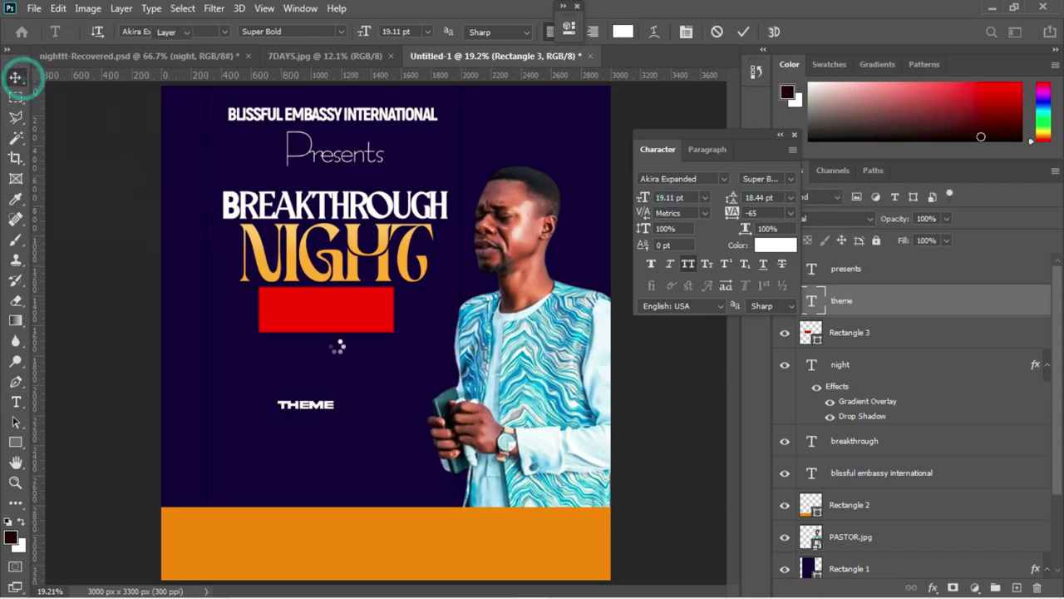
pyautogui.moveTo(333, 398); pyautogui.dragTo(331, 312)
pyautogui.hotkey('ctrl', 't')
pyautogui.press('Return')
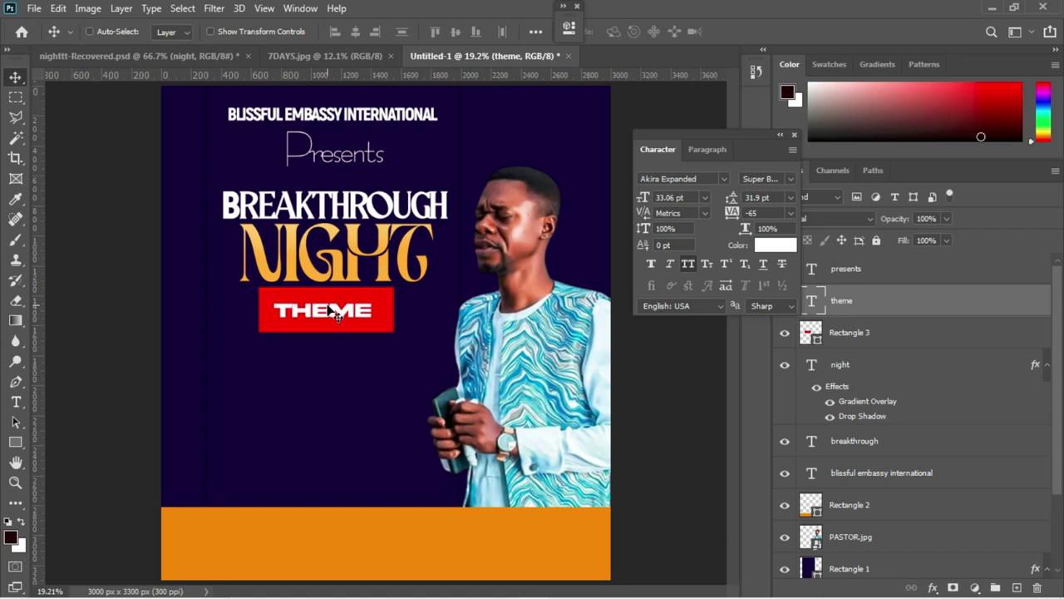
# - Copy the layer style of "NIGHT" onto "THEME" and hide the pasted gradient overlay
pyautogui.keyDown('ctrl'); pyautogui.click(391, 287); pyautogui.keyUp('ctrl')
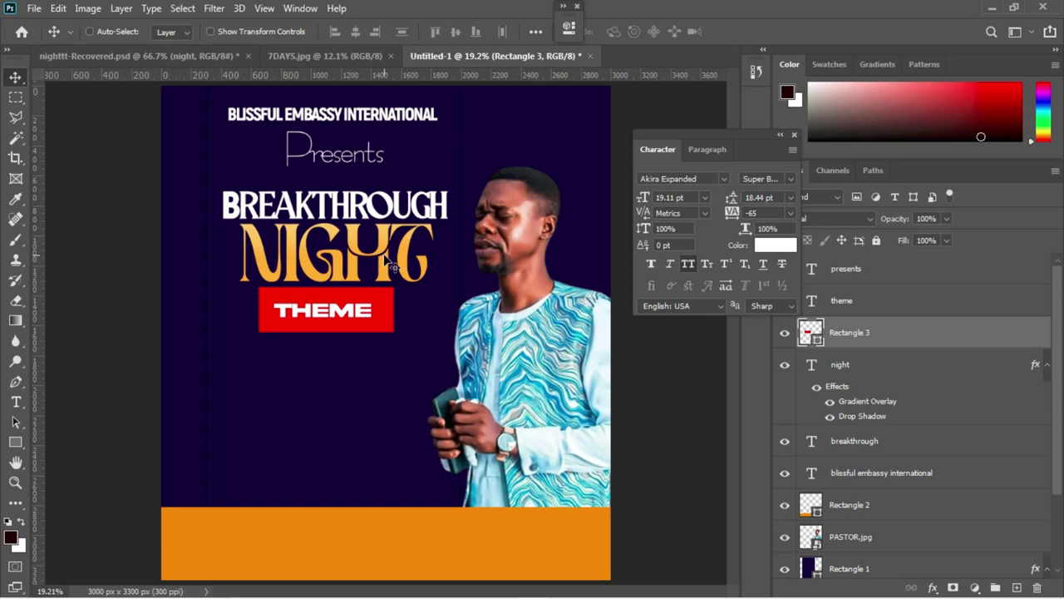
pyautogui.rightClick(387, 259)
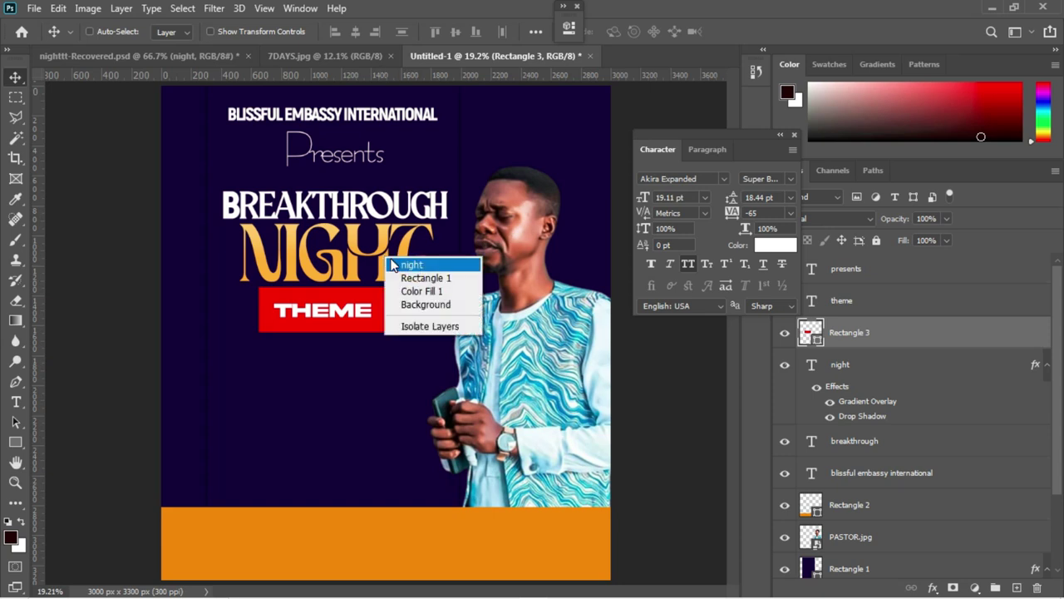
pyautogui.click(396, 264)
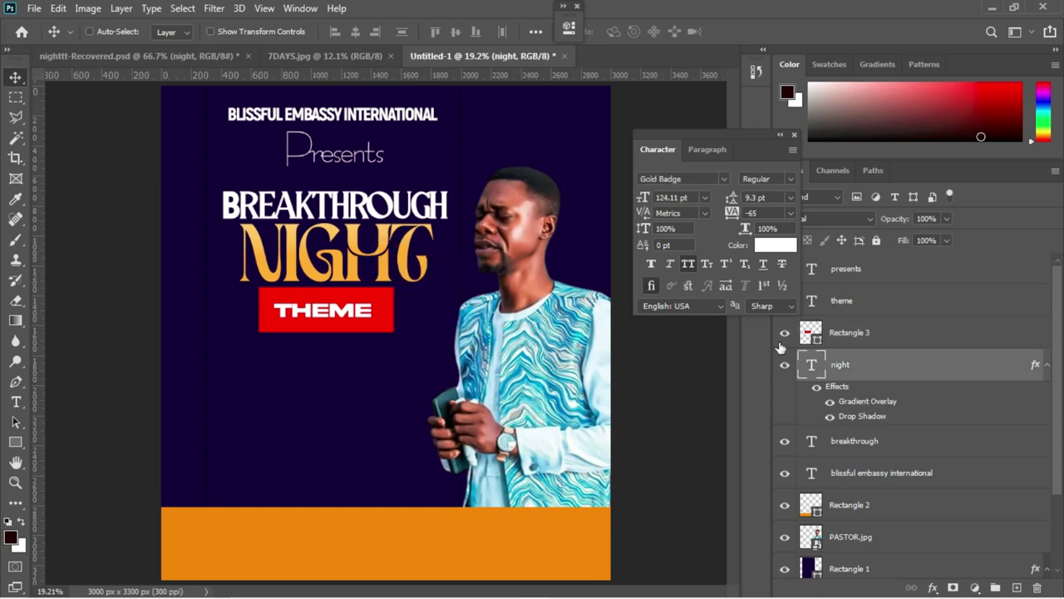
pyautogui.rightClick(860, 359)
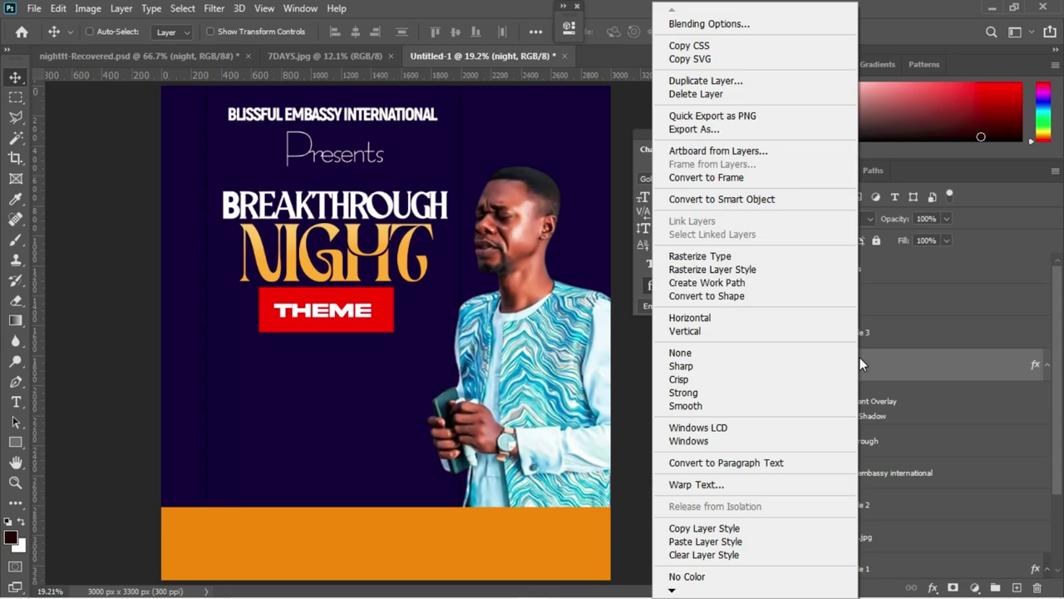
pyautogui.click(698, 529)
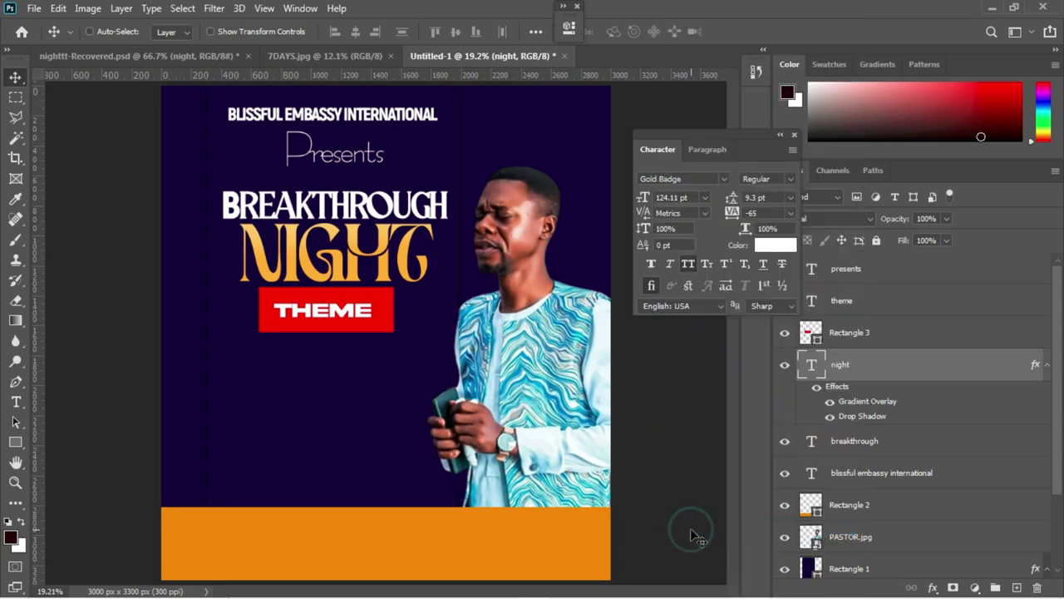
pyautogui.rightClick(337, 308)
pyautogui.click(366, 317)
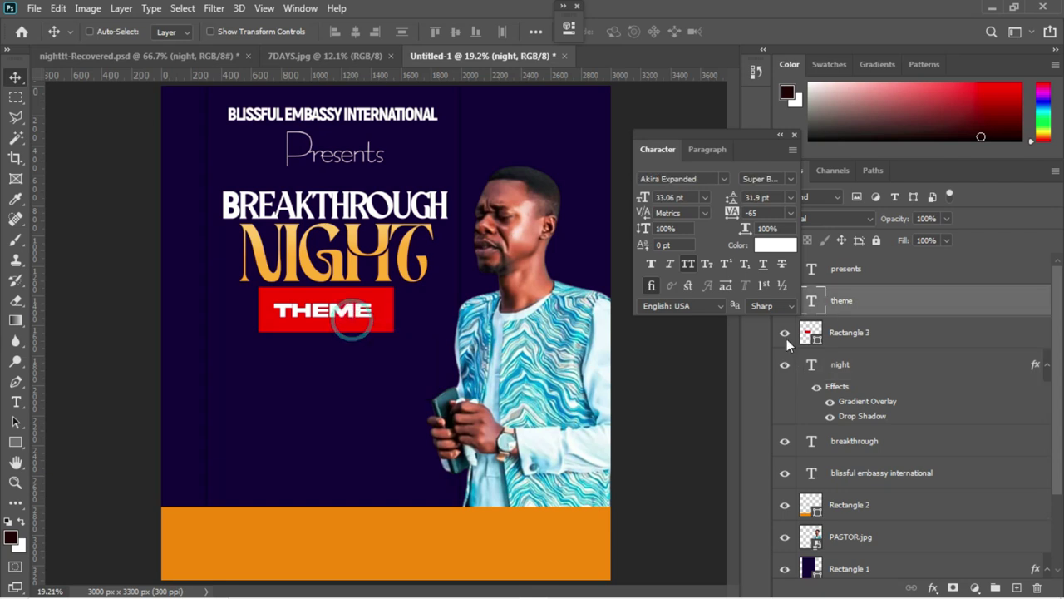
pyautogui.rightClick(930, 307)
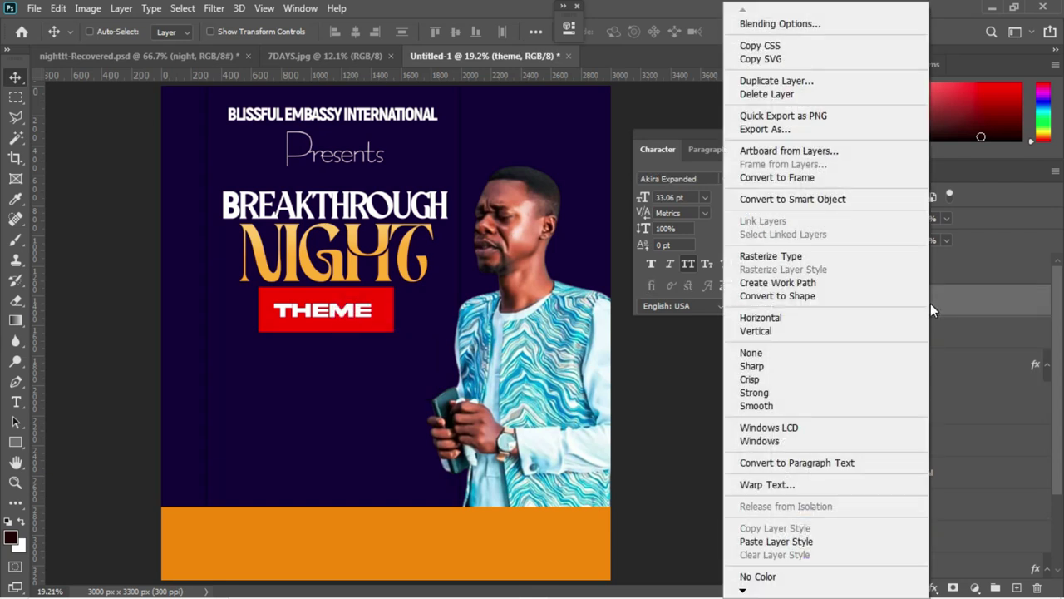
pyautogui.click(766, 539)
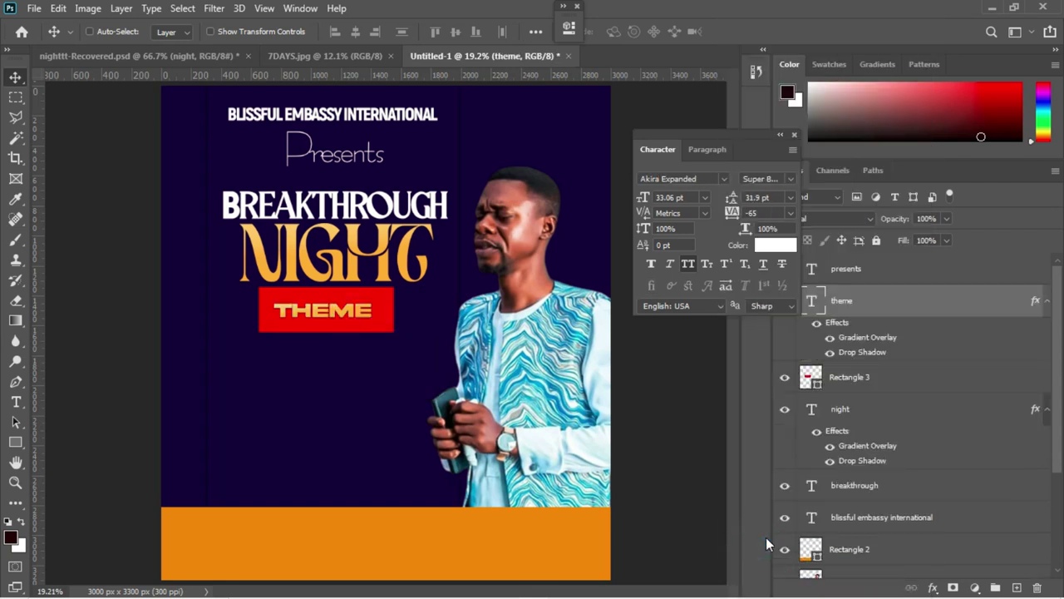
pyautogui.click(830, 340)
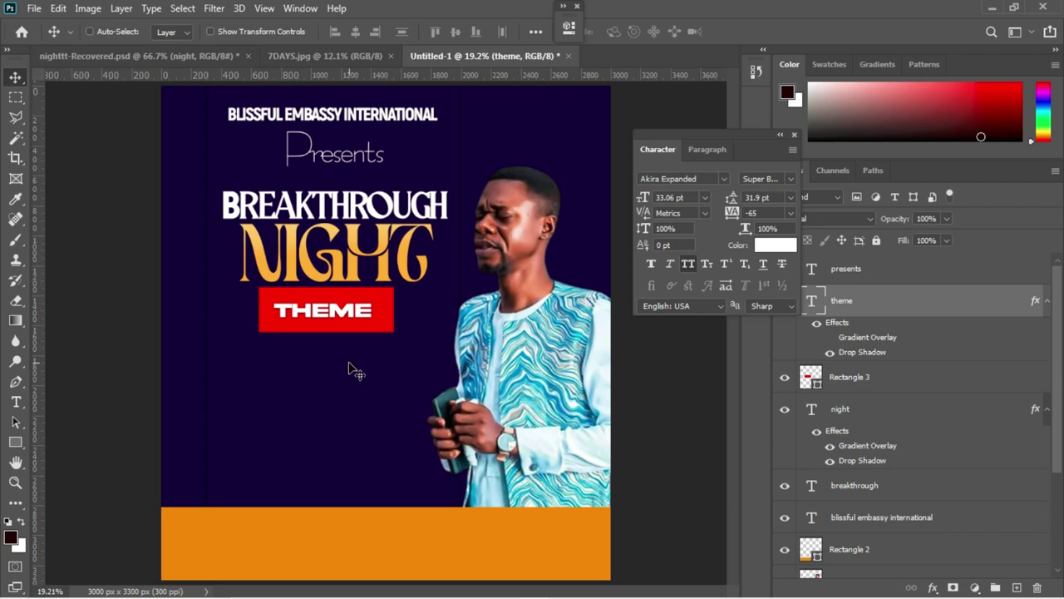
# - Add a new text layer below the red "THEME" rectangle with "RESTORATION" copied from the Notepad notes
pyautogui.press('t')
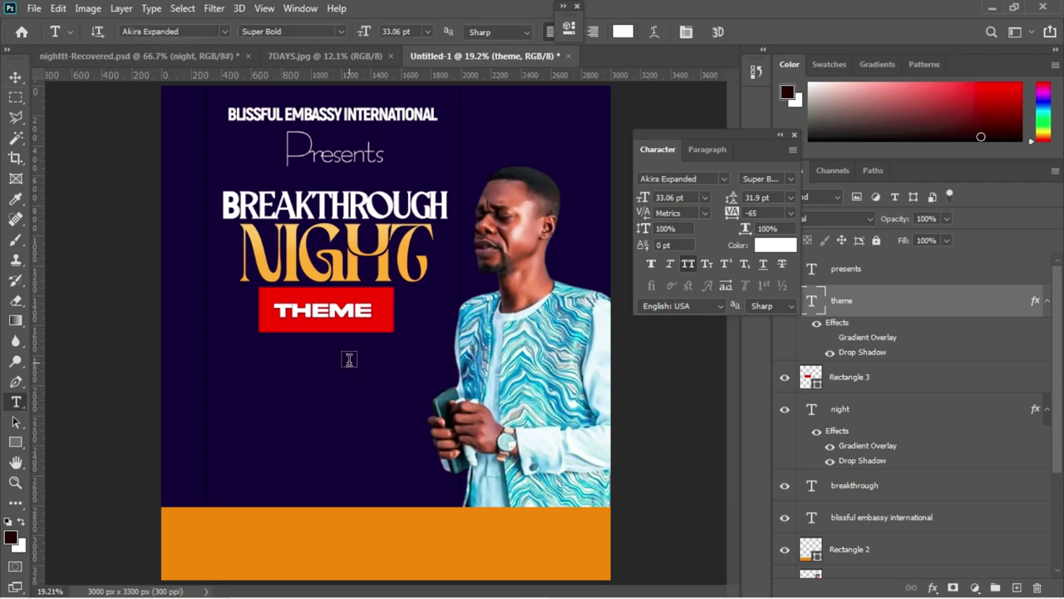
pyautogui.click(258, 378)
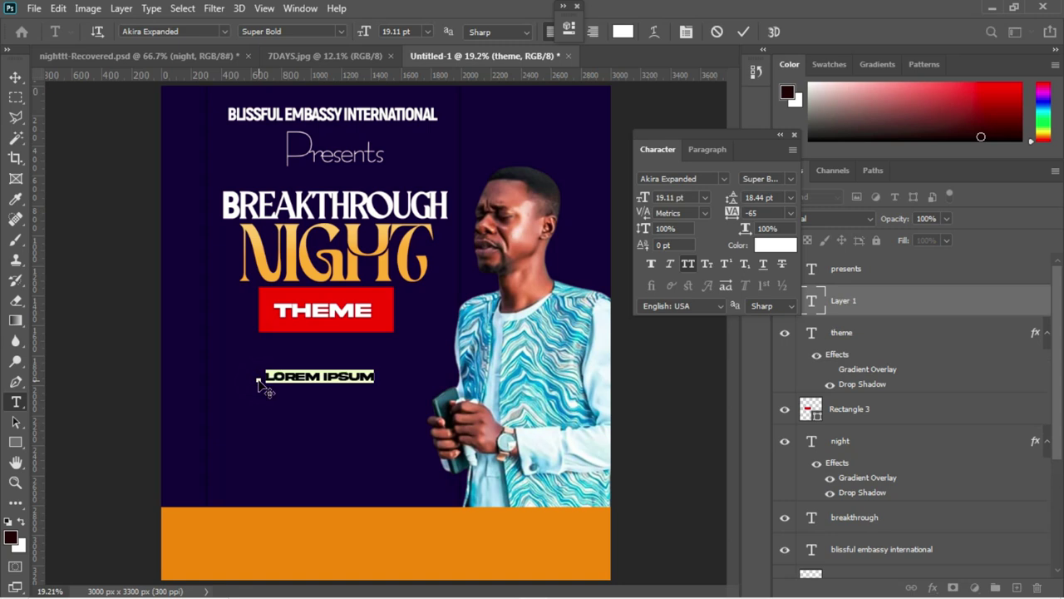
pyautogui.moveTo(287, 595)
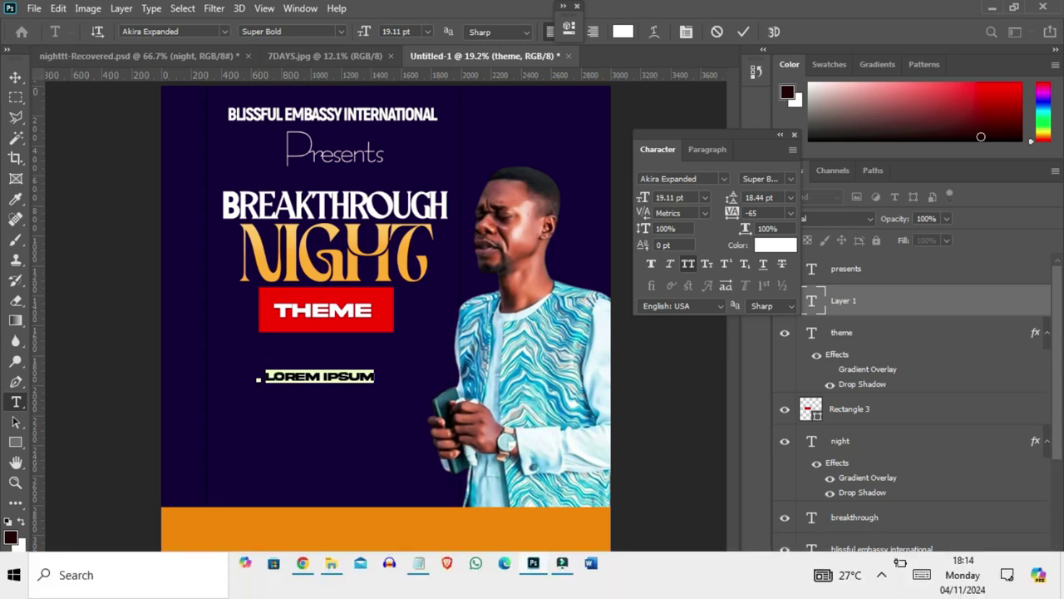
pyautogui.moveTo(418, 563)
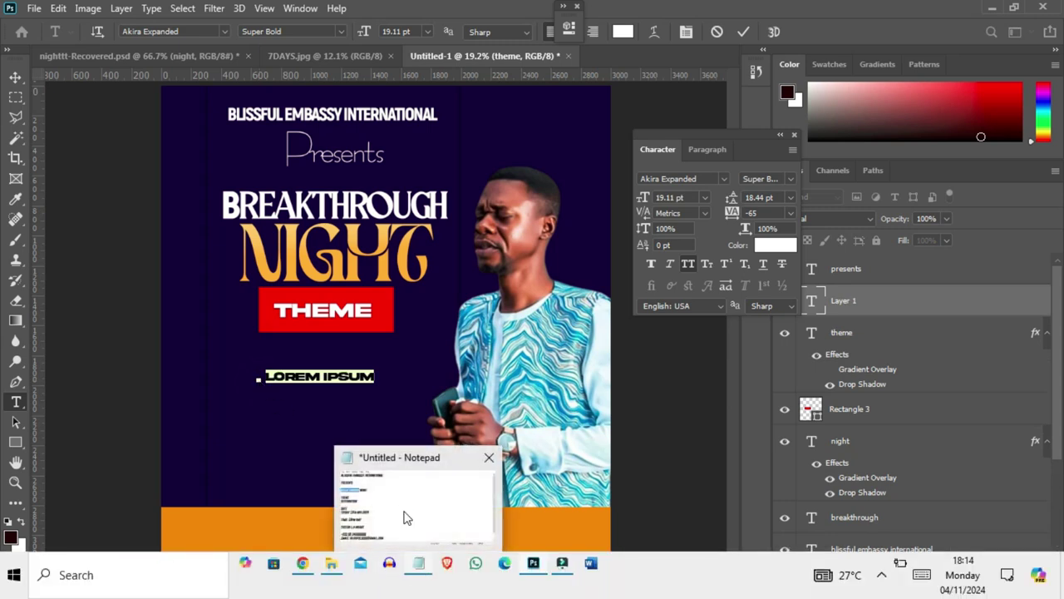
pyautogui.click(405, 503)
pyautogui.moveTo(270, 226); pyautogui.dragTo(172, 223)
pyautogui.hotkey('ctrl', 'c')
pyautogui.click(173, 223)
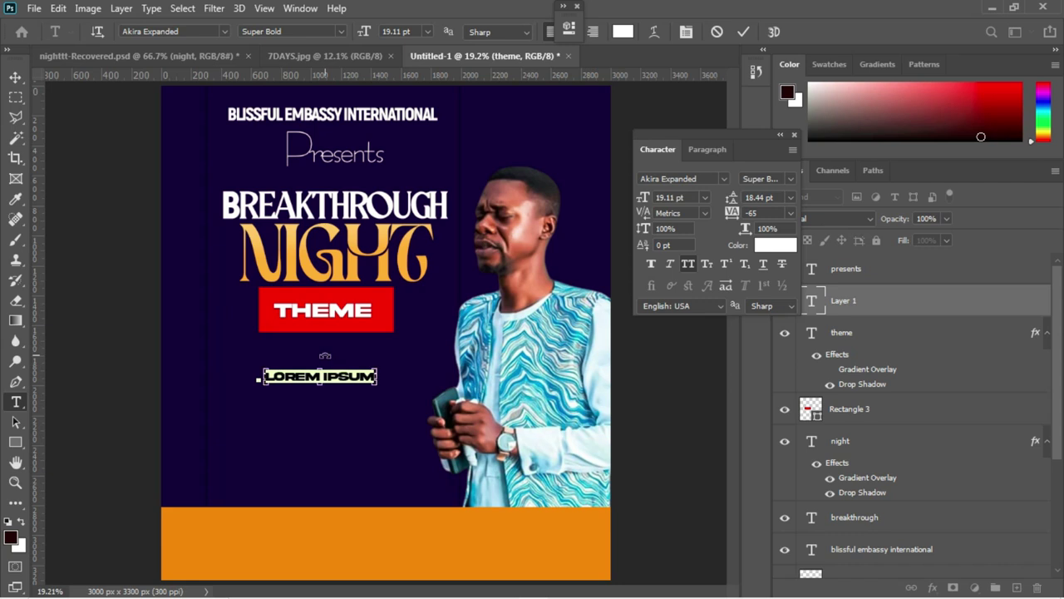
pyautogui.hotkey('ctrl', 'v')
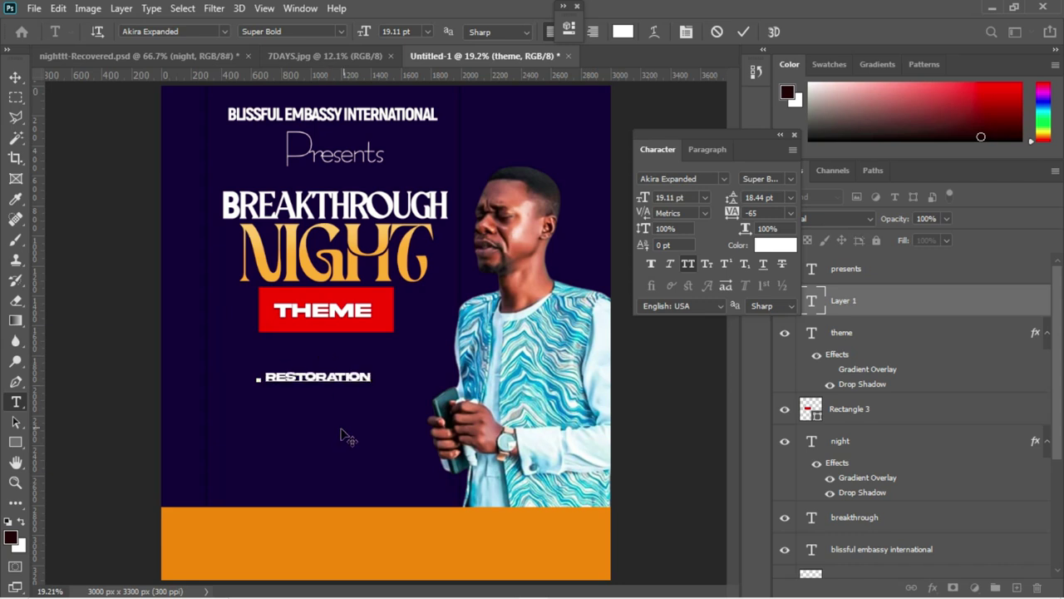
# - Set the "RESTORATION" text to Montserrat ExtraBold
pyautogui.hotkey('ctrl', 'a')
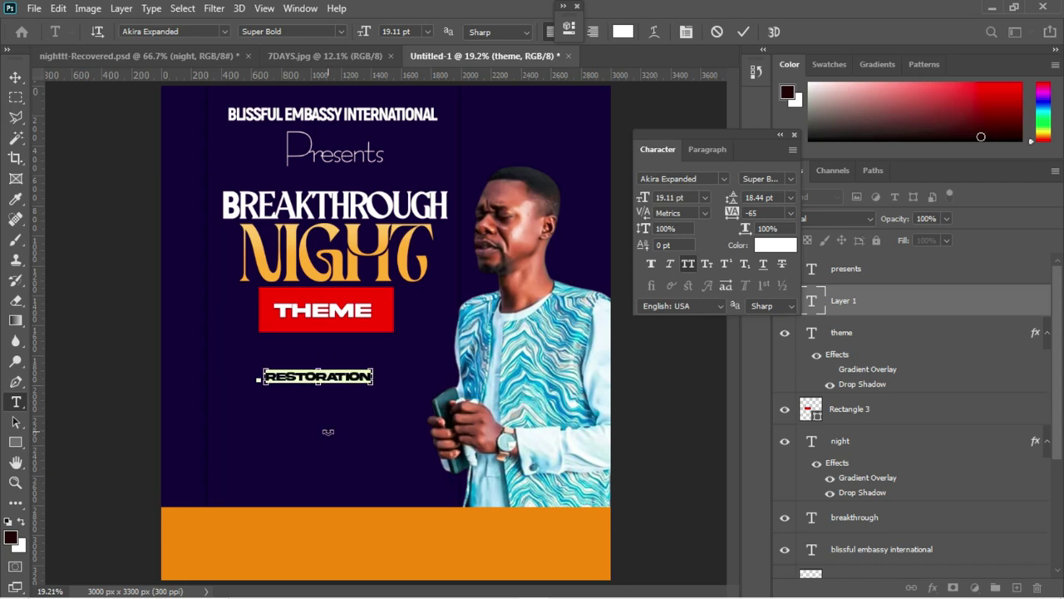
pyautogui.click(724, 177)
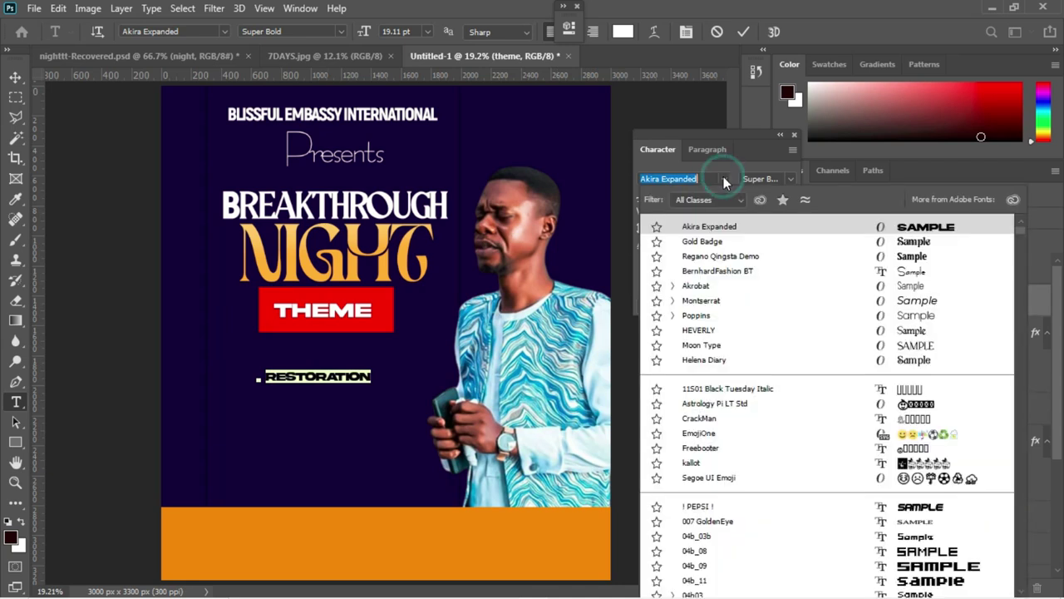
pyautogui.click(718, 301)
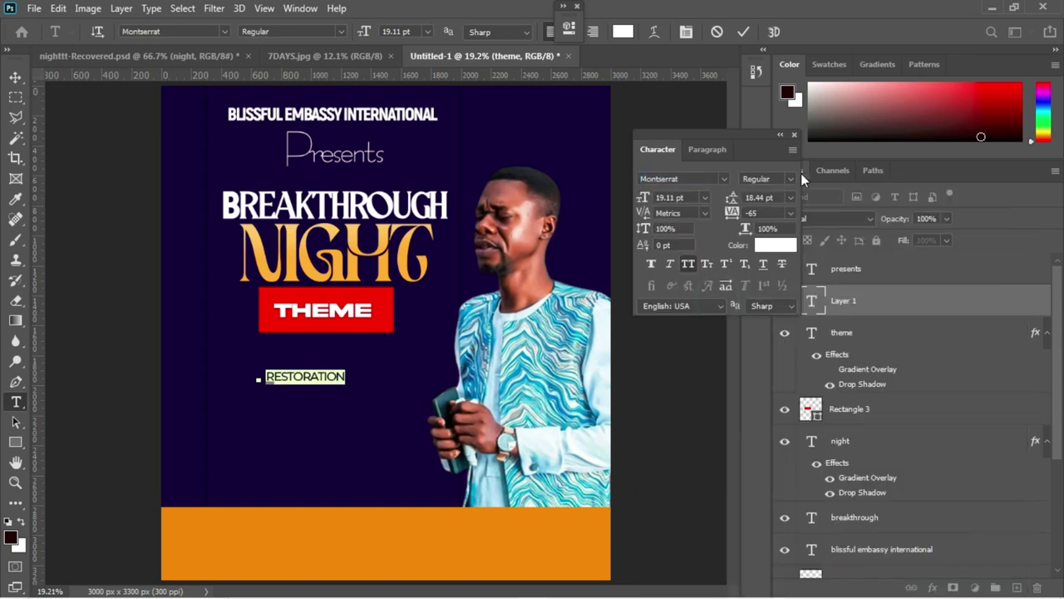
pyautogui.click(792, 178)
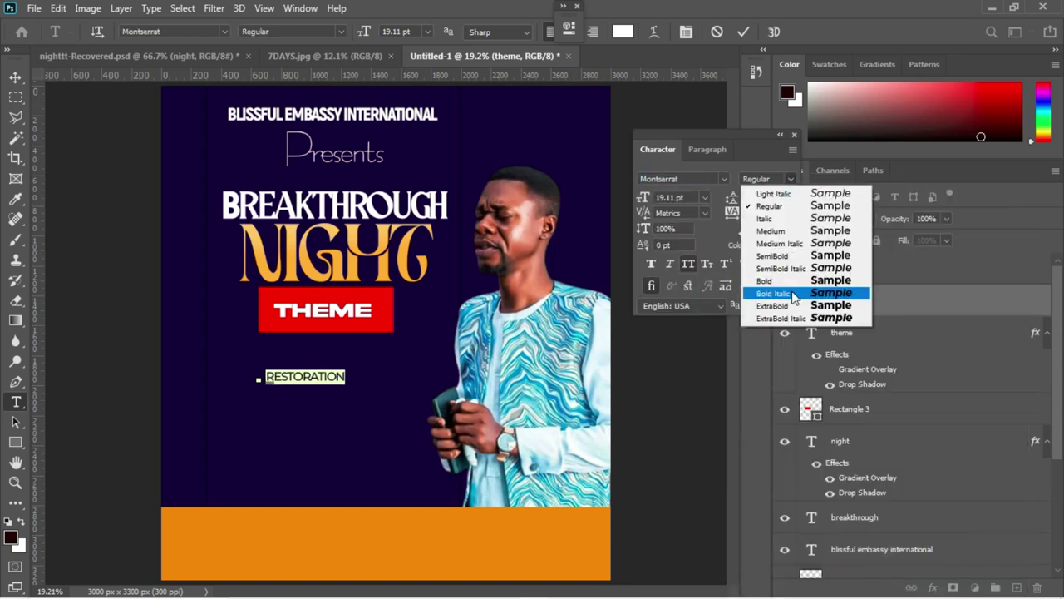
pyautogui.click(781, 306)
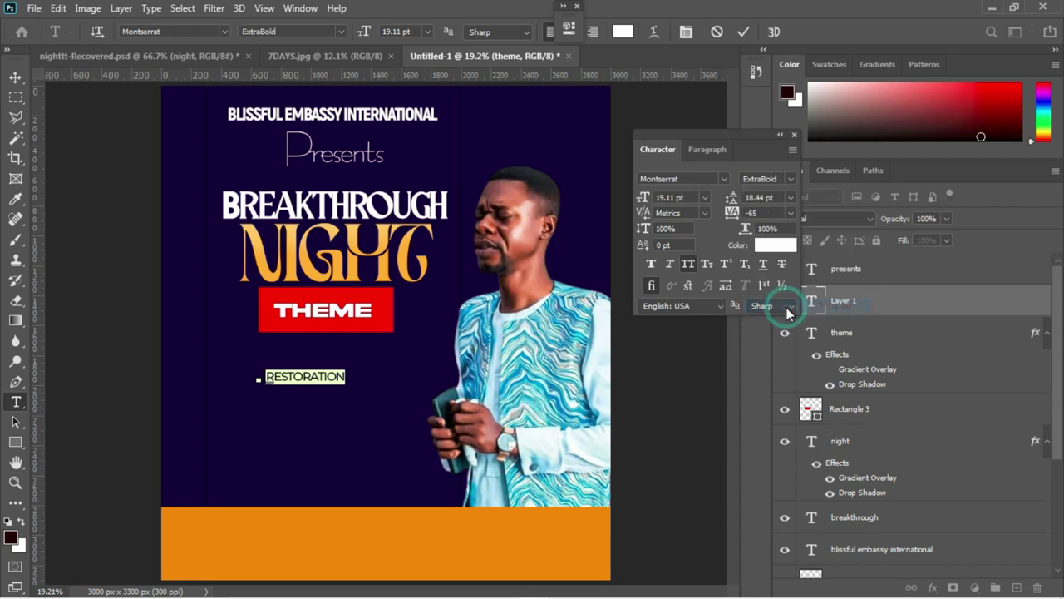
pyautogui.click(15, 77)
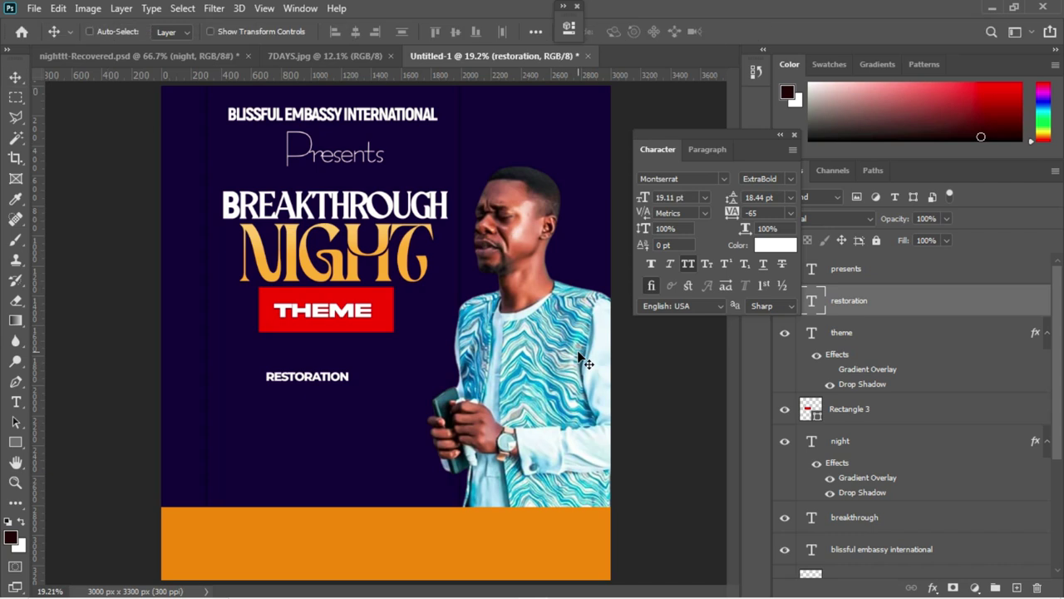
# - Scale "RESTORATION" up to about 30.2 pt and move it directly beneath the red "THEME" rectangle
pyautogui.hotkey('ctrl', 't')
pyautogui.moveTo(264, 369); pyautogui.dragTo(231, 321)
pyautogui.press('Return')
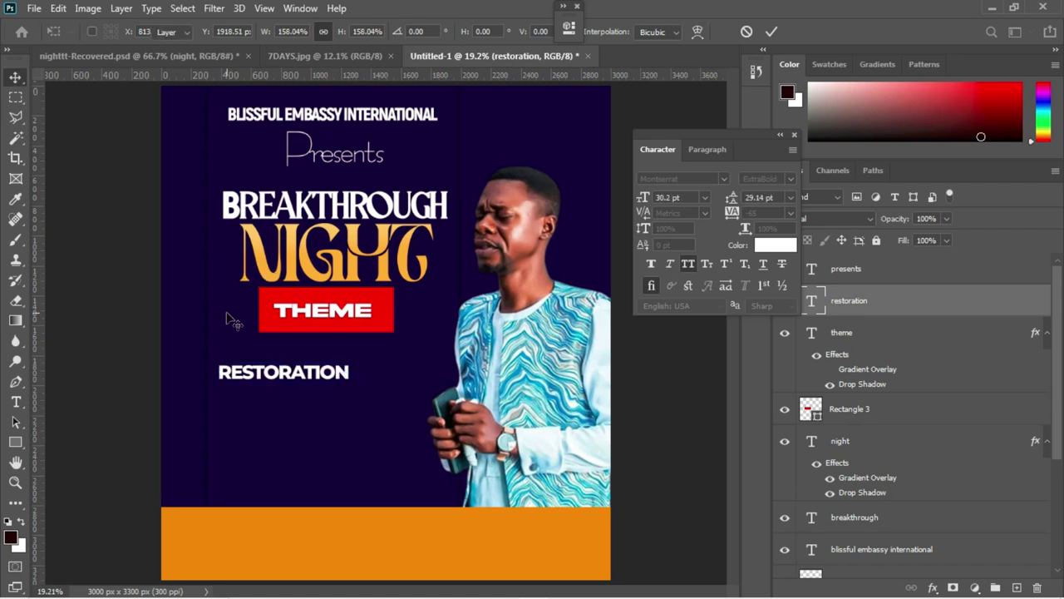
pyautogui.moveTo(280, 376); pyautogui.dragTo(324, 350)
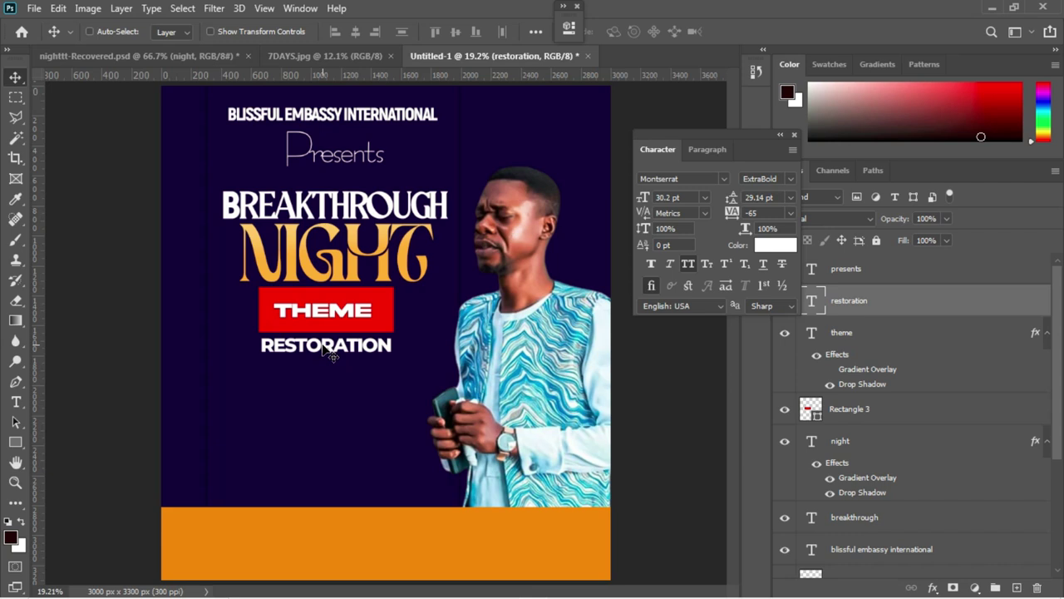
pyautogui.moveTo(325, 350); pyautogui.dragTo(328, 354)
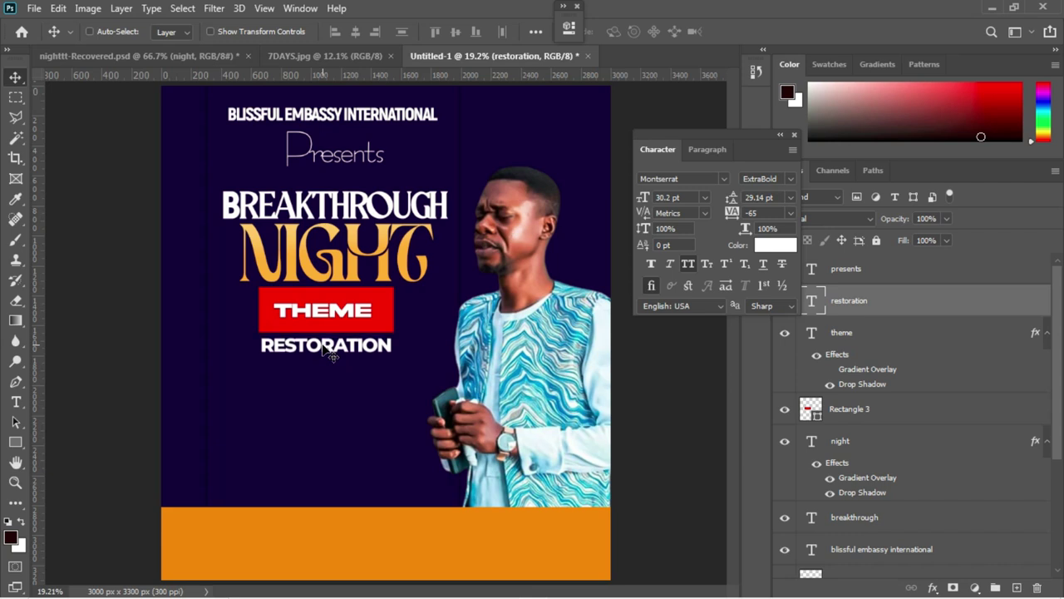
# - Duplicate the red rectangle behind "THEME" and move the copy below "RESTORATION"
pyautogui.rightClick(386, 314)
pyautogui.click(397, 322)
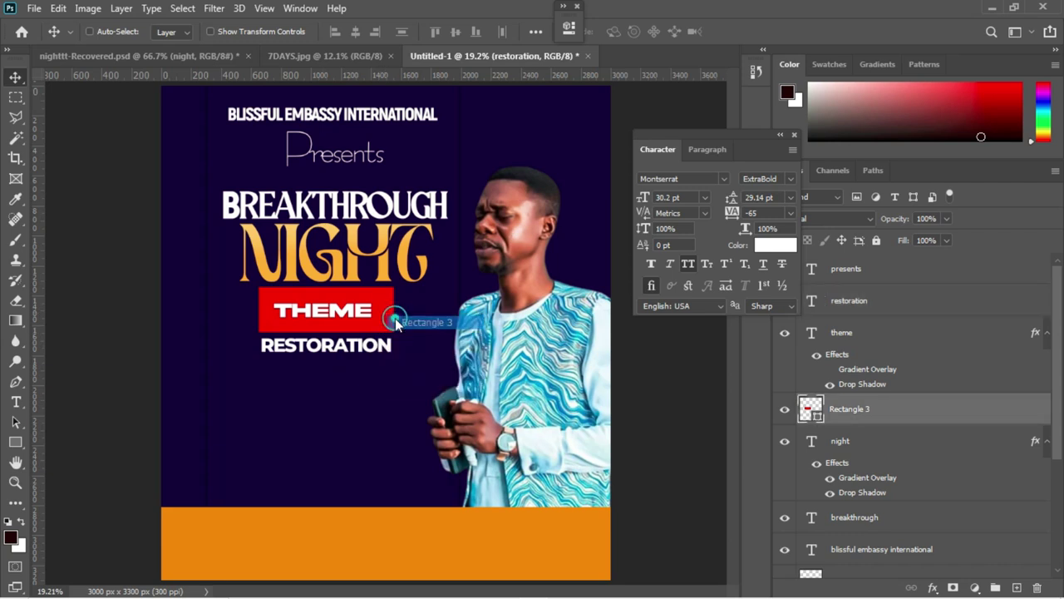
pyautogui.hotkey('ctrl', 'j')
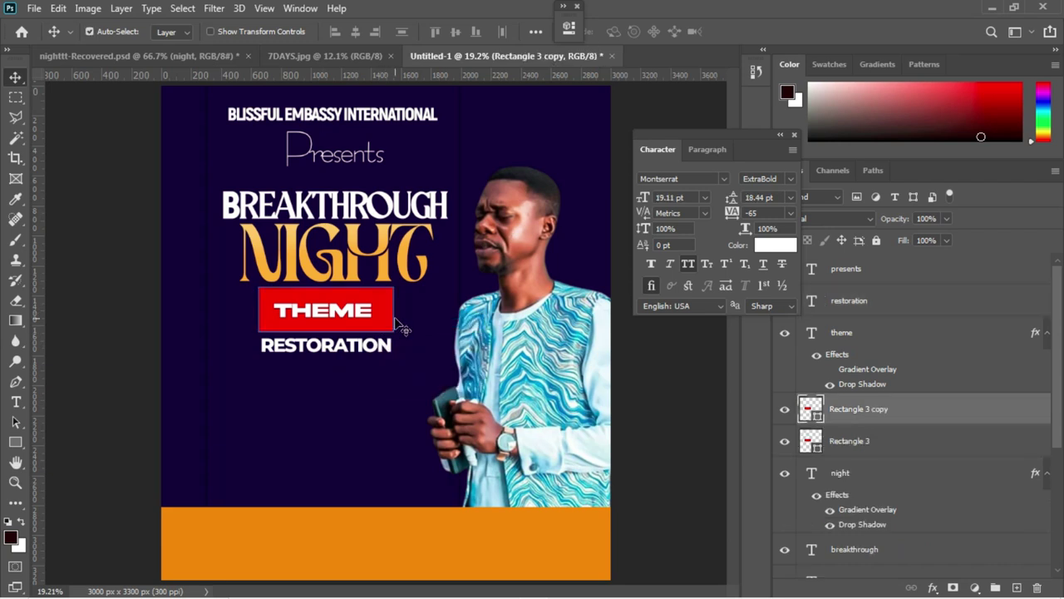
pyautogui.moveTo(379, 315); pyautogui.dragTo(380, 399)
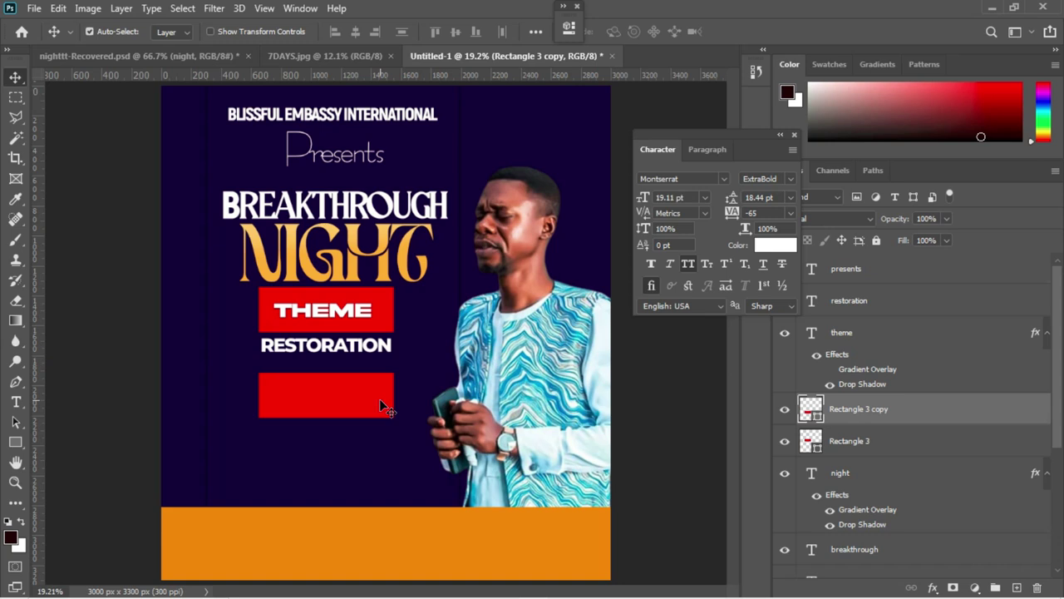
# - Scale down the copied red rectangle and position it just under "RESTORATION"
pyautogui.hotkey('ctrl', 't')
pyautogui.moveTo(394, 419); pyautogui.dragTo(341, 388)
pyautogui.press('Return')
pyautogui.click(322, 393)
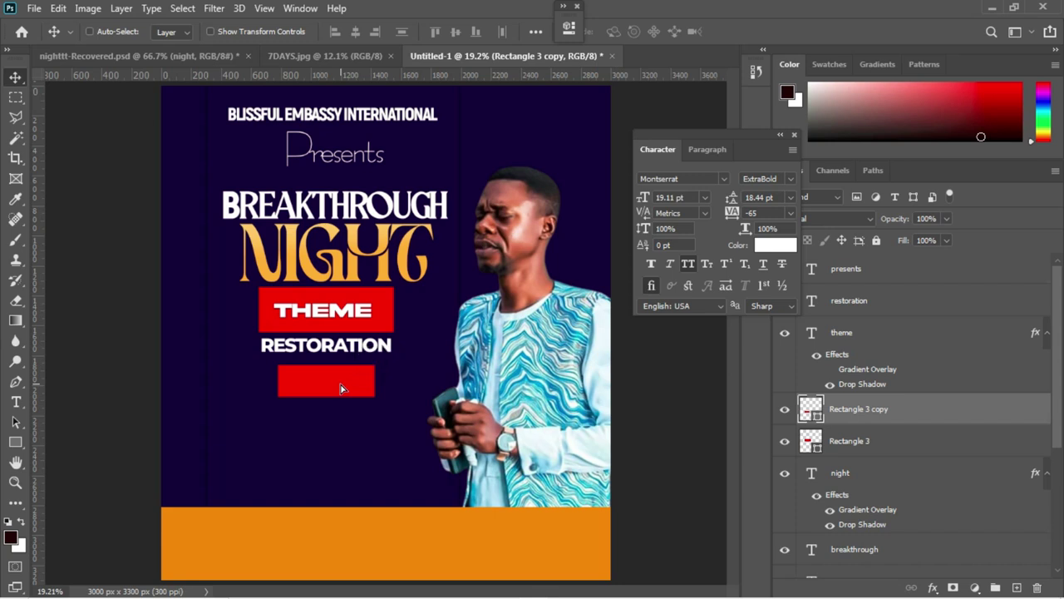
pyautogui.hotkey('shift', 'Up')
pyautogui.hotkey('shift', 'Up')
pyautogui.hotkey('shift', 'Down')
# - Duplicate the "THEME" text and move the copy onto the smaller red rectangle
pyautogui.rightClick(331, 309)
pyautogui.click(360, 316)
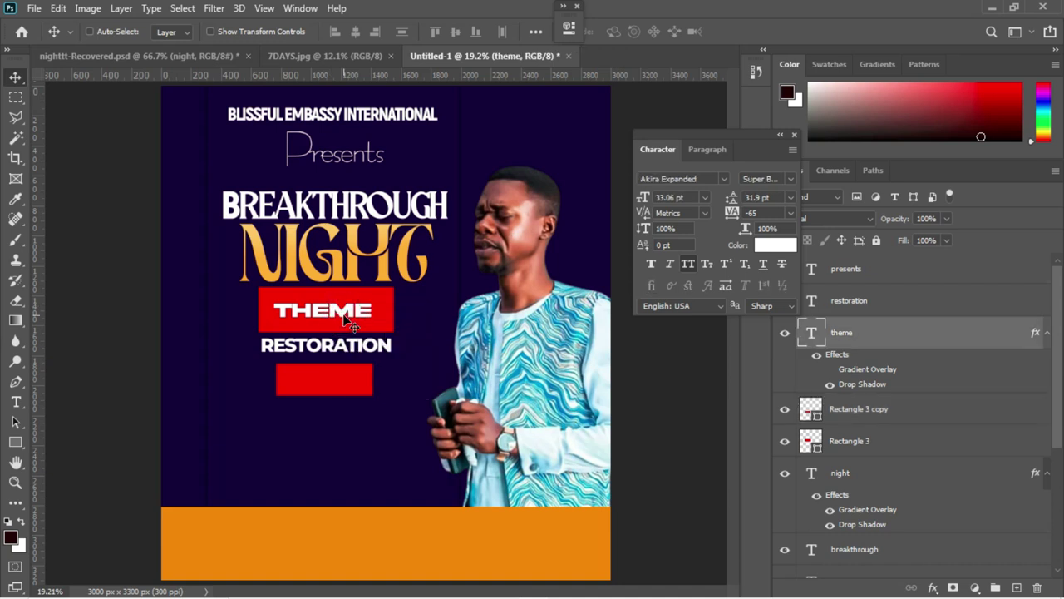
pyautogui.hotkey('ctrl', 'j')
pyautogui.moveTo(340, 323); pyautogui.dragTo(343, 390)
# - Replace the wording of the copied "THEME" text with "DATE"
pyautogui.press('t')
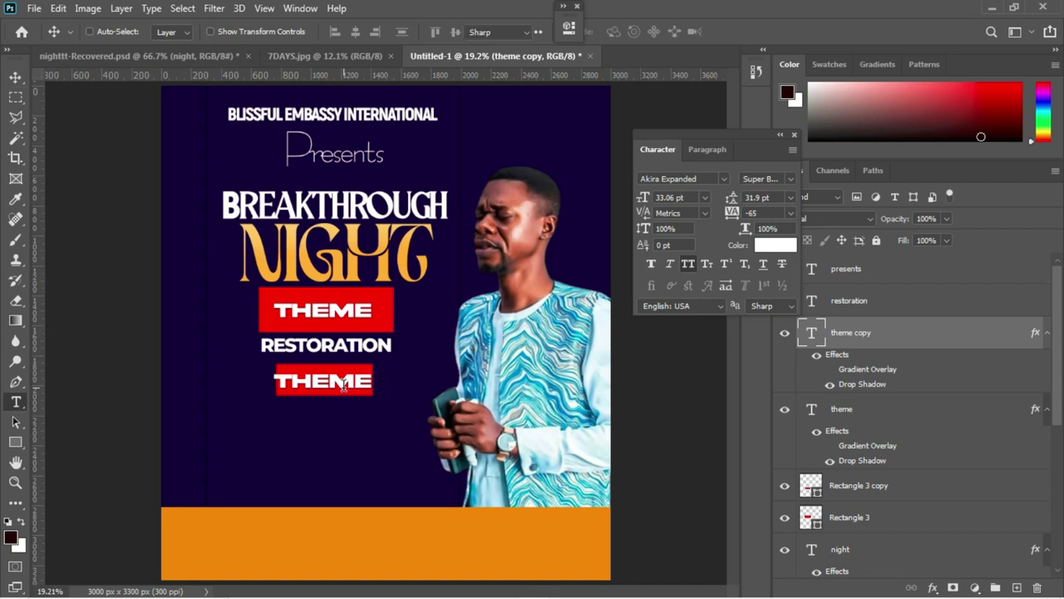
pyautogui.click(343, 385)
pyautogui.hotkey('ctrl', 'a')
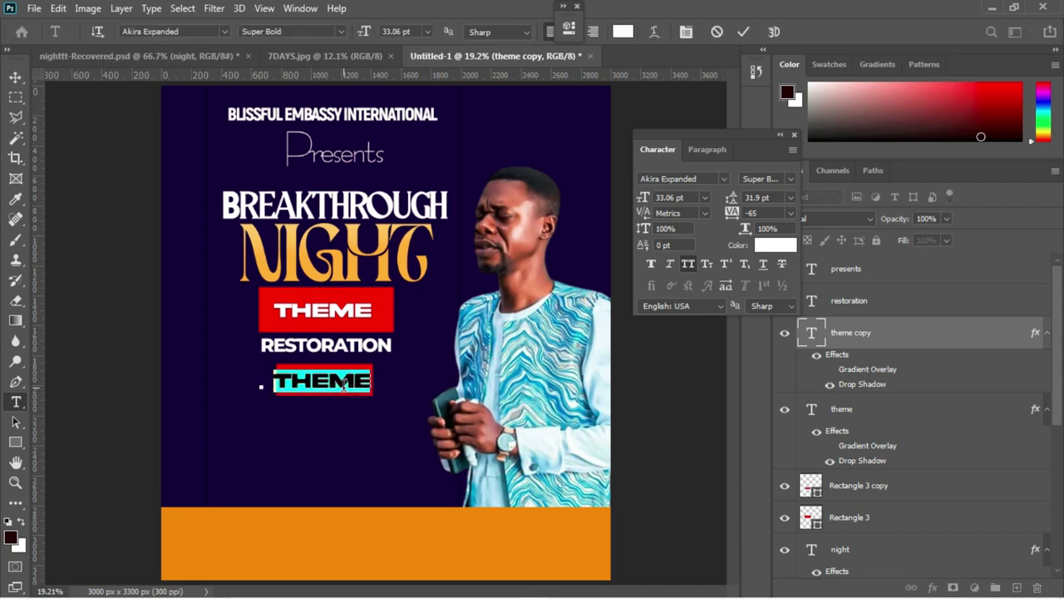
pyautogui.write('DATE')
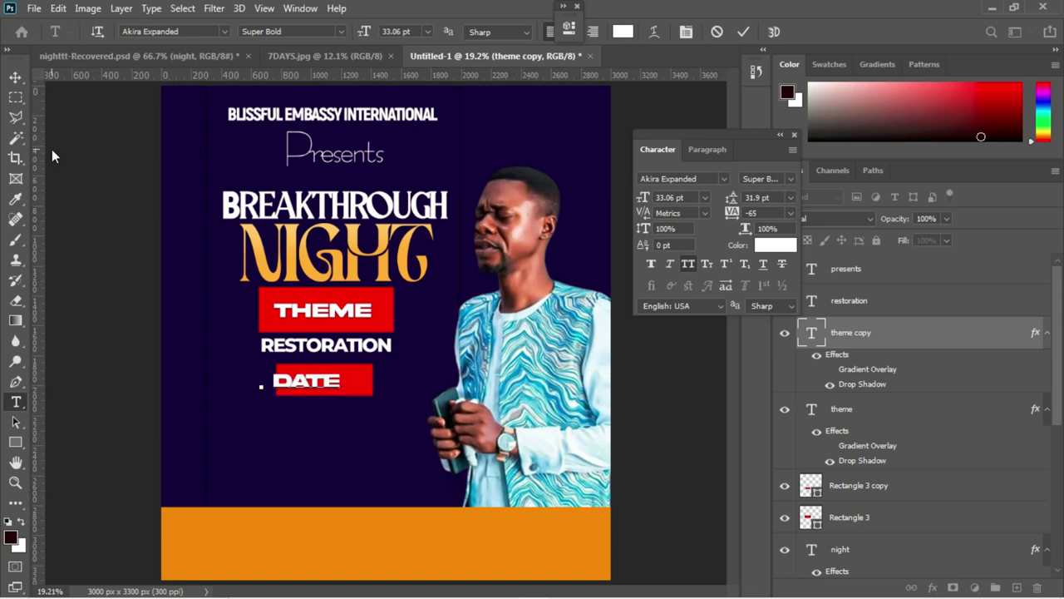
pyautogui.click(15, 76)
# - Scale "DATE" down to about 27.34 pt on its red rectangle and enlarge "RESTORATION" to about 35.64 pt
pyautogui.moveTo(334, 384)
pyautogui.mouseDown()
pyautogui.moveTo(368, 382)
pyautogui.moveTo(354, 384)
pyautogui.mouseUp()
pyautogui.hotkey('ctrl', 't')
pyautogui.press('Return')
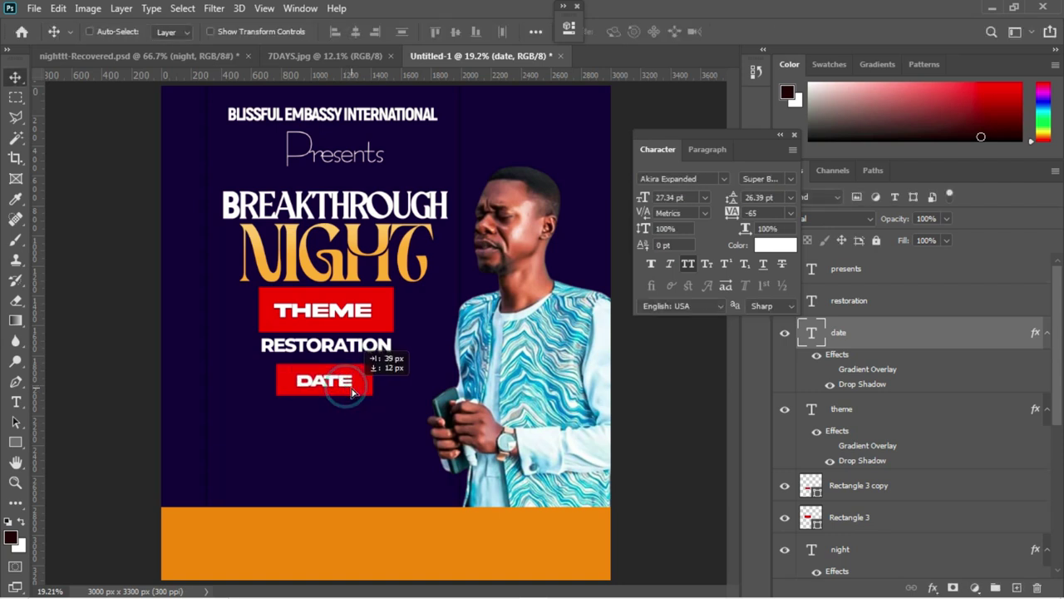
pyautogui.hotkey('alt', ']')
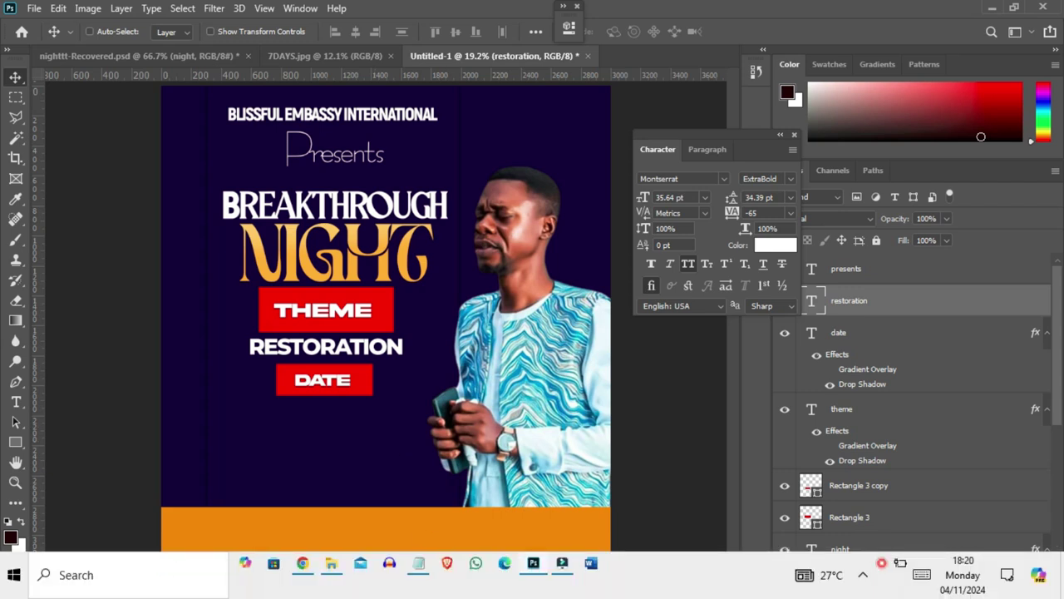
# - Copy "FRIDAY 10TH NOV.2024" from the Notepad notes and return to the flyer in Photoshop
pyautogui.moveTo(427, 571)
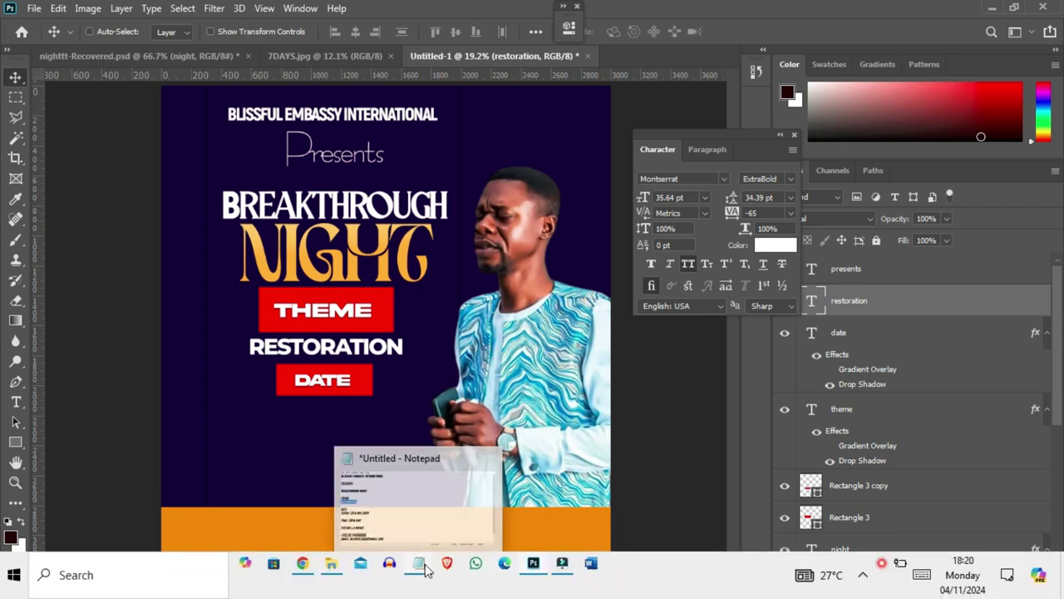
pyautogui.click(399, 513)
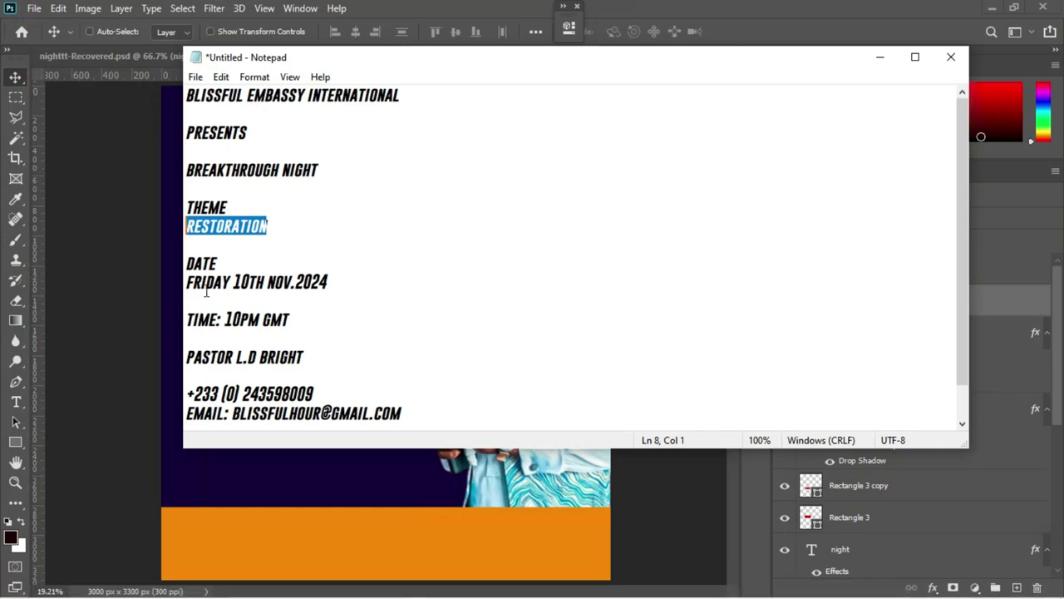
pyautogui.moveTo(190, 283); pyautogui.dragTo(348, 286)
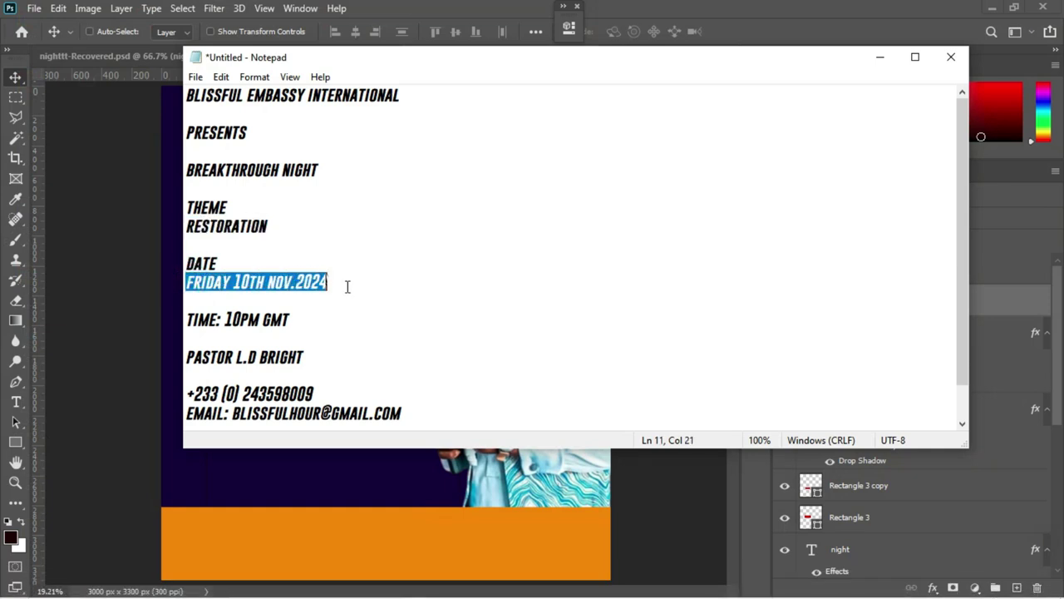
pyautogui.hotkey('ctrl', 'a')
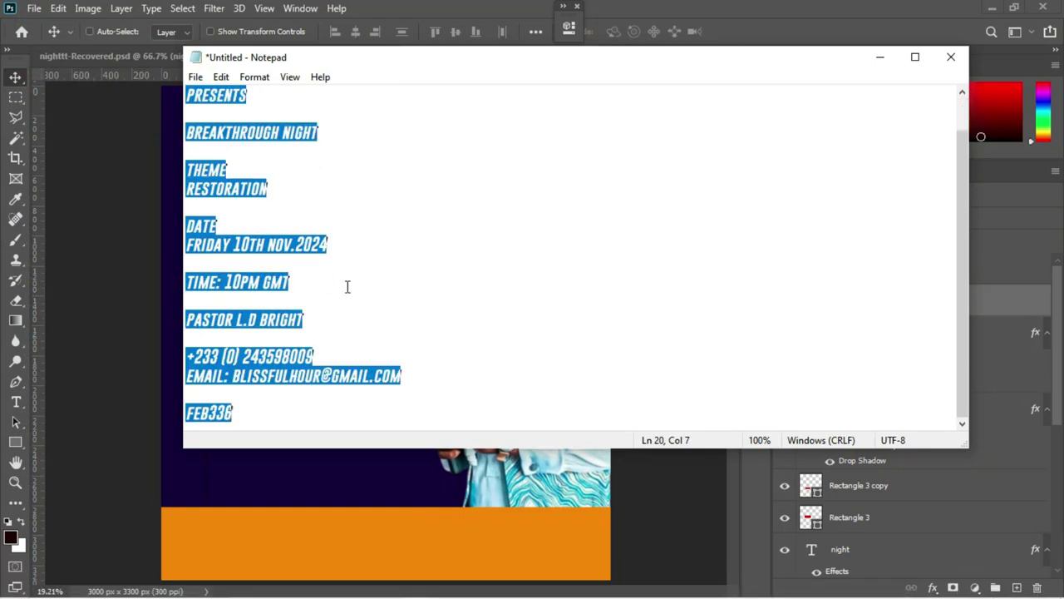
pyautogui.click(347, 286)
pyautogui.moveTo(186, 243); pyautogui.dragTo(372, 250)
pyautogui.hotkey('ctrl', 'c')
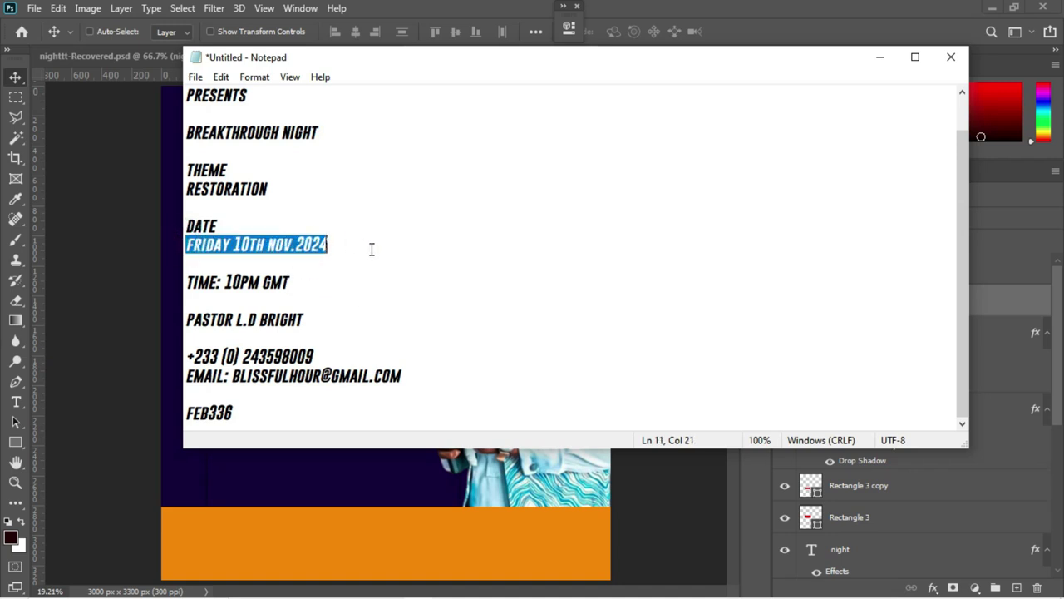
pyautogui.click(231, 490)
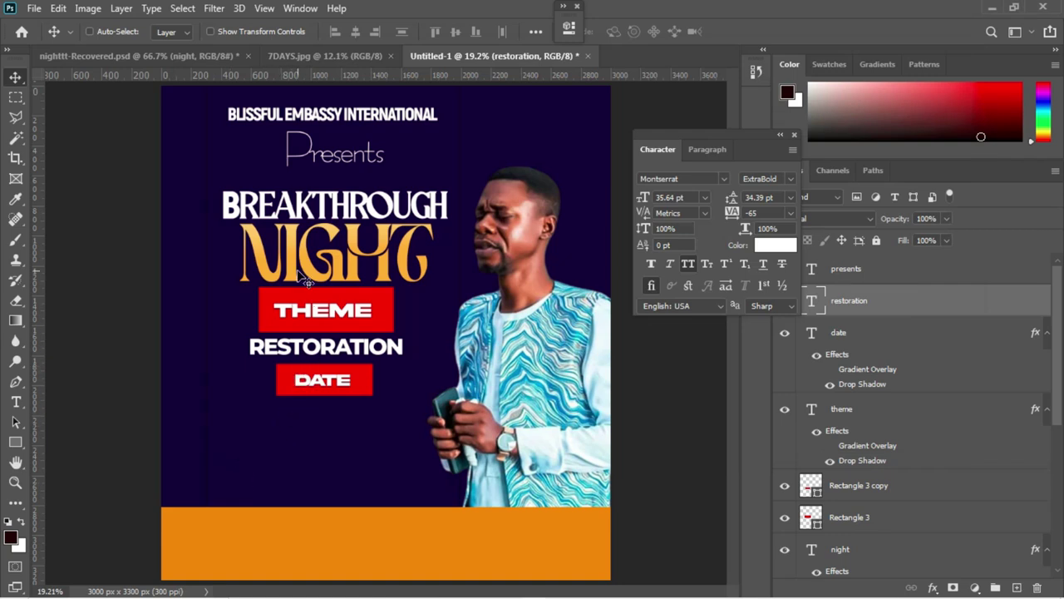
# - Duplicate the "BLISSFUL EMBASSY INTERNATIONAL" text and move the copy below the "DATE" rectangle
pyautogui.rightClick(330, 118)
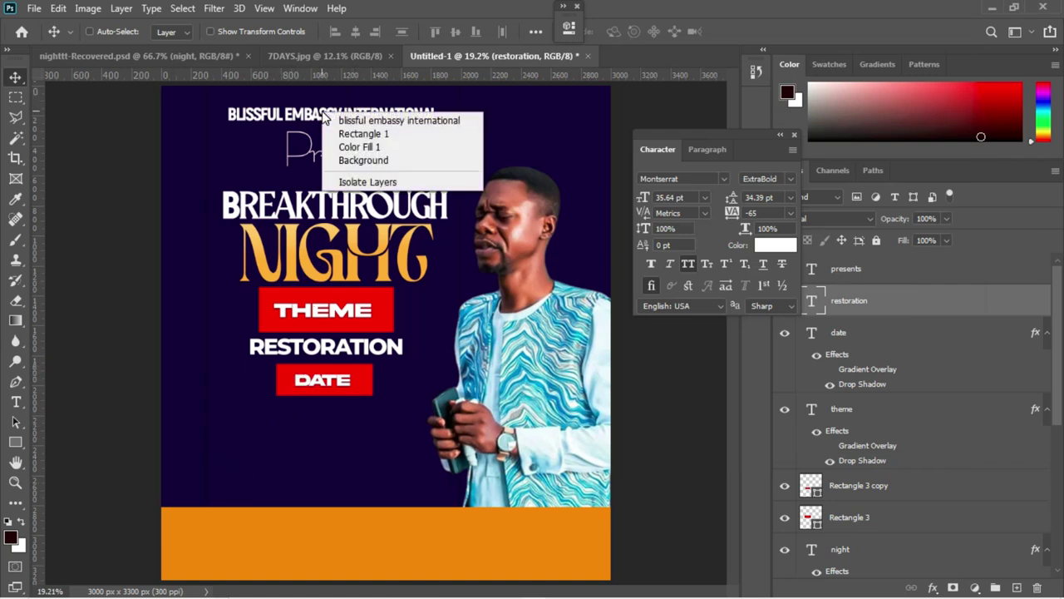
pyautogui.click(335, 120)
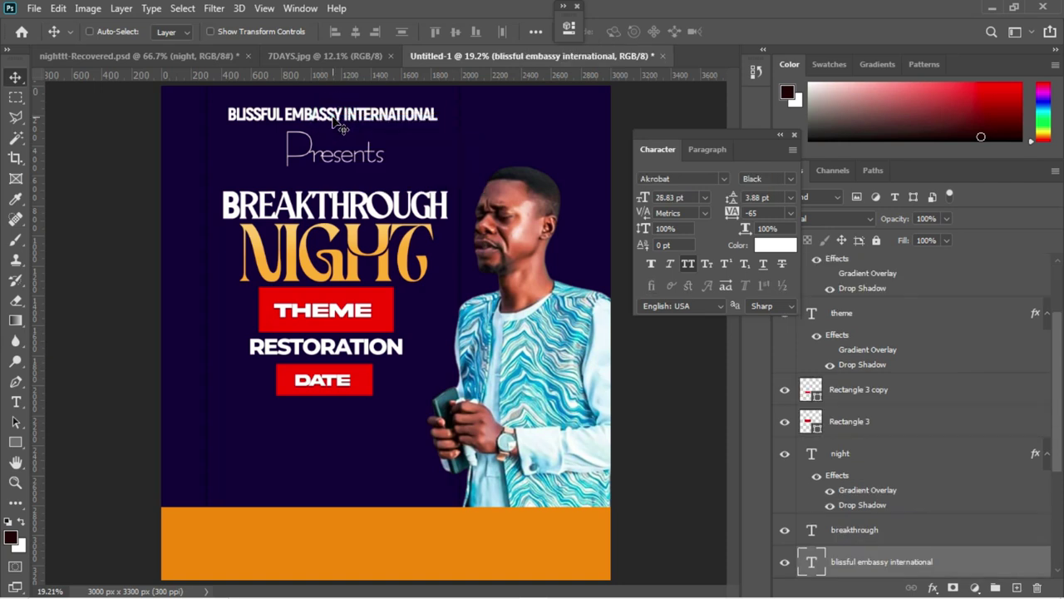
pyautogui.hotkey('ctrl', 'j')
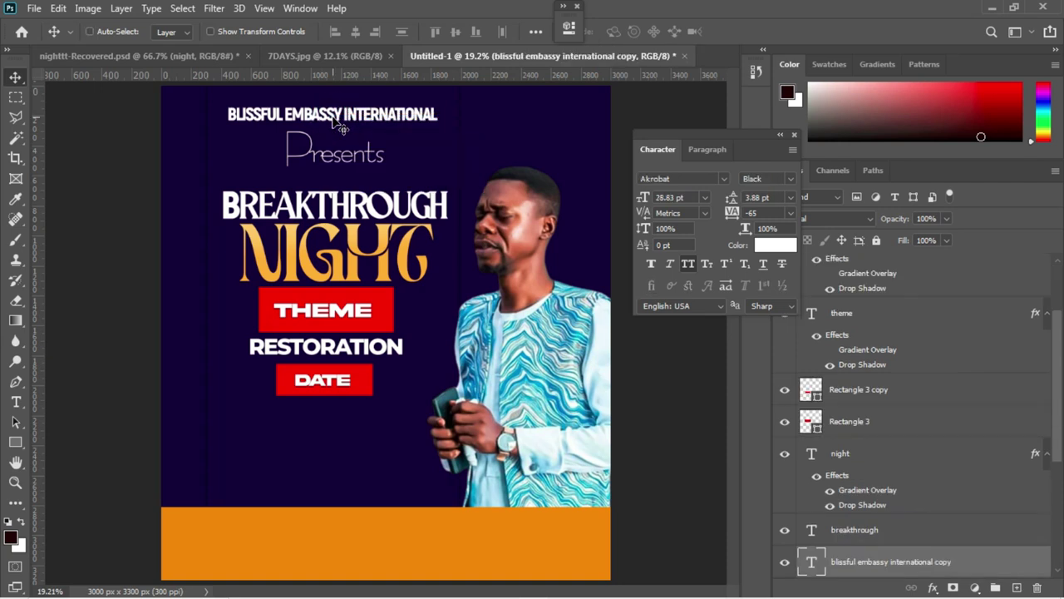
pyautogui.moveTo(338, 125); pyautogui.dragTo(329, 428)
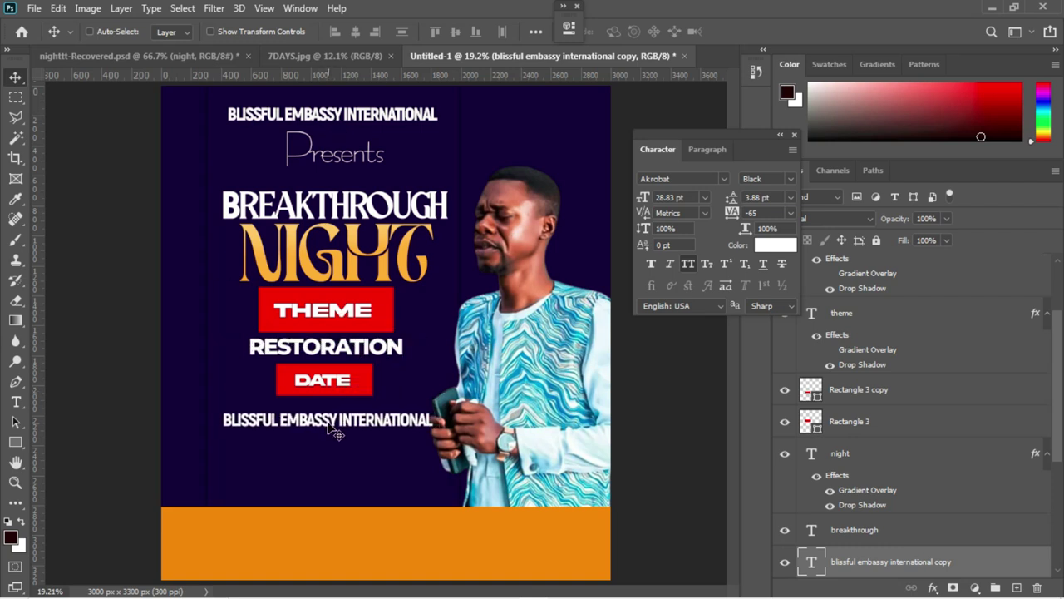
# - Replace the wording of the copied church-name text below the "DATE" rectangle with the copied "FRIDAY 10TH NOV.2024"
pyautogui.press('t')
pyautogui.click(329, 422)
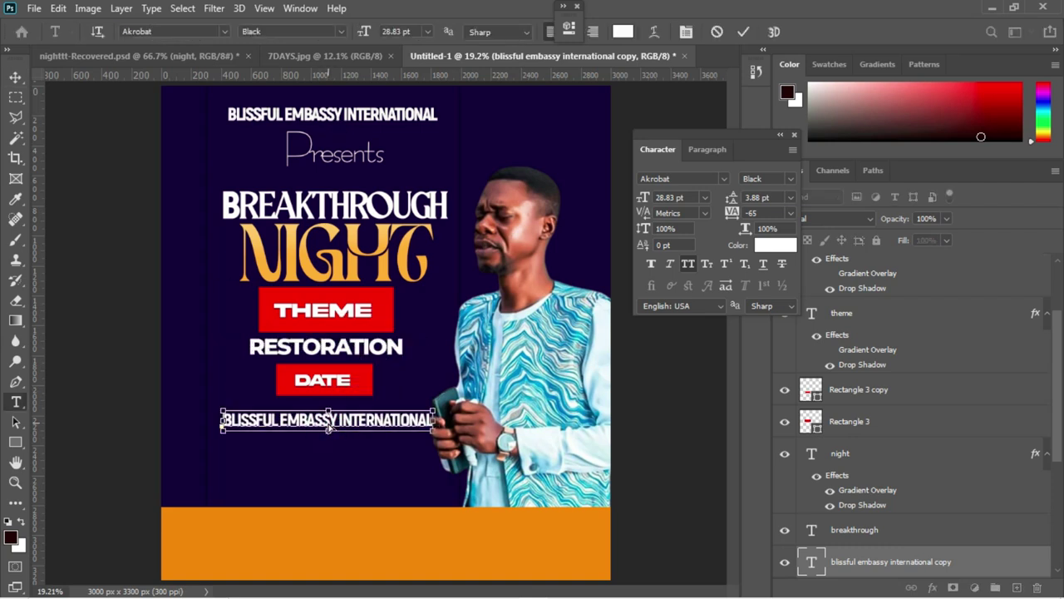
pyautogui.hotkey('ctrl', 'a')
pyautogui.hotkey('ctrl', 'v')
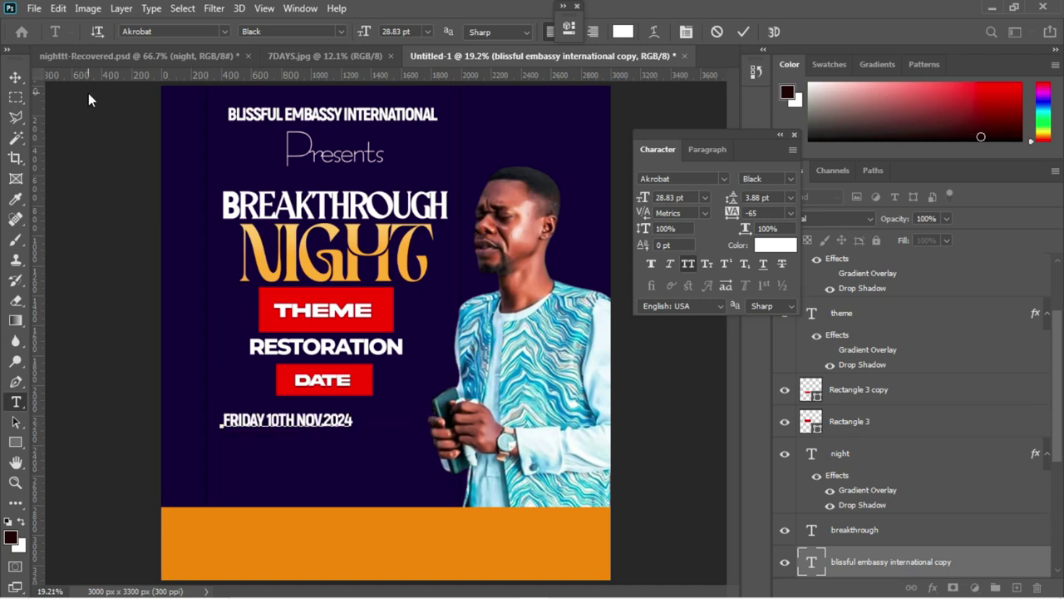
pyautogui.click(15, 81)
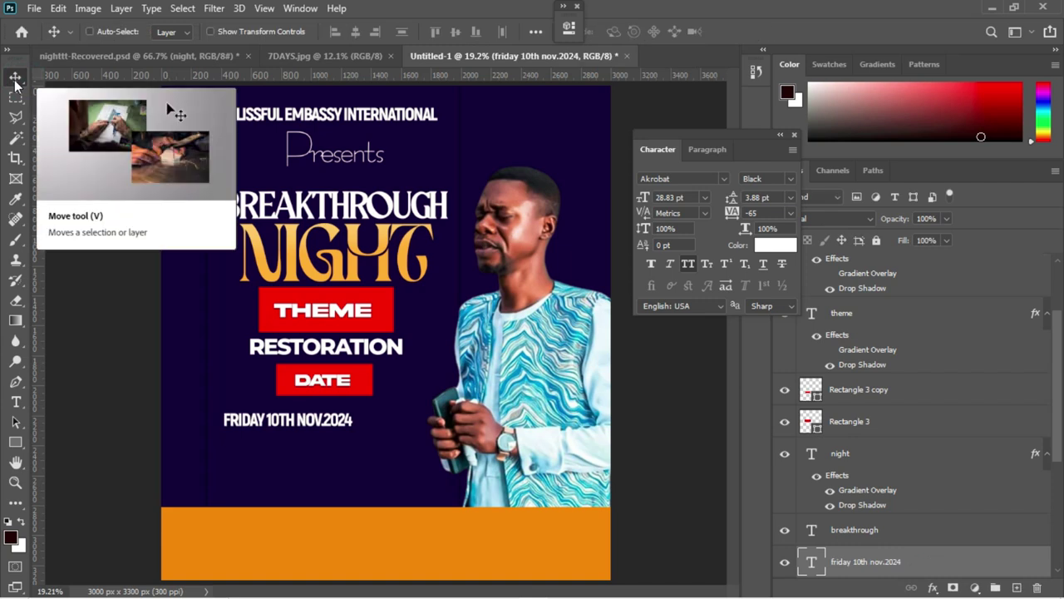
# - Enlarge the "FRIDAY 10TH NOV.2024" text to about 35.62 pt and center it just beneath the "DATE" rectangle
pyautogui.hotkey('ctrl', 't')
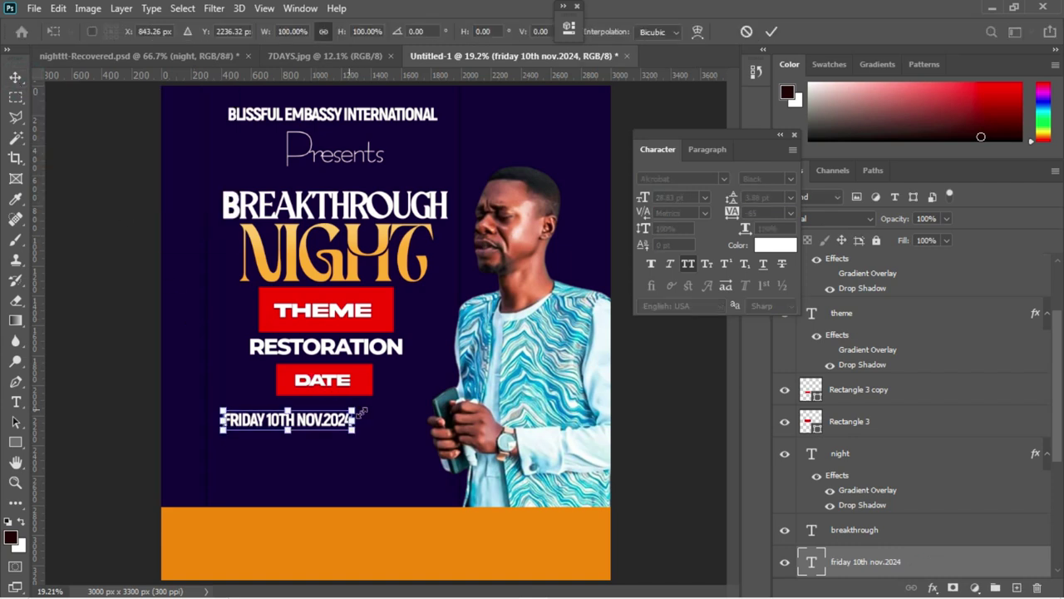
pyautogui.moveTo(356, 429); pyautogui.dragTo(380, 420)
pyautogui.press('Return')
pyautogui.hotkey('shift', 'Up')
pyautogui.hotkey('shift', 'Up')
pyautogui.hotkey('shift', 'Up')
pyautogui.hotkey('shift', 'Up')
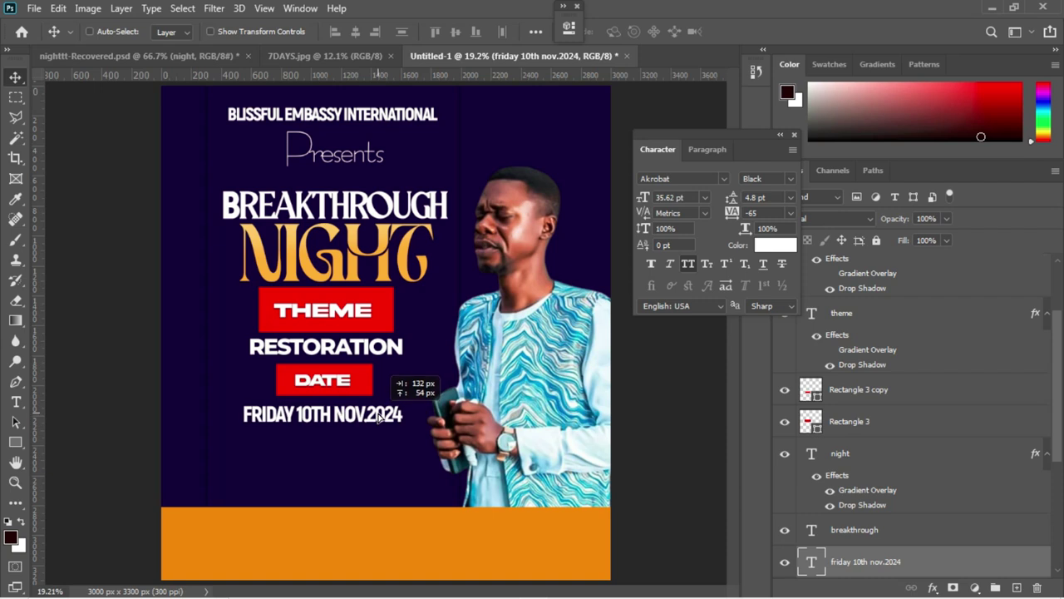
pyautogui.hotkey('shift', 'Left')
pyautogui.hotkey('shift', 'Down')
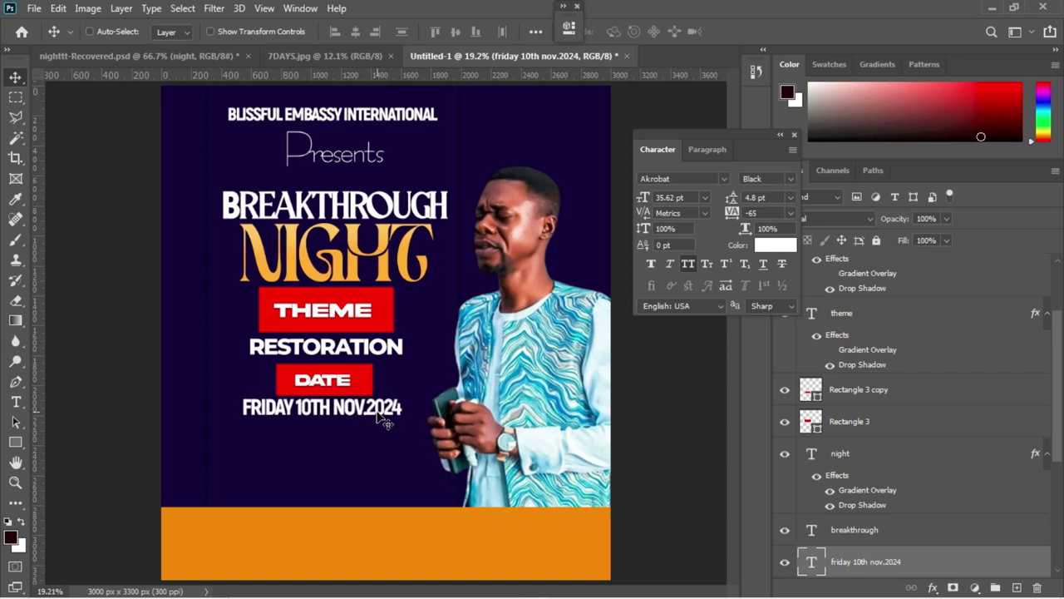
pyautogui.hotkey('shift', 'Down')
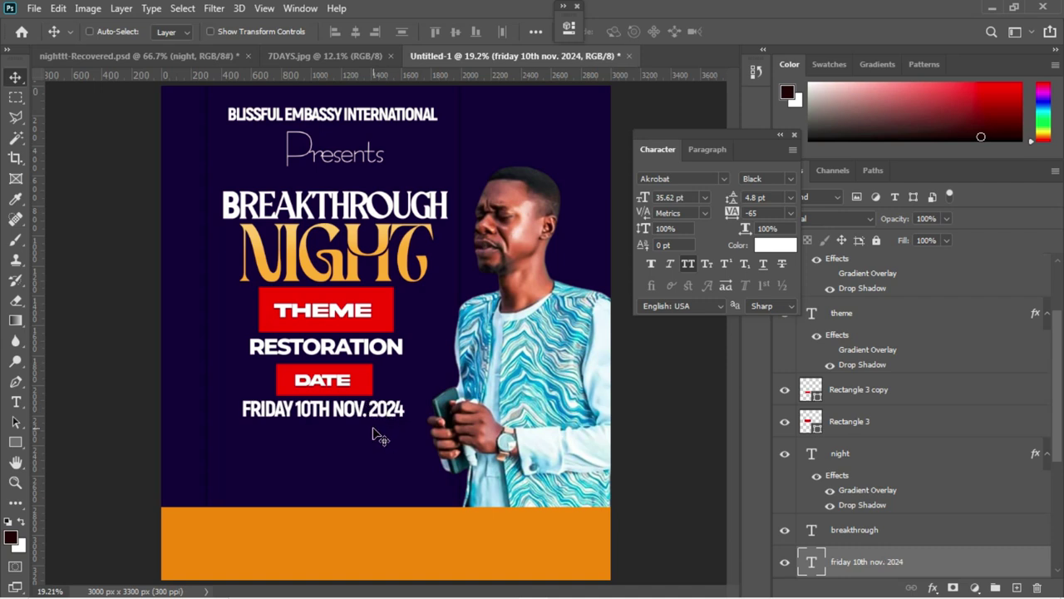
# - Duplicate the Friday date line below itself and replace the copy's wording with "TIME: 10PM GMT"
pyautogui.hotkey('ctrl', 'j')
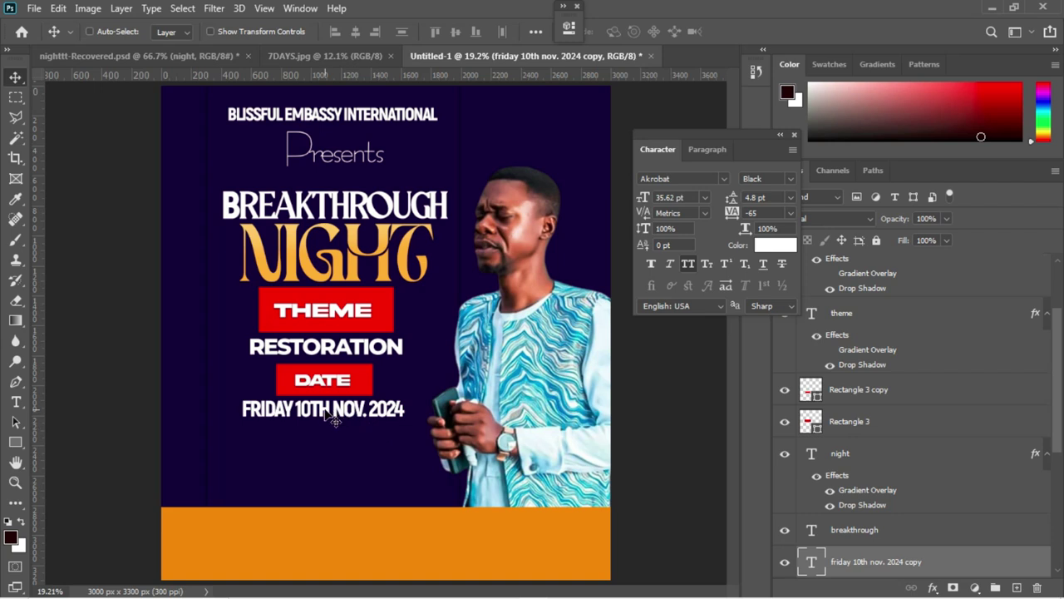
pyautogui.moveTo(324, 422); pyautogui.dragTo(326, 466)
pyautogui.press('t')
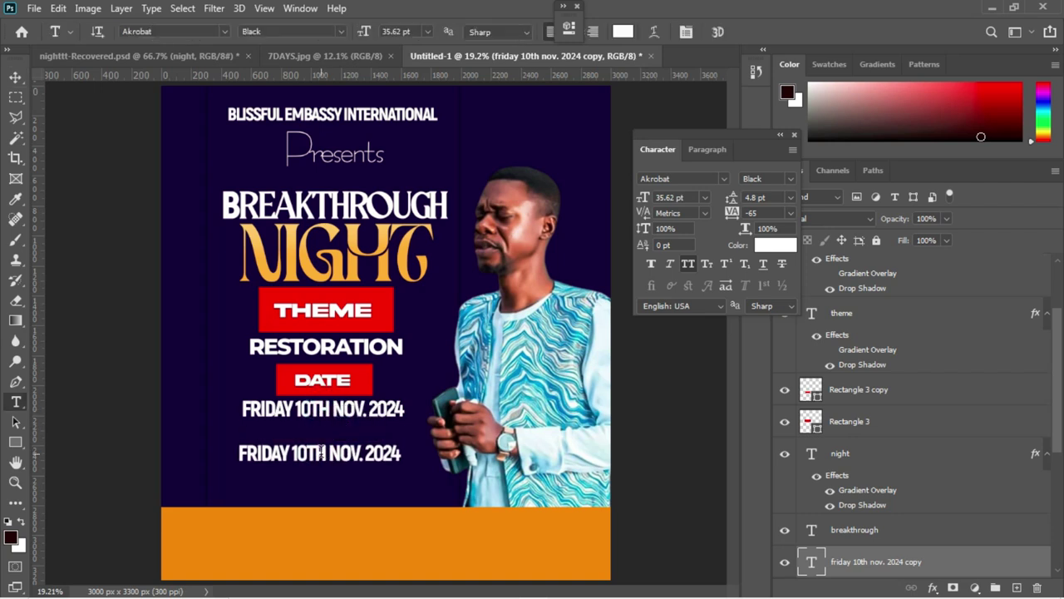
pyautogui.click(320, 452)
pyautogui.hotkey('ctrl', 'a')
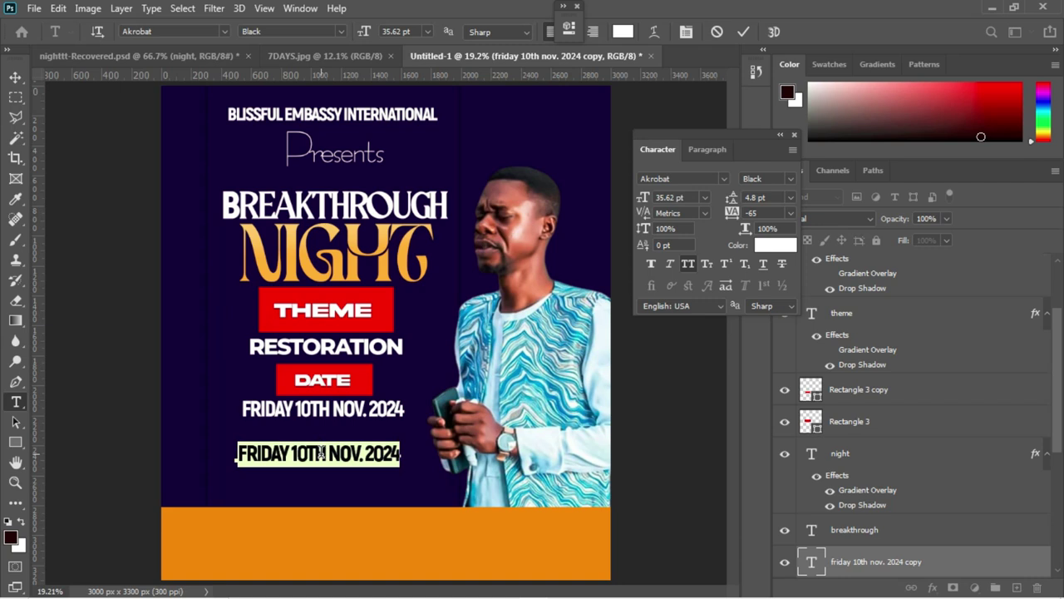
pyautogui.press('BackSpace')
pyautogui.write('.TIME')
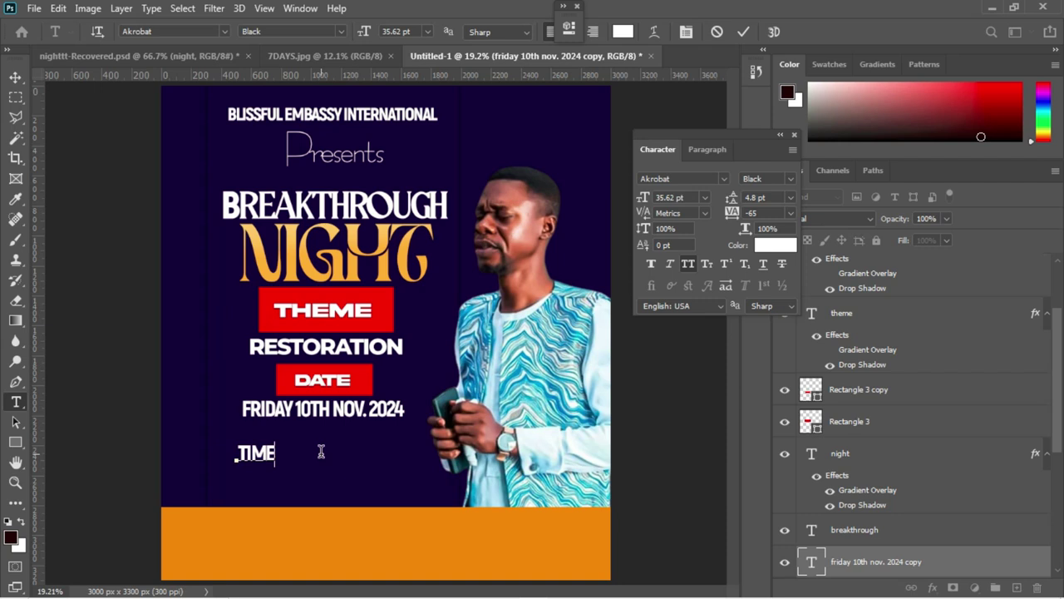
pyautogui.write(': 10PM GM')
# - Change the font of the whole "TIME: 10PM GMT" line to Akira Expanded
pyautogui.hotkey('ctrl', 'a')
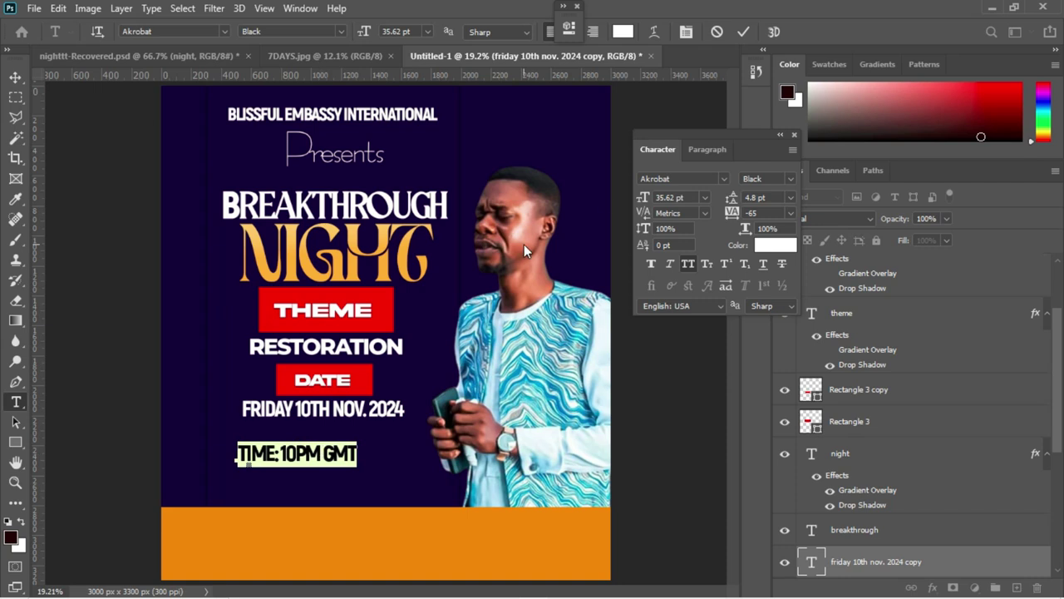
pyautogui.click(723, 178)
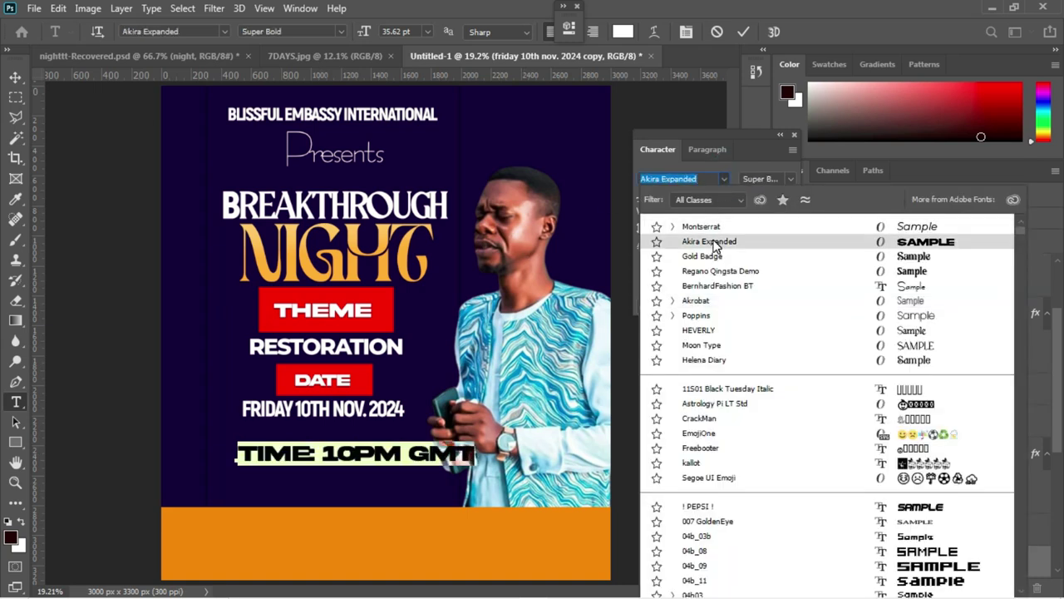
pyautogui.click(713, 241)
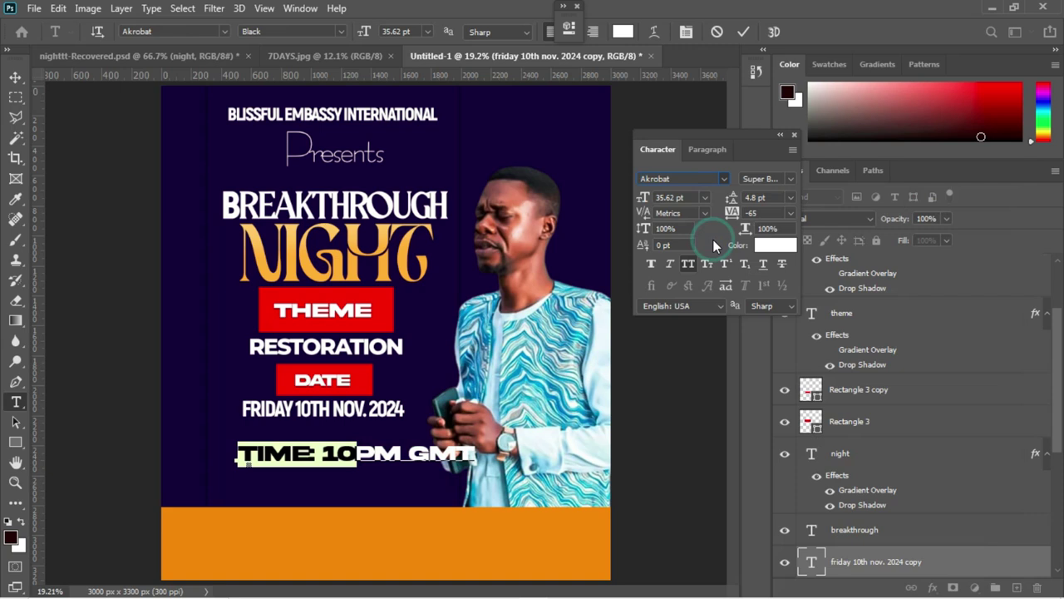
pyautogui.click(16, 77)
# - Scale "TIME: 10PM GMT" down to about 28.45 pt and move it directly beneath the Friday date line
pyautogui.hotkey('ctrl', 't')
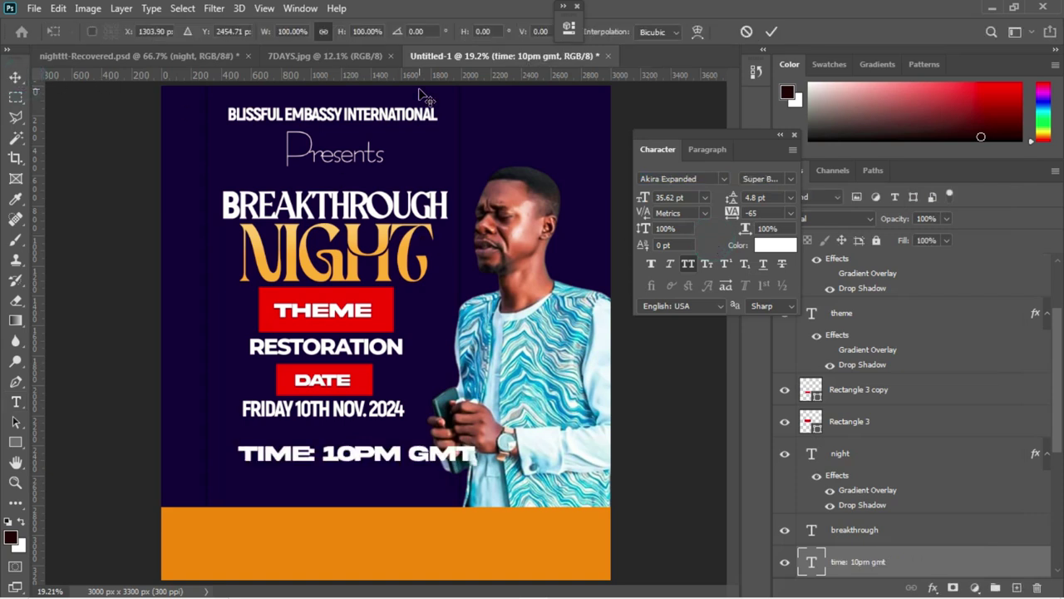
pyautogui.moveTo(472, 466); pyautogui.dragTo(429, 463)
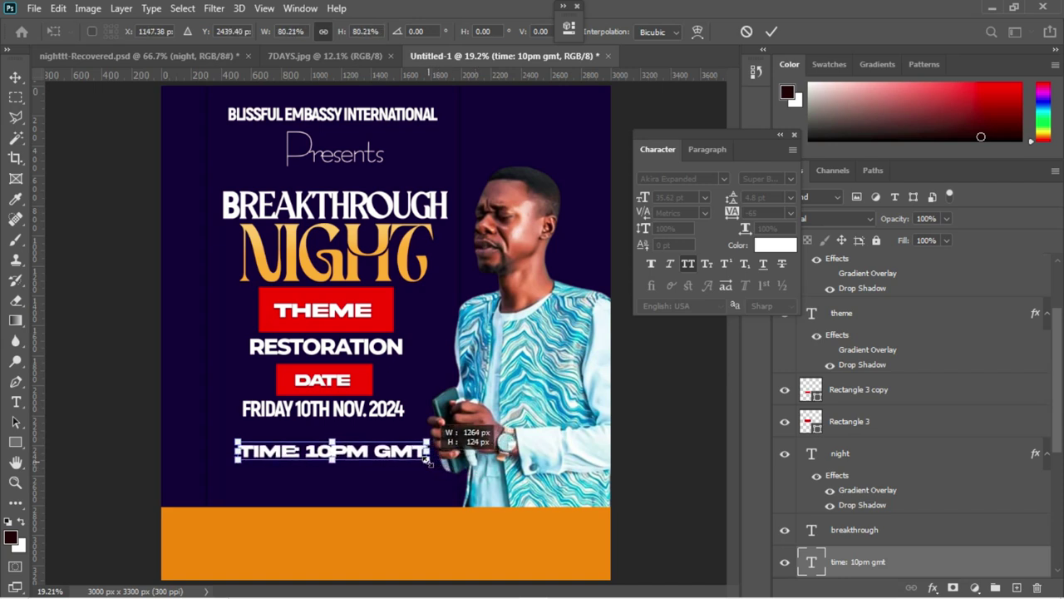
pyautogui.press('Return')
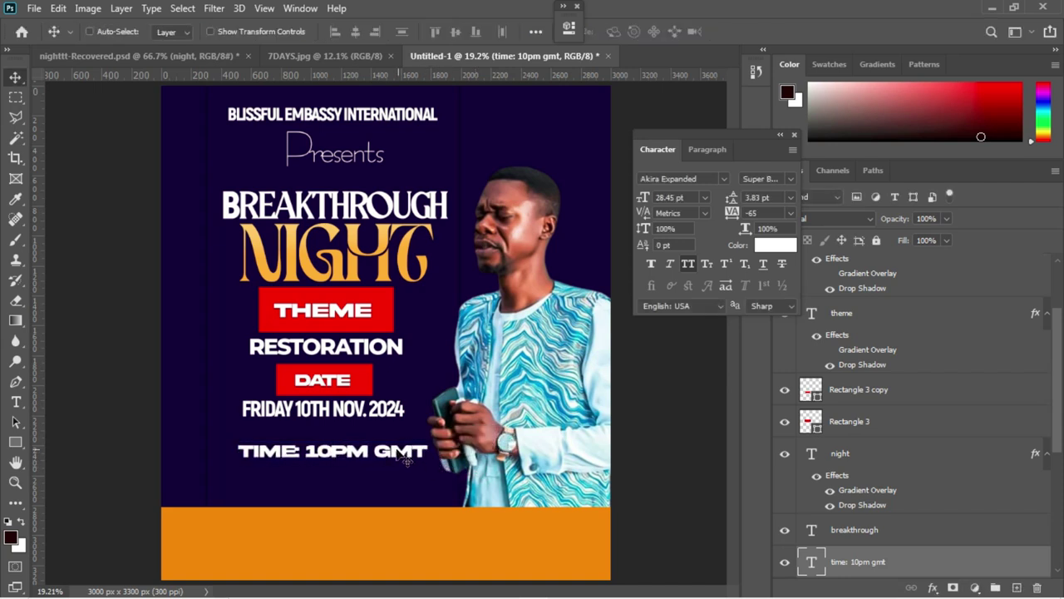
pyautogui.moveTo(391, 450); pyautogui.dragTo(385, 425)
pyautogui.hotkey('shift', 'Up')
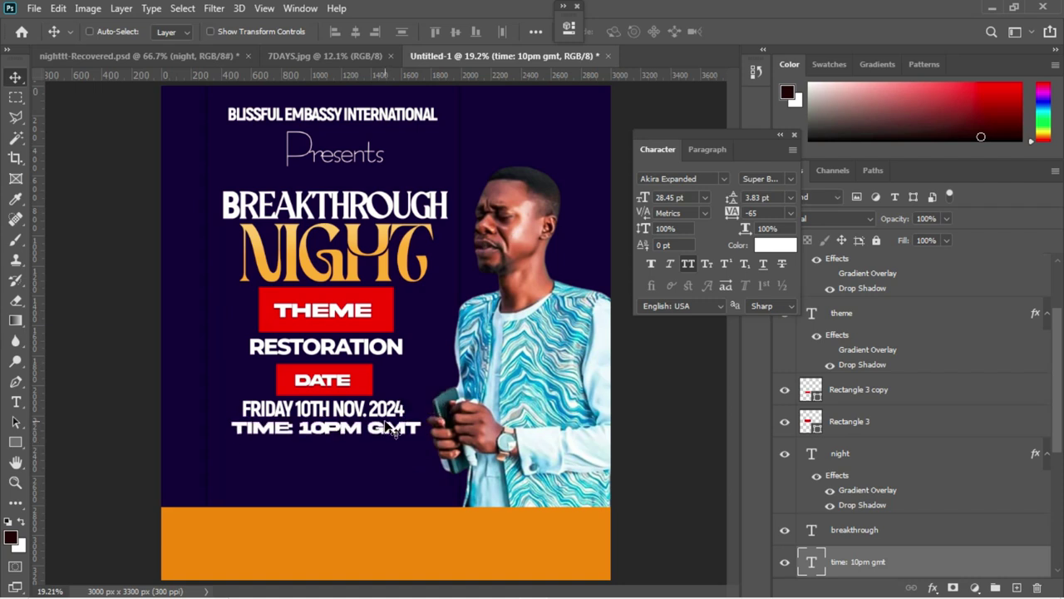
# - Recolor only the word "TIME:" with the orange e28e02 sampled from the footer
pyautogui.press('t')
pyautogui.click(293, 425)
pyautogui.moveTo(293, 425); pyautogui.dragTo(227, 427)
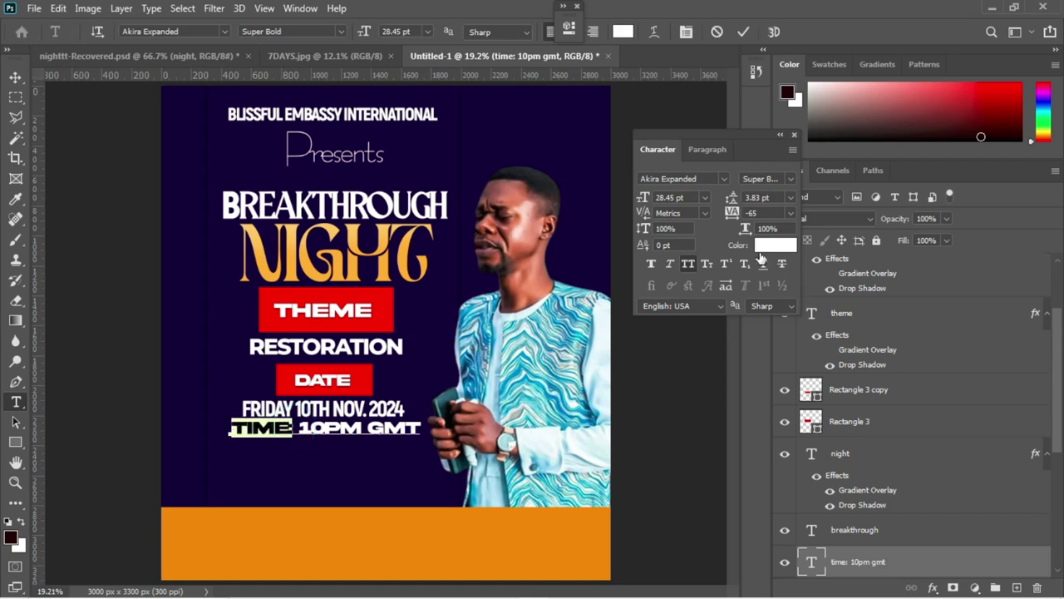
pyautogui.click(776, 246)
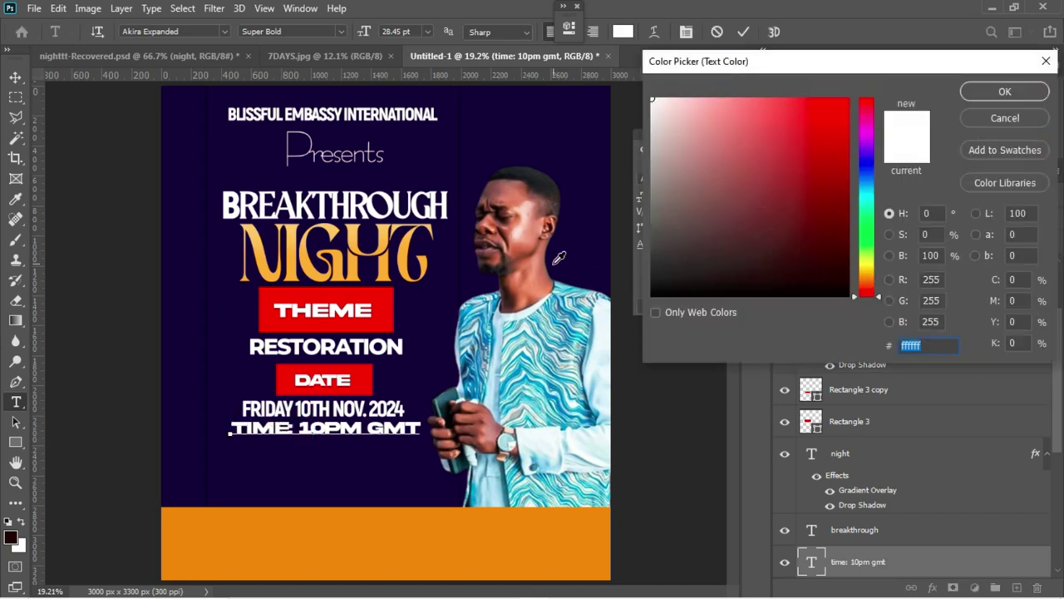
pyautogui.click(449, 549)
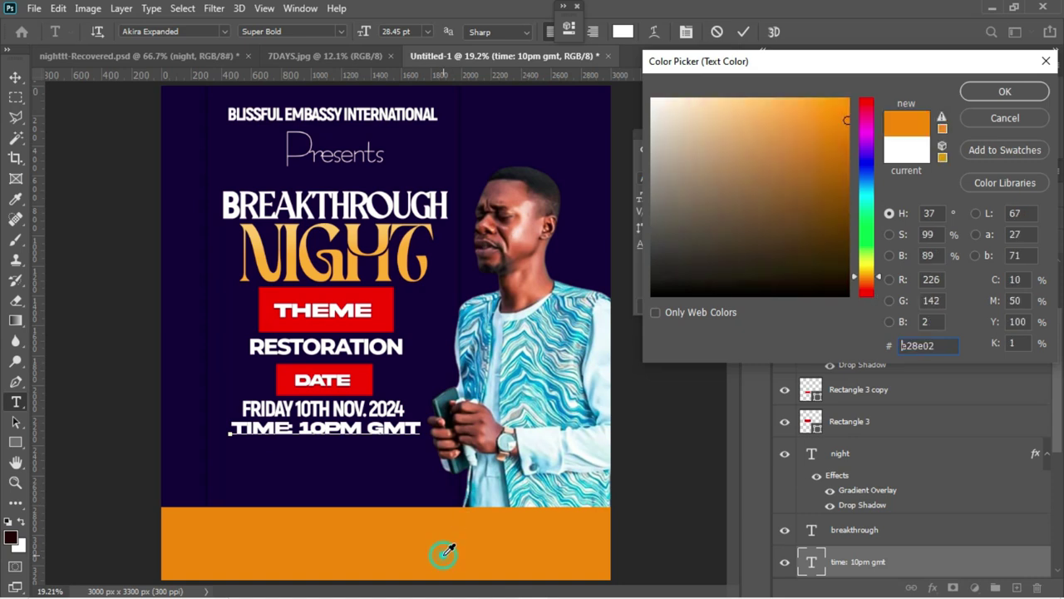
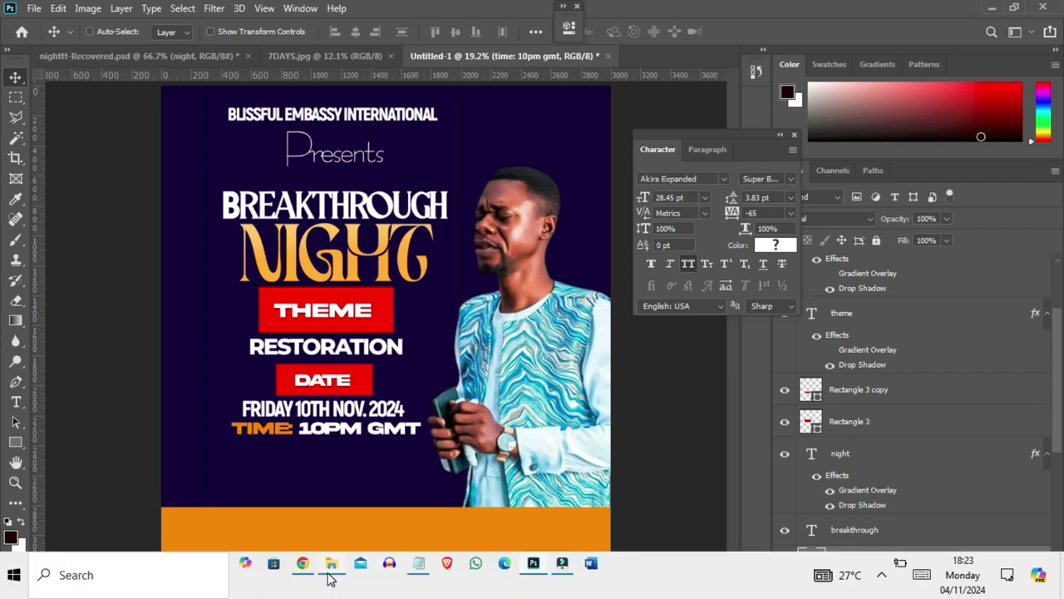
# - Place ICONS.jpg from the vd folder into the flyer and move it below the "TIME: 10PM GMT" line
pyautogui.moveTo(328, 572)
pyautogui.click(302, 498)
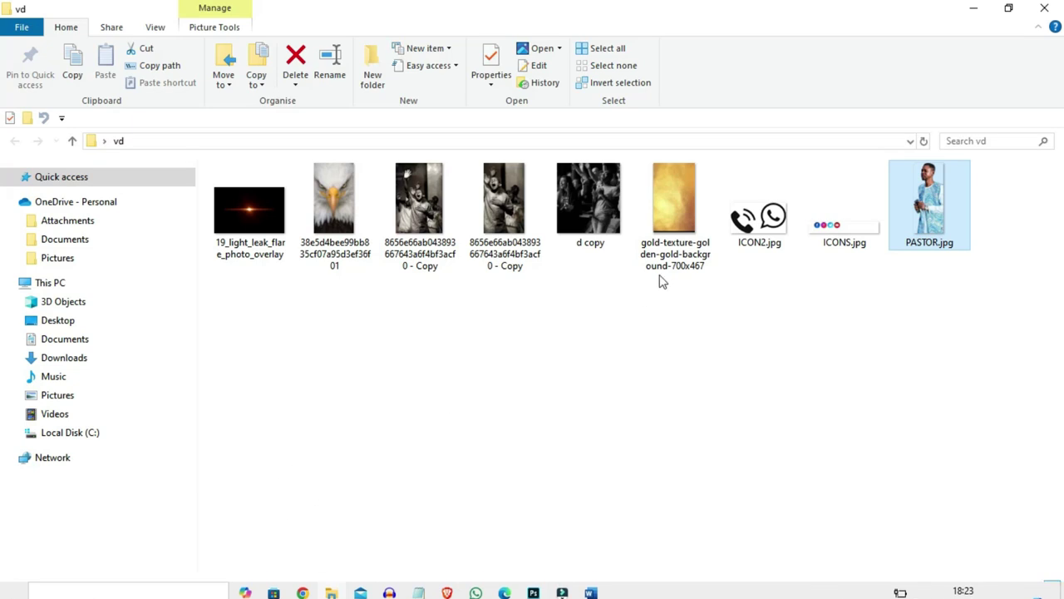
pyautogui.click(849, 225)
pyautogui.moveTo(848, 225)
pyautogui.mouseDown()
pyautogui.moveTo(640, 494)
pyautogui.moveTo(499, 573)
pyautogui.moveTo(539, 568)
pyautogui.moveTo(434, 465)
pyautogui.moveTo(349, 483)
pyautogui.mouseUp()
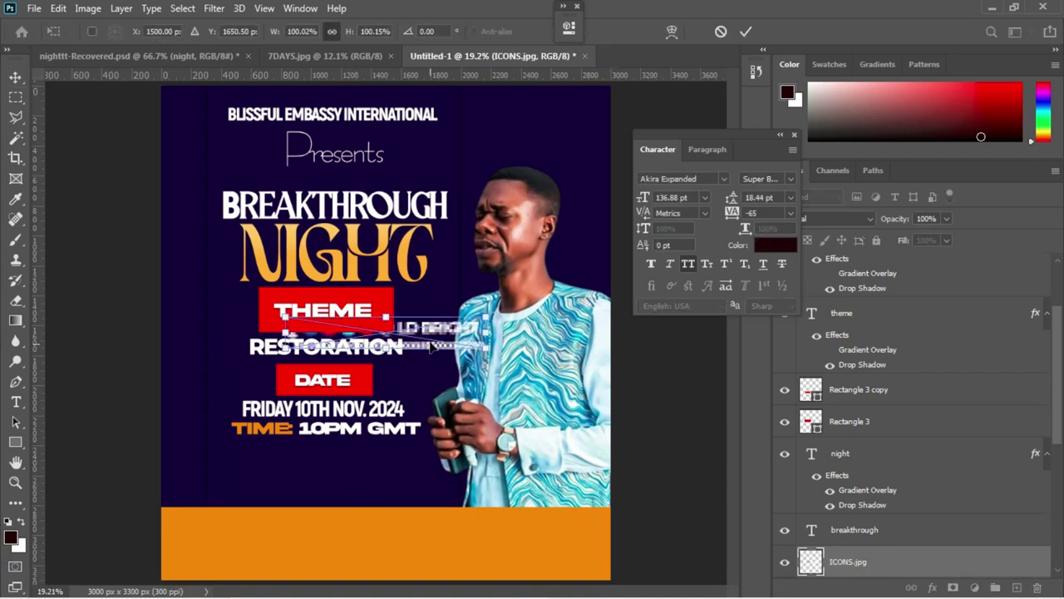
pyautogui.press('Return')
pyautogui.moveTo(415, 338); pyautogui.dragTo(396, 462)
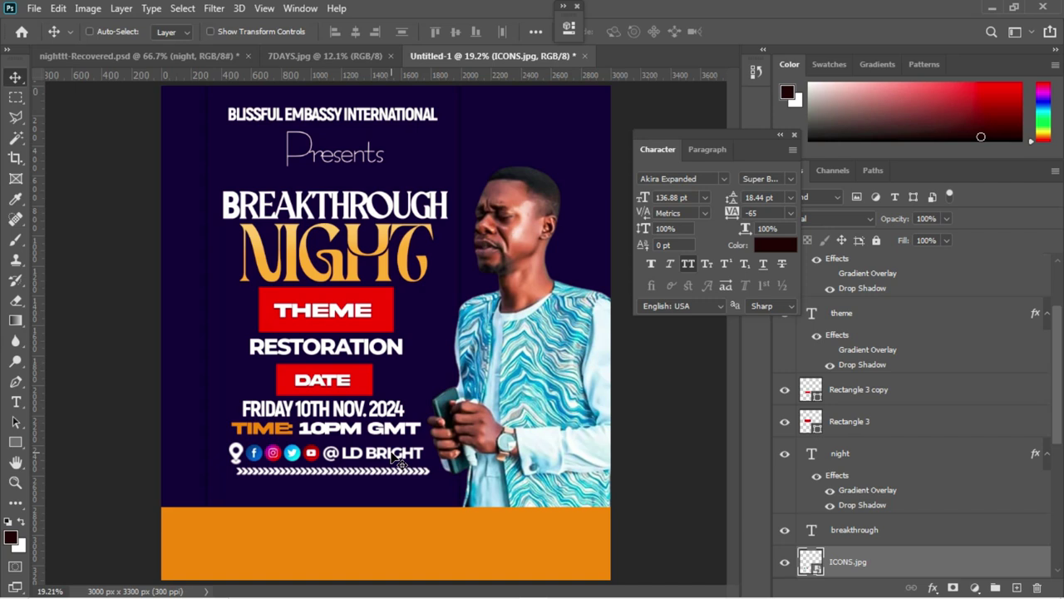
# - Scale the social icons graphic to about 98.49% and nudge it slightly right and up beneath the time line
pyautogui.hotkey('ctrl', 't')
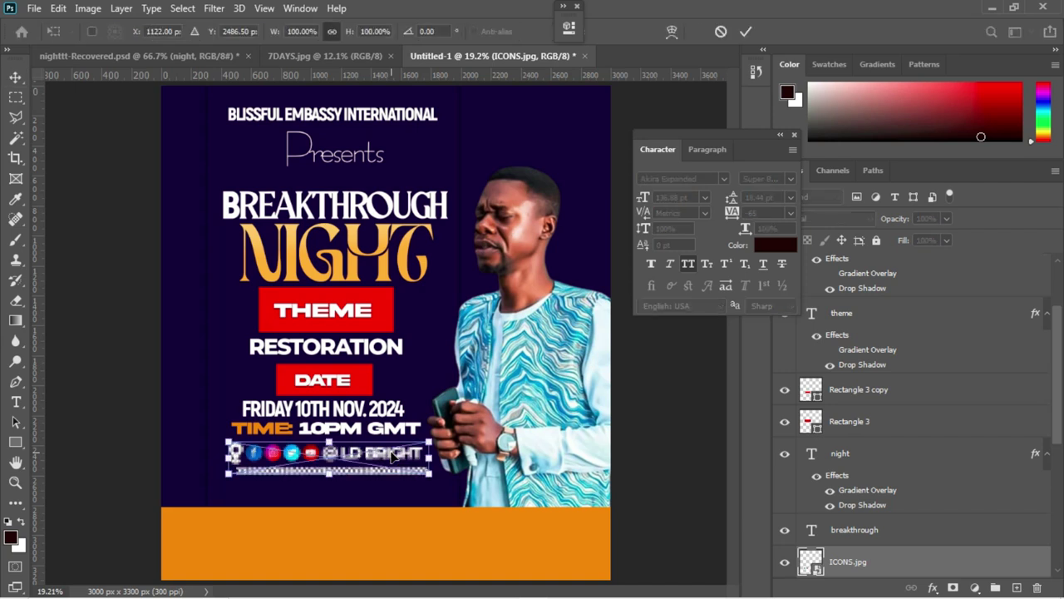
pyautogui.click(433, 479)
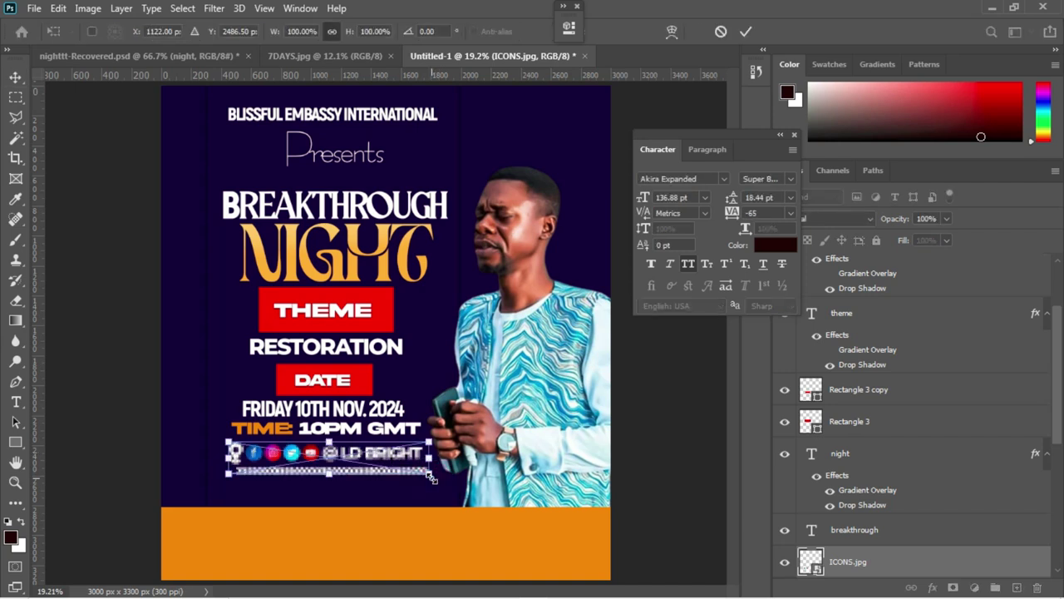
pyautogui.press('Return')
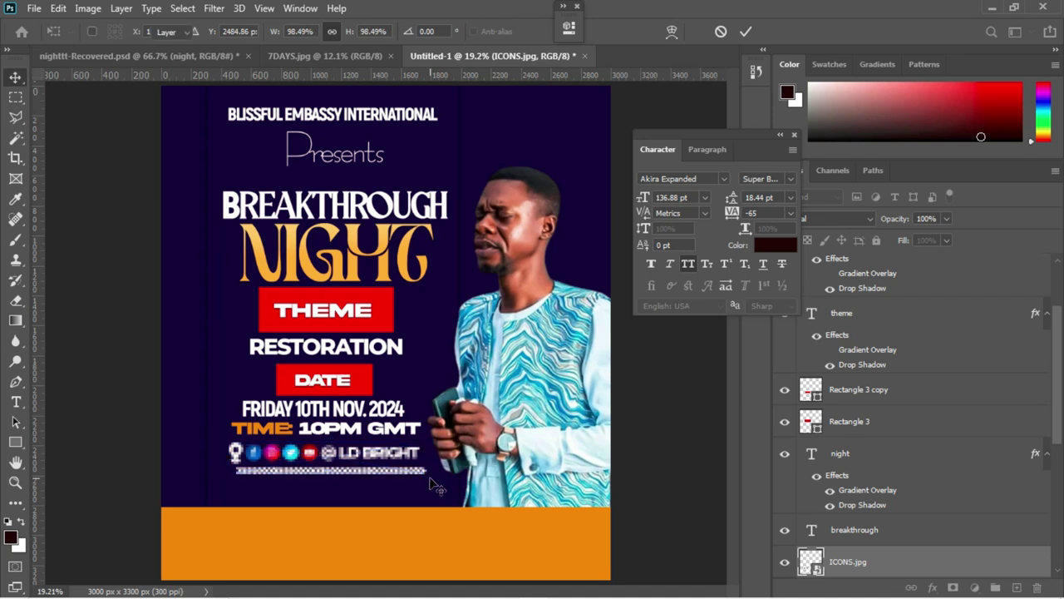
pyautogui.hotkey('shift', 'Right')
pyautogui.hotkey('shift', 'Right')
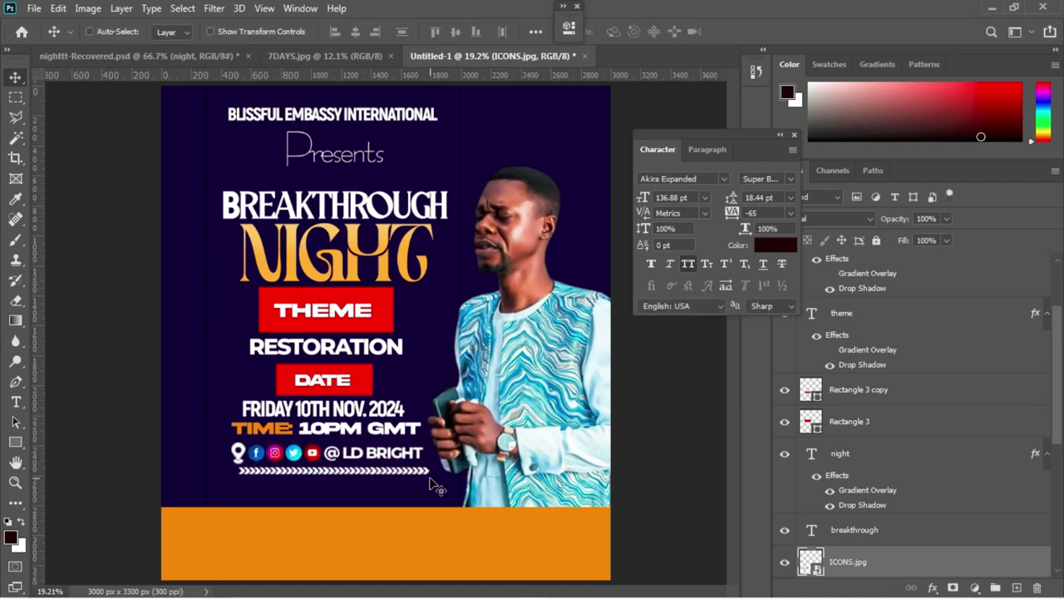
pyautogui.press('Right')
pyautogui.press('Right')
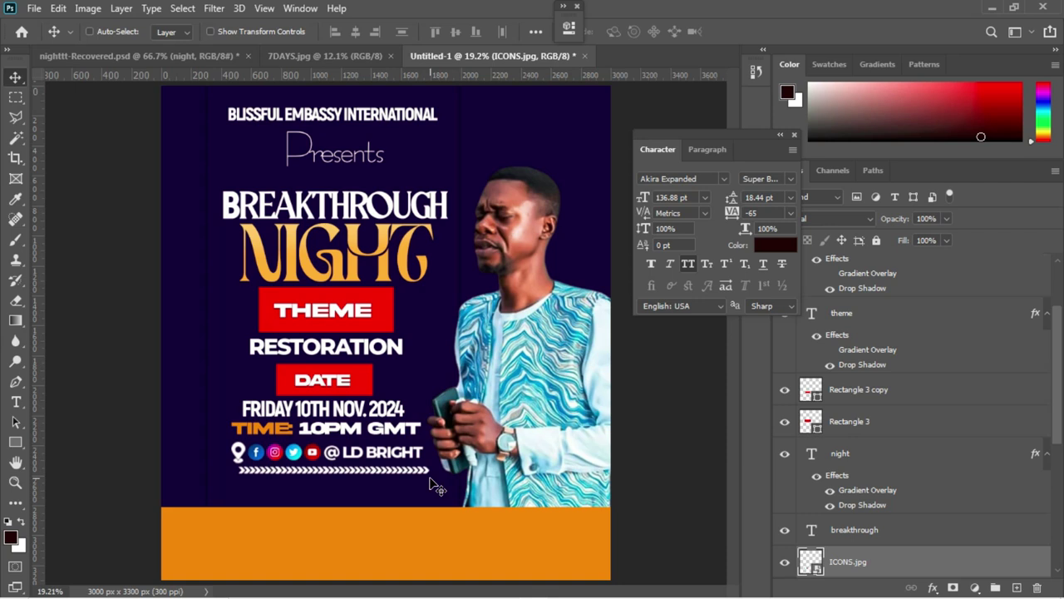
pyautogui.press('Up')
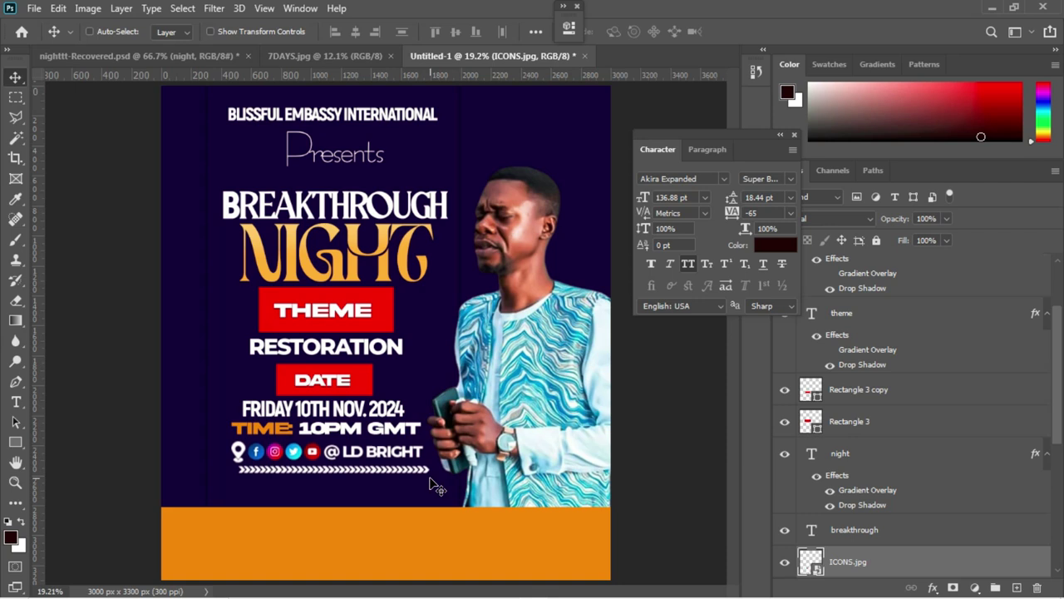
pyautogui.press('Up')
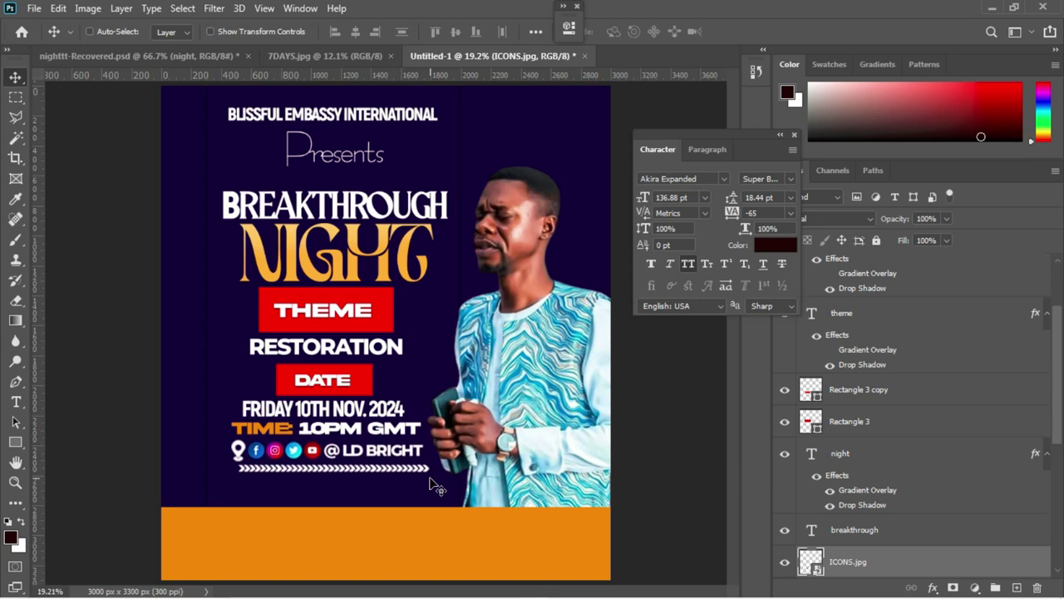
# - Switch to the Notepad notes and copy the line with the pastor's name
pyautogui.moveTo(445, 596)
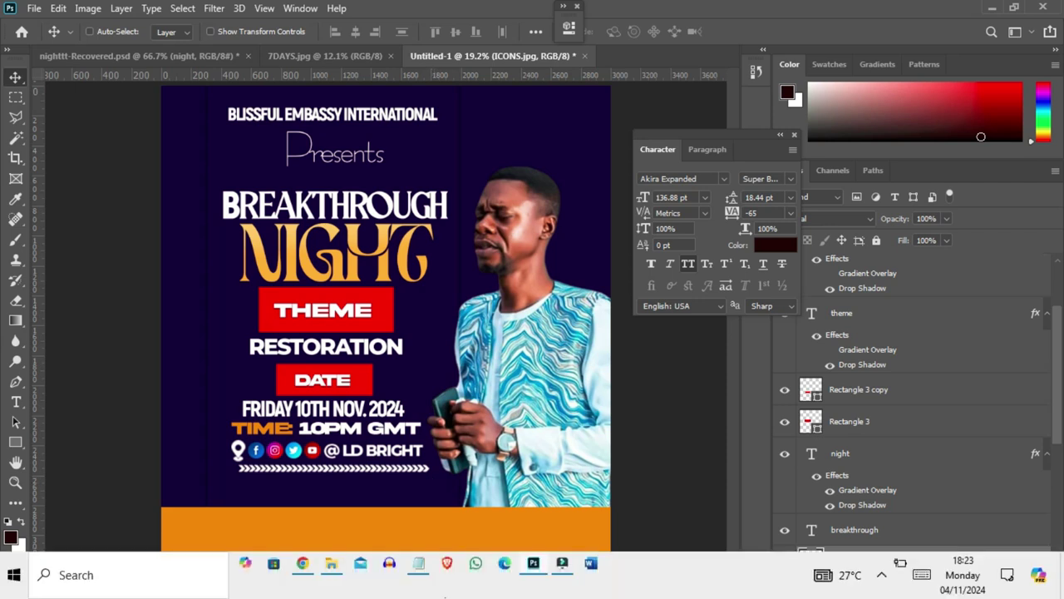
pyautogui.moveTo(420, 575)
pyautogui.click(391, 506)
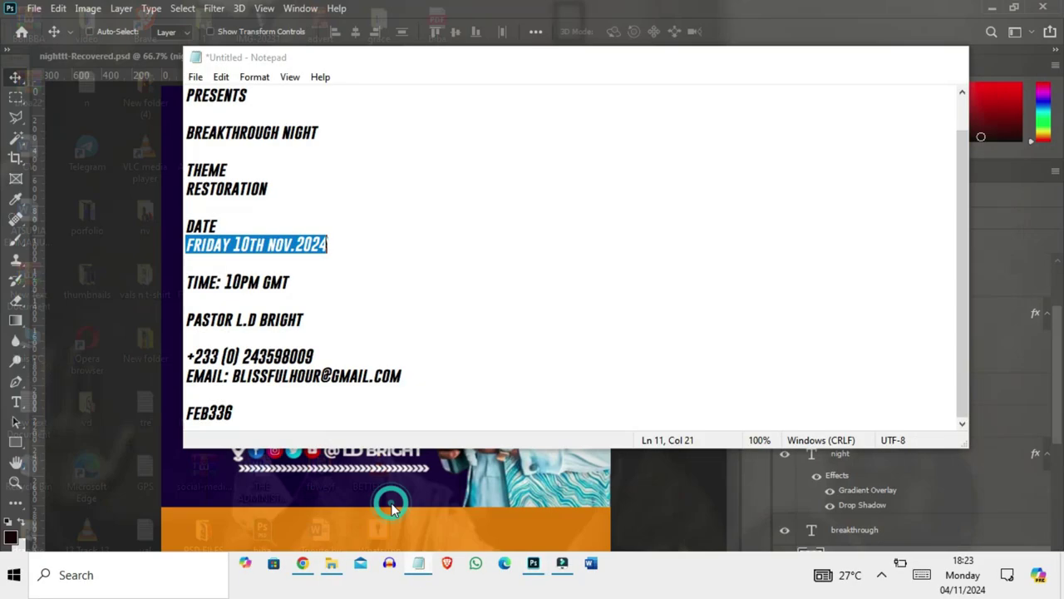
pyautogui.moveTo(305, 320); pyautogui.dragTo(187, 301)
pyautogui.hotkey('ctrl', 'c')
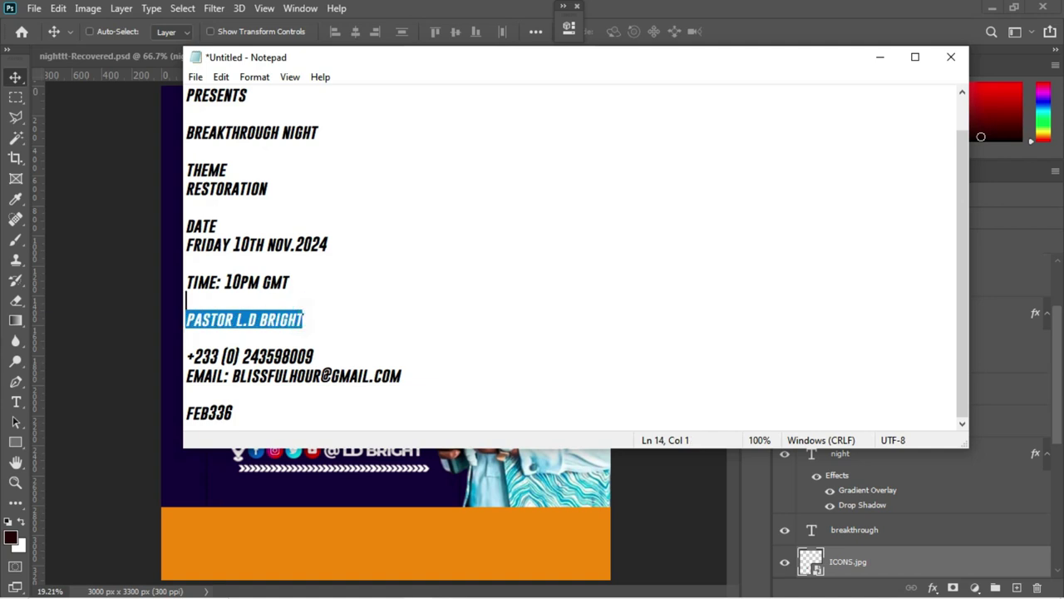
# - Return to the Photoshop flyer, duplicate the RESTORATION text and place the copy below the arrow line under the social icons
pyautogui.click(171, 300)
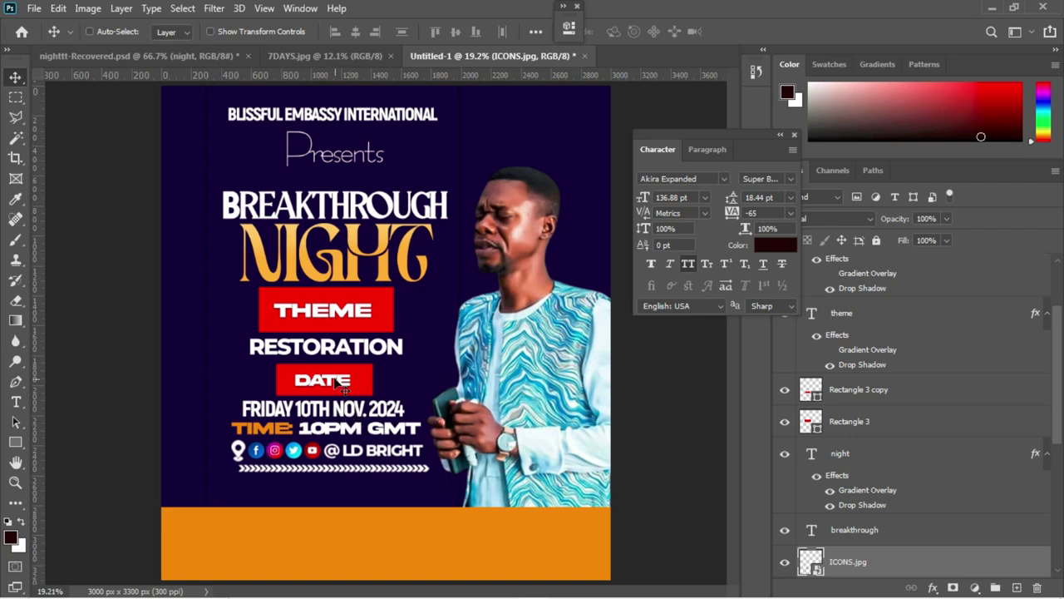
pyautogui.rightClick(331, 349)
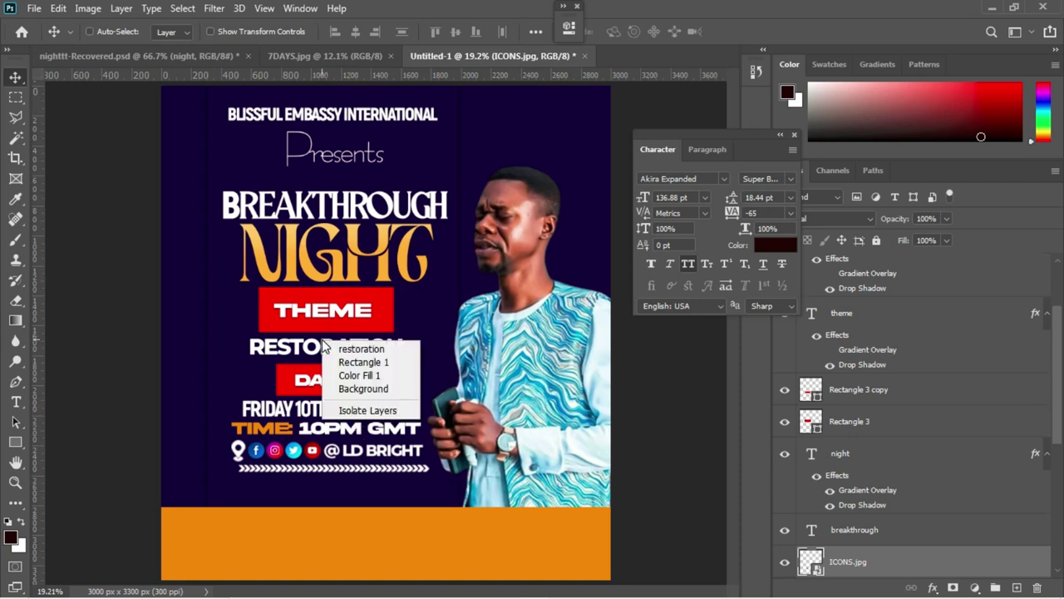
pyautogui.click(336, 353)
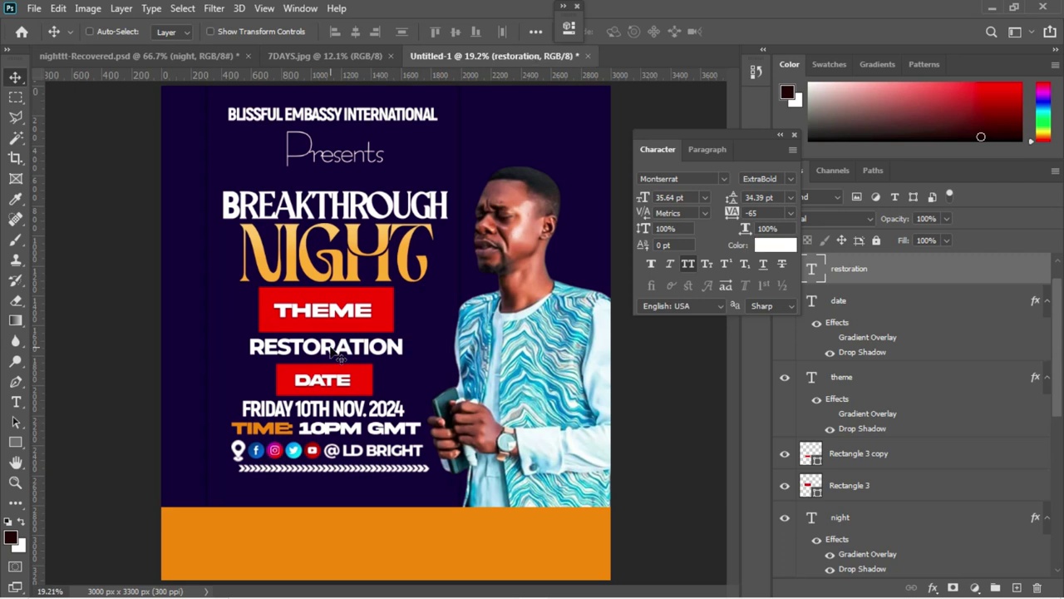
pyautogui.hotkey('ctrl', 'j')
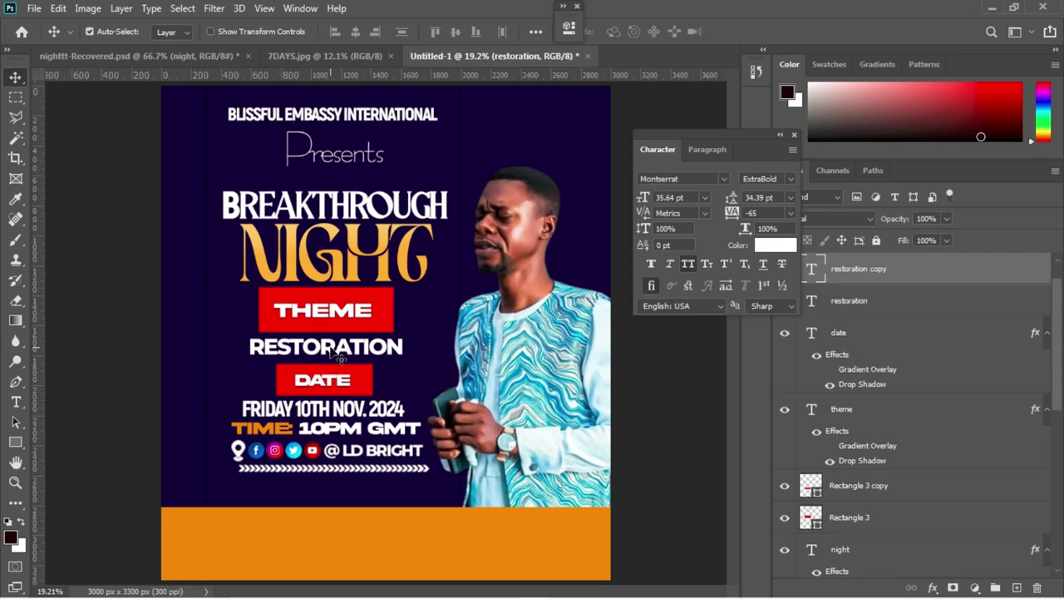
pyautogui.moveTo(328, 346); pyautogui.dragTo(342, 495)
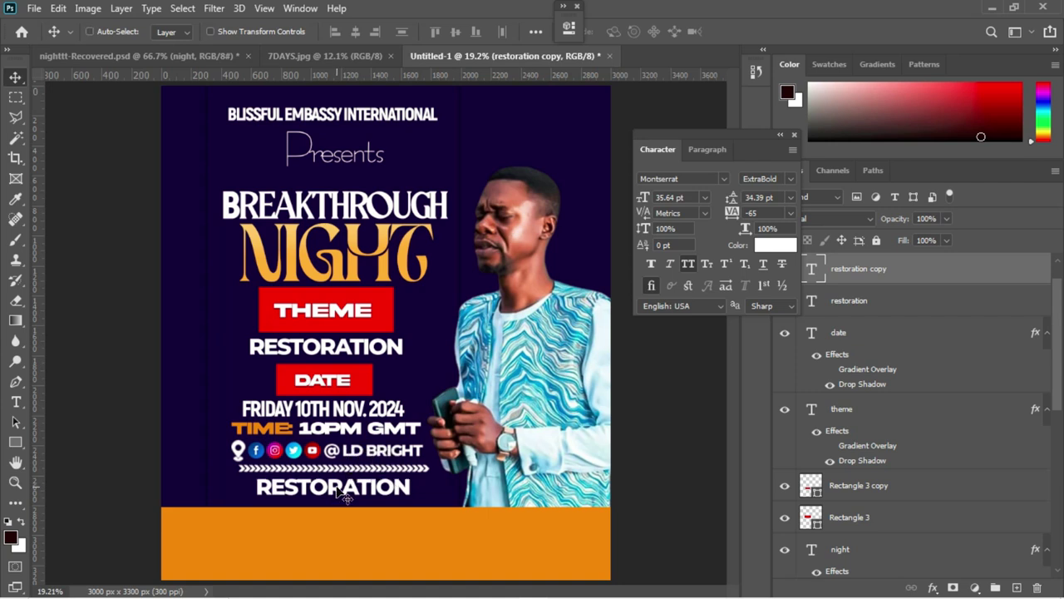
# - Replace the duplicated RESTORATION text with the copied pastor's name and position it between the arrow line and the orange footer
pyautogui.press('t')
pyautogui.click(339, 486)
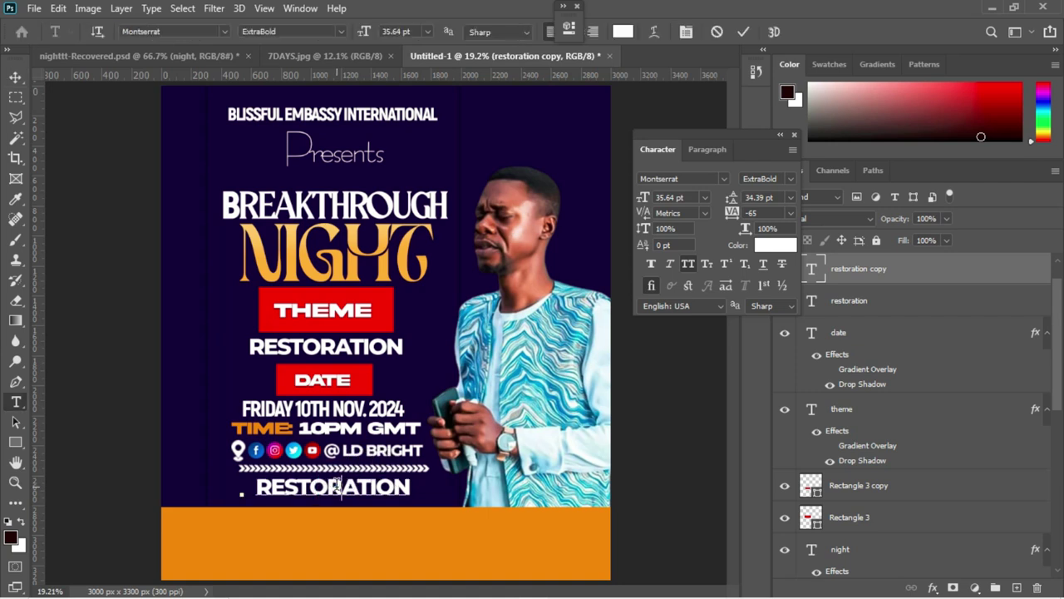
pyautogui.doubleClick(337, 485)
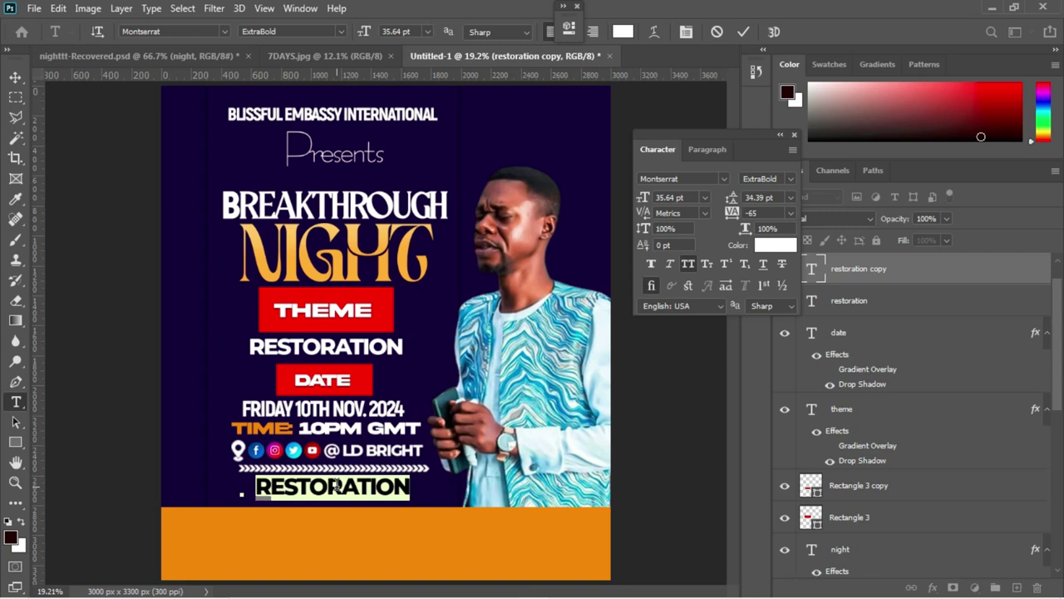
pyautogui.hotkey('ctrl', 'v')
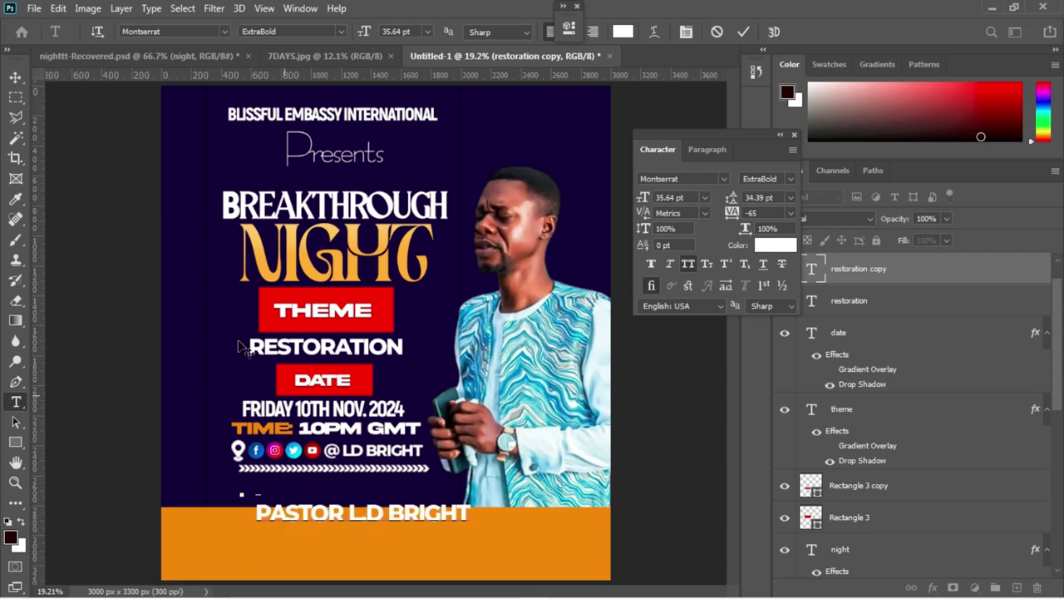
pyautogui.click(15, 76)
pyautogui.moveTo(410, 512); pyautogui.dragTo(383, 478)
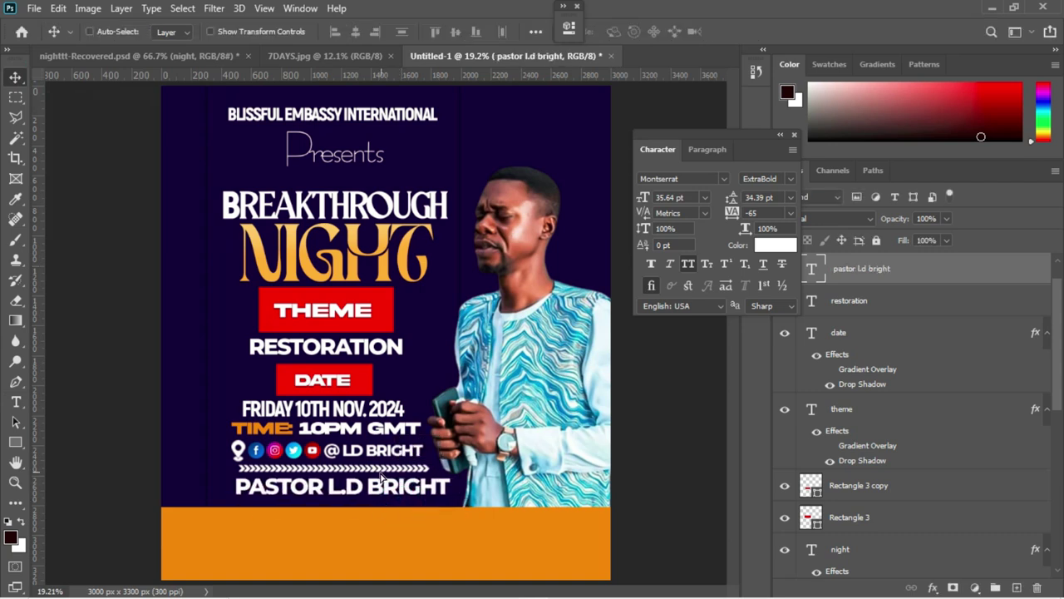
# - Scale the pastor's name down to about 30.73 pt so it fits the width of the arrow line
pyautogui.hotkey('ctrl', 't')
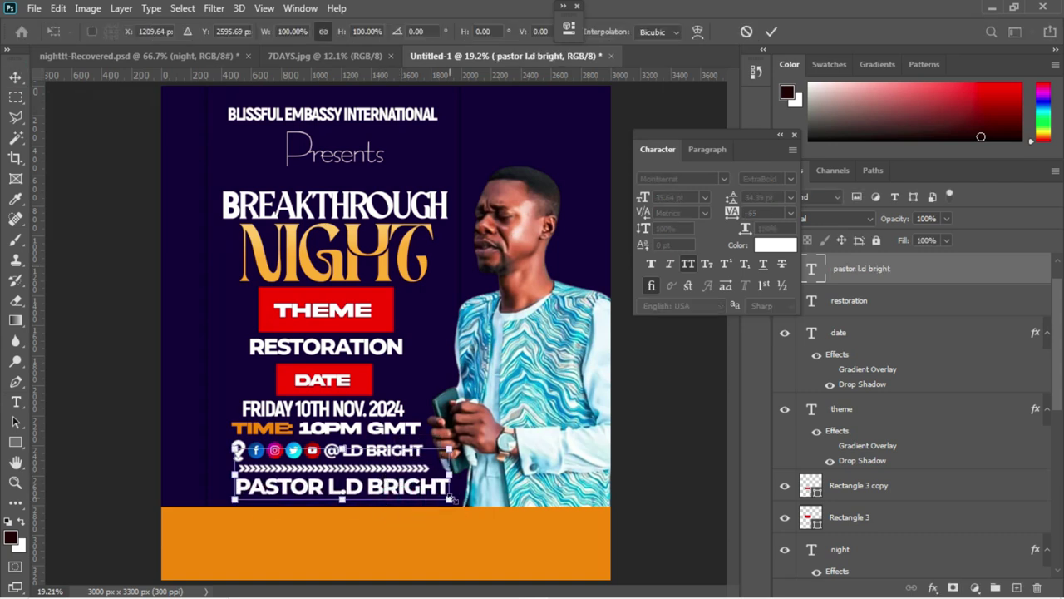
pyautogui.moveTo(452, 503); pyautogui.dragTo(399, 490)
pyautogui.press('Return')
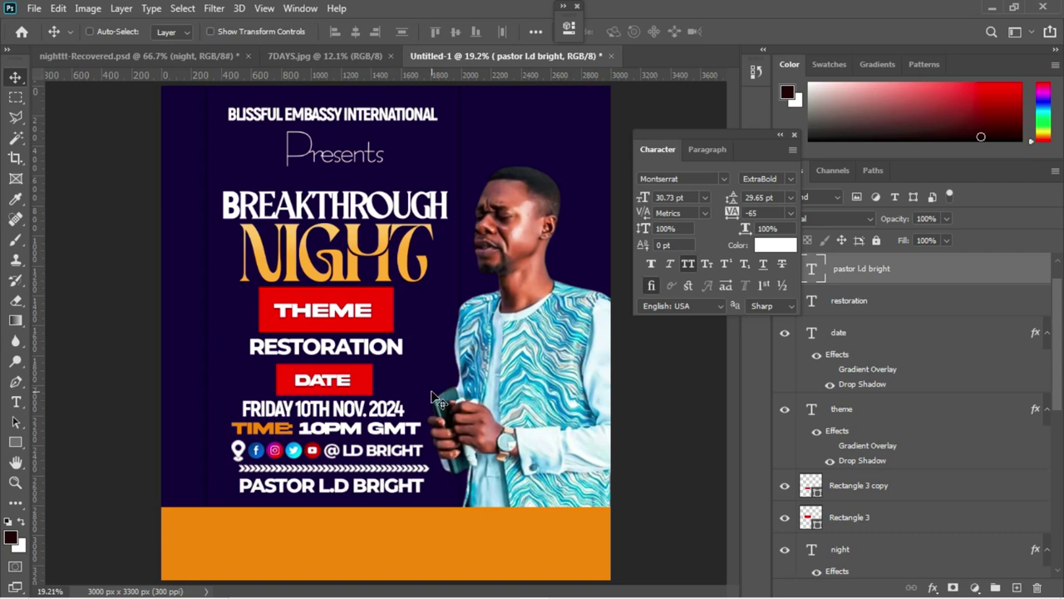
# - Place ICON2.jpg from the vd folder, move it onto the orange footer and raise its layer above the "presents" layer
pyautogui.moveTo(407, 592)
pyautogui.moveTo(336, 565)
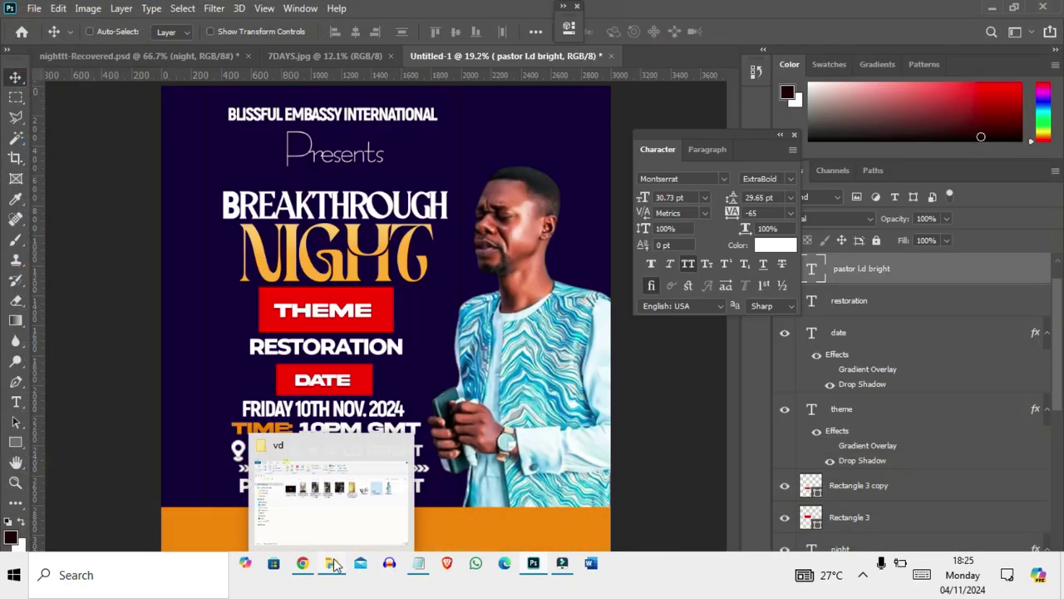
pyautogui.click(316, 494)
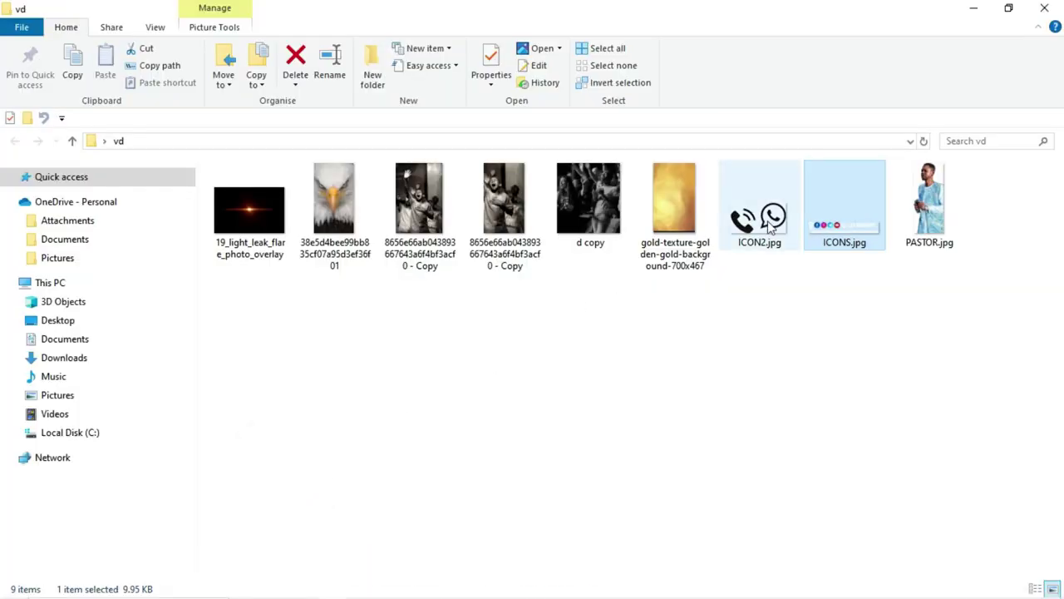
pyautogui.moveTo(774, 226); pyautogui.dragTo(386, 321)
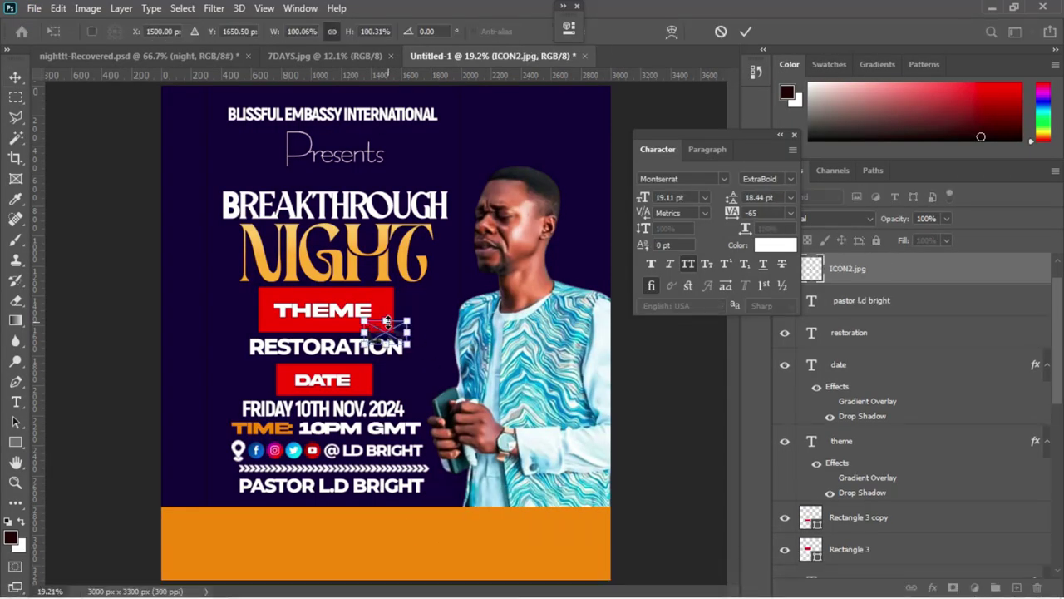
pyautogui.press('Return')
pyautogui.moveTo(391, 327); pyautogui.dragTo(239, 532)
pyautogui.moveTo(896, 275); pyautogui.dragTo(841, 262)
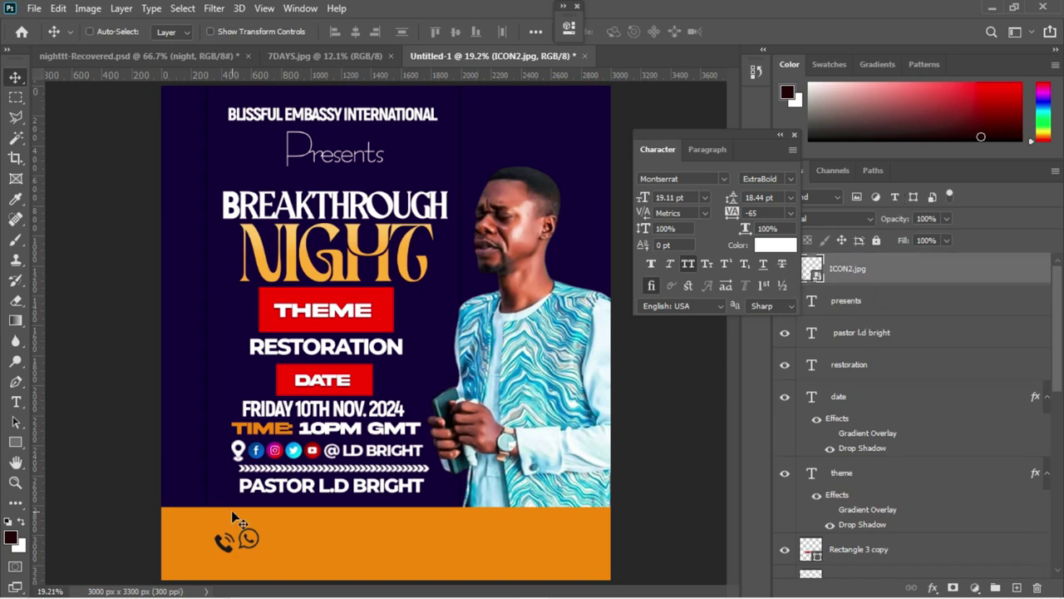
# - Scale the phone and WhatsApp icons to about 110.45% and nudge them slightly left in the orange footer
pyautogui.hotkey('ctrl', 't')
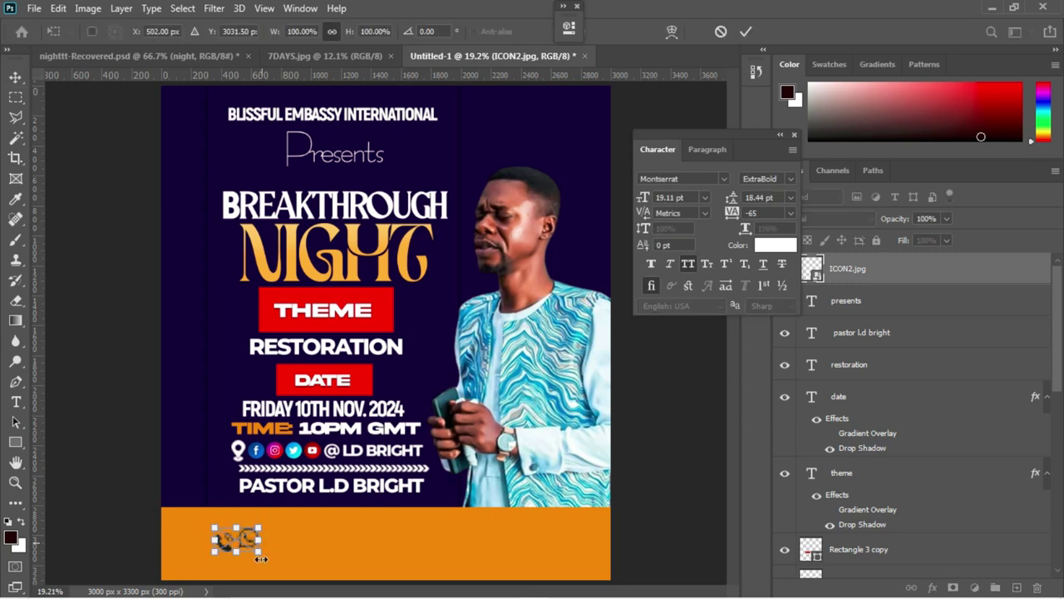
pyautogui.moveTo(260, 549); pyautogui.dragTo(265, 555)
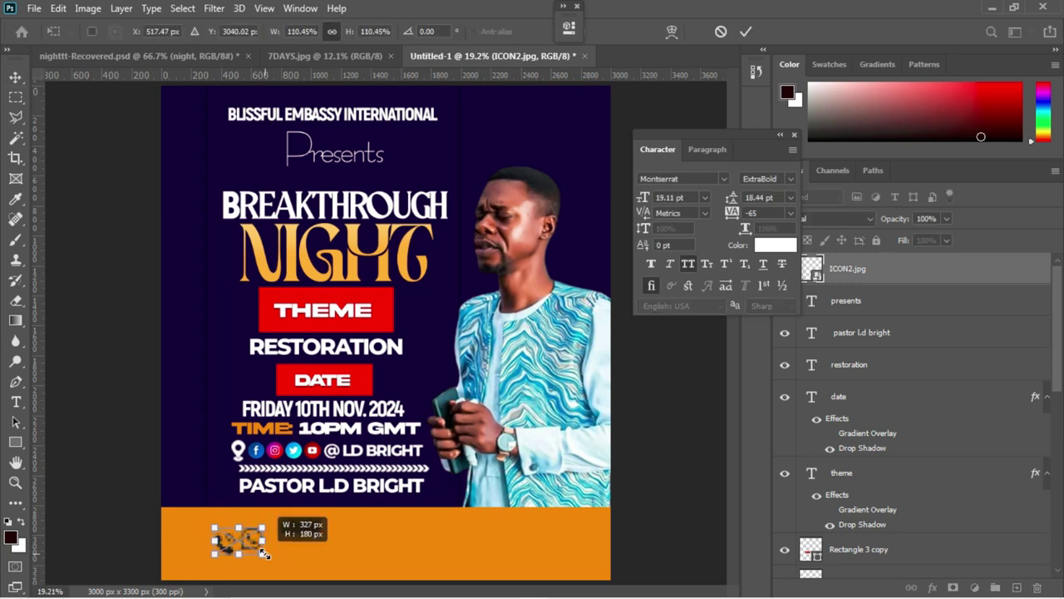
pyautogui.press('Return')
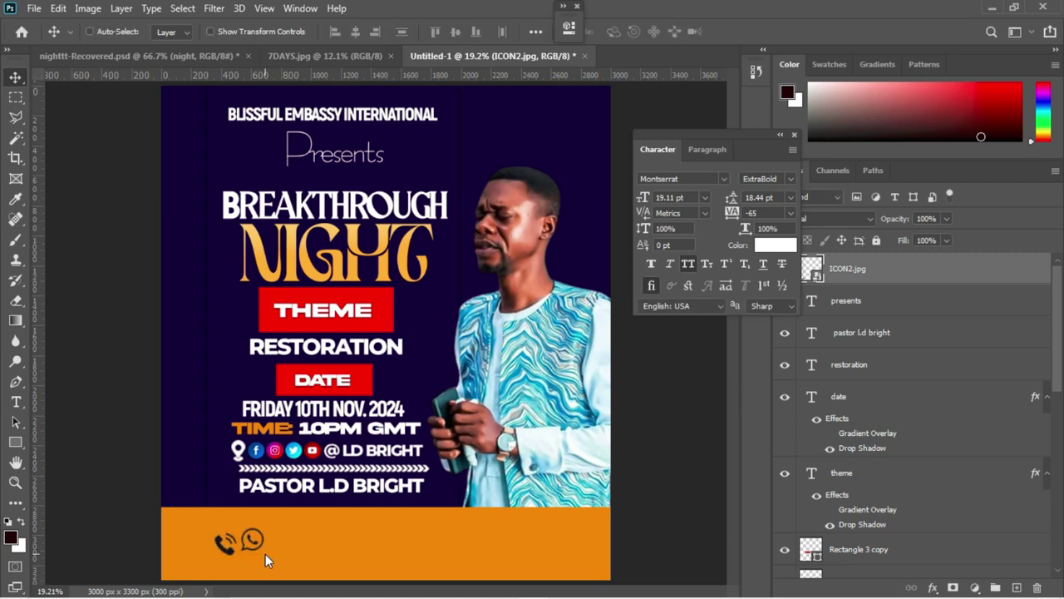
pyautogui.moveTo(252, 546); pyautogui.dragTo(244, 552)
# - Switch to the Notepad notes, copy the phone number line and return to the Photoshop flyer
pyautogui.moveTo(421, 570)
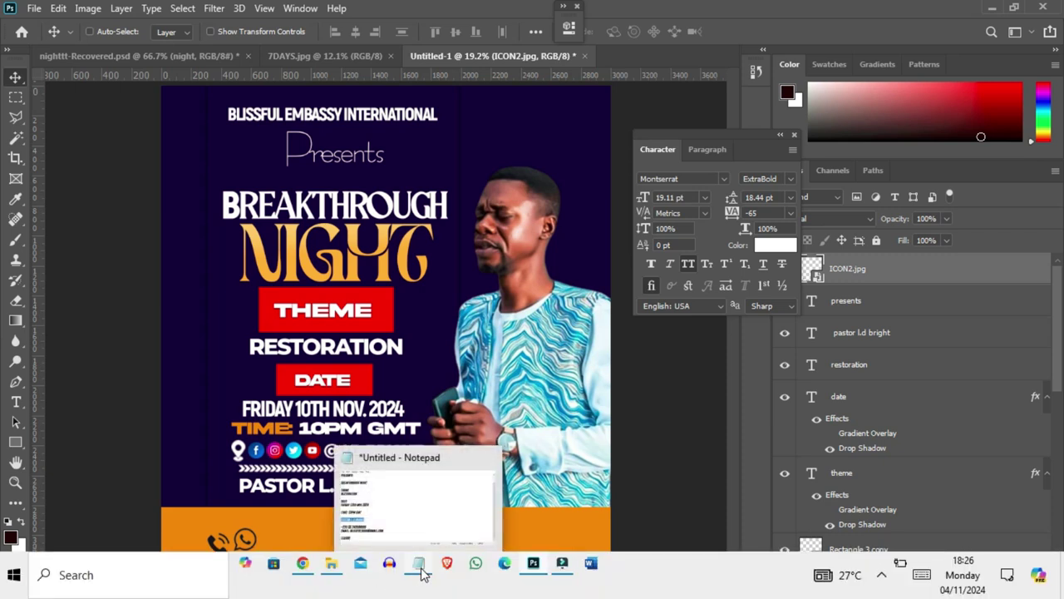
pyautogui.click(407, 512)
pyautogui.moveTo(315, 355); pyautogui.dragTo(185, 356)
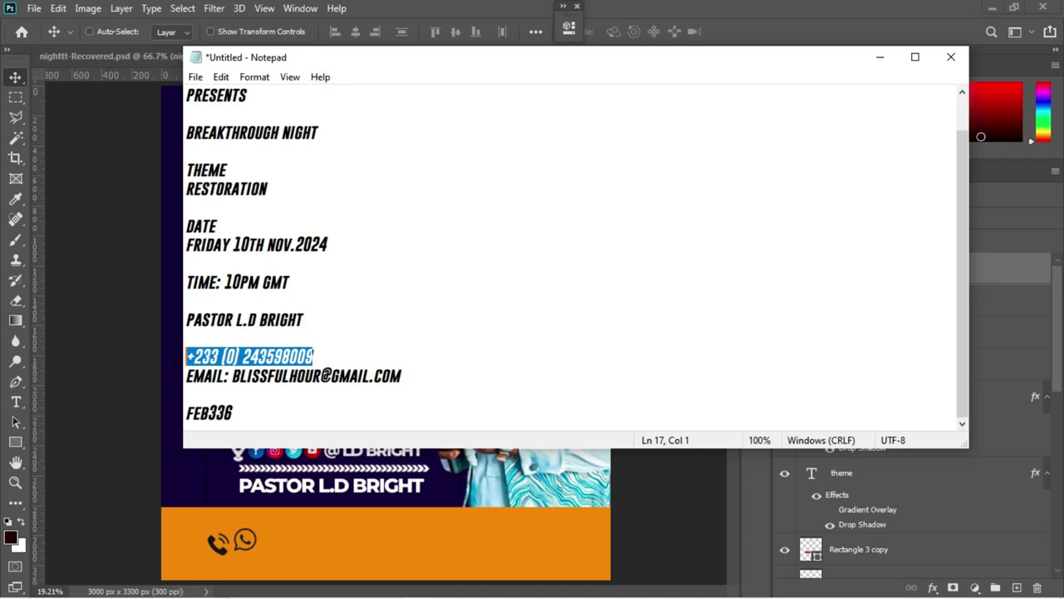
pyautogui.click(186, 376)
pyautogui.hotkey('shift', 'Up')
pyautogui.hotkey('ctrl', 'c')
pyautogui.click(160, 355)
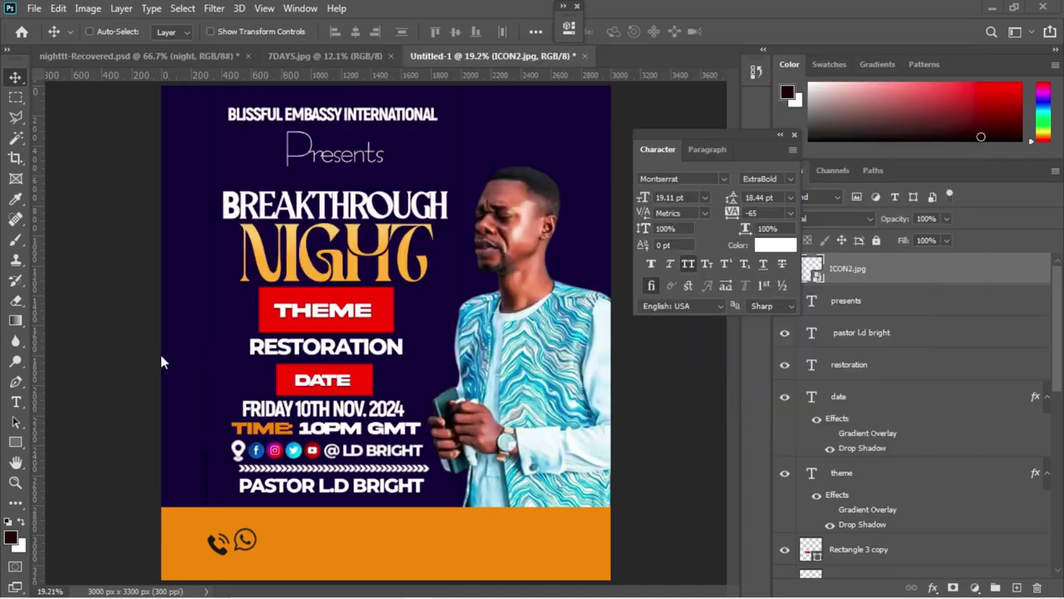
# - Add a text line in the orange footer beside the contact icons containing the copied phone number
pyautogui.press('t')
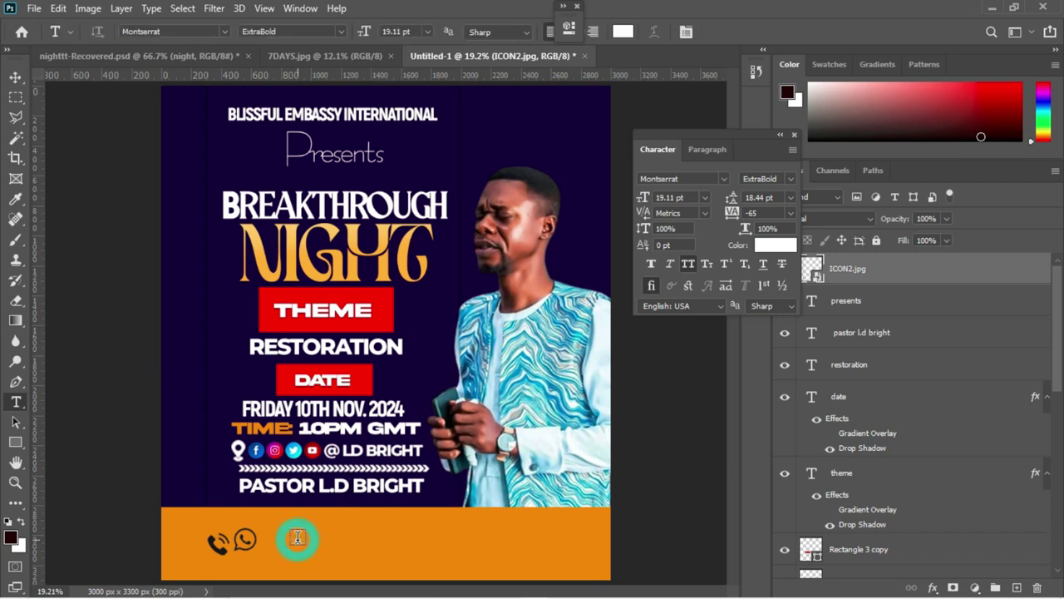
pyautogui.click(298, 538)
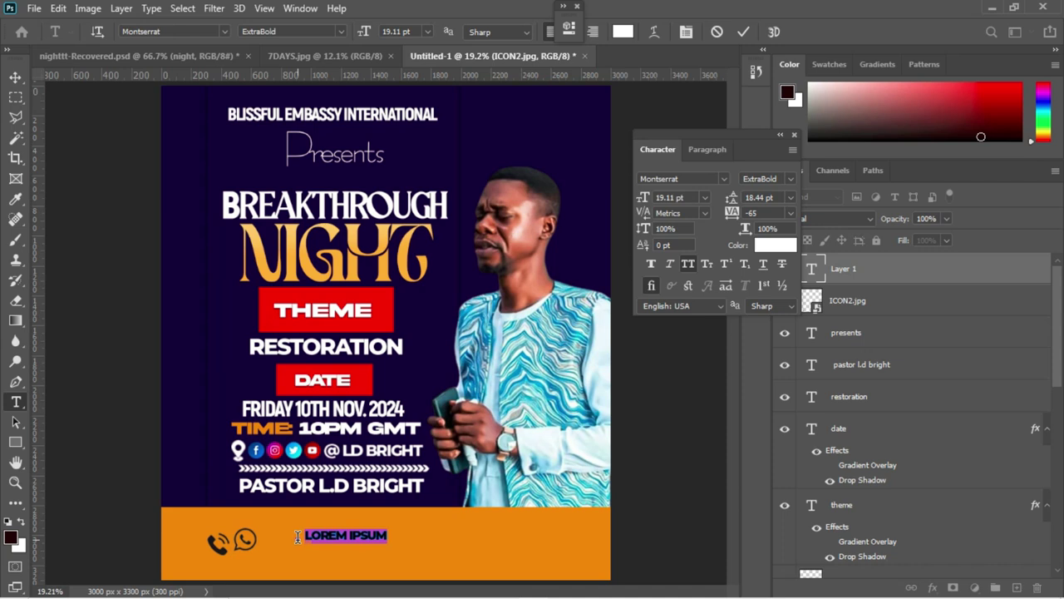
pyautogui.hotkey('ctrl', 'v')
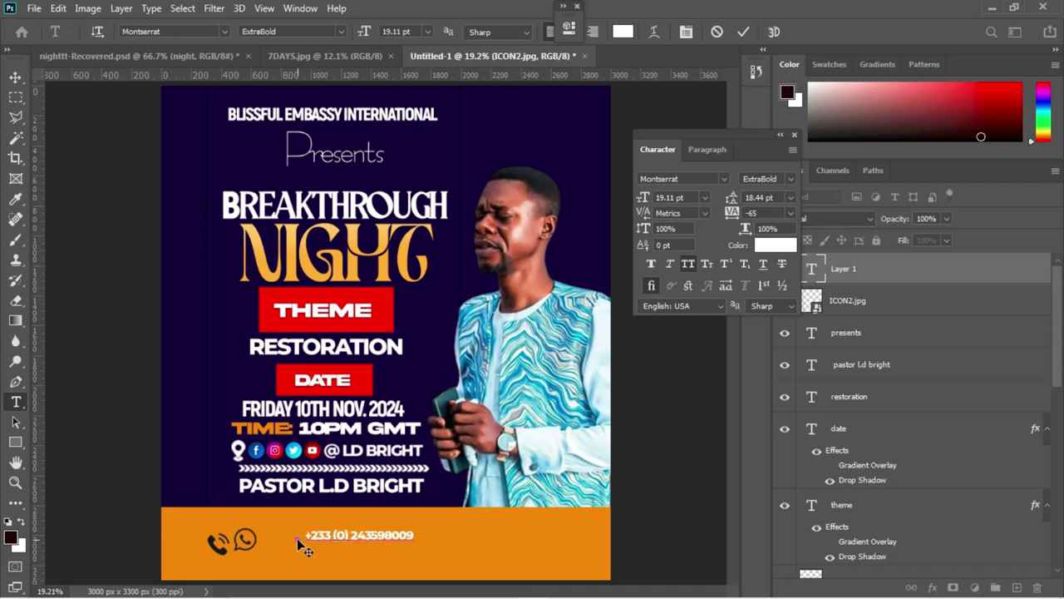
# - Format the phone number in Akira Expanded Super Bold with the dark blue 0e003b sampled from the flyer background
pyautogui.hotkey('ctrl', 'a')
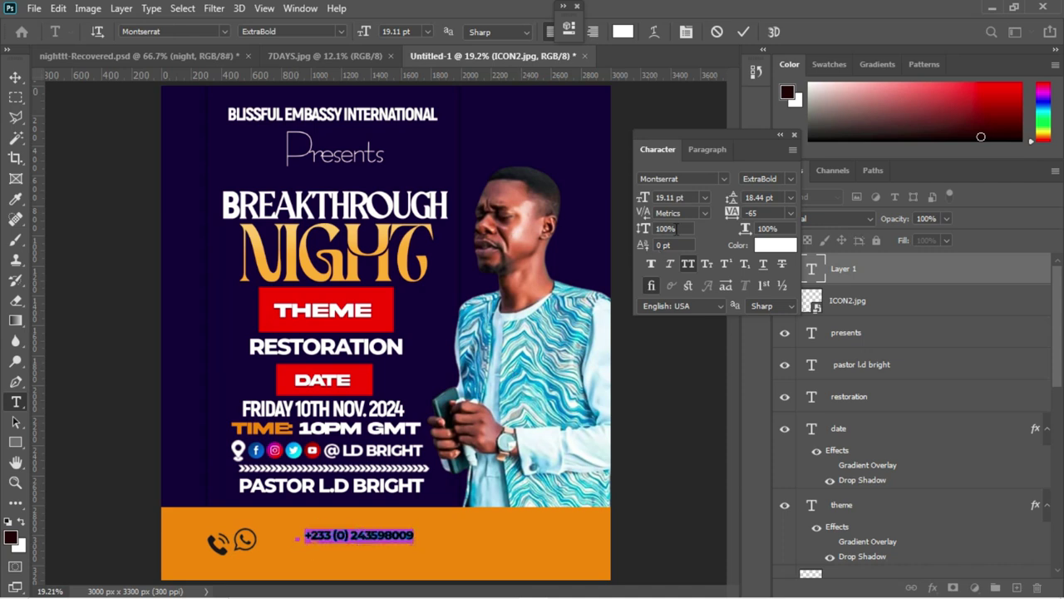
pyautogui.click(724, 178)
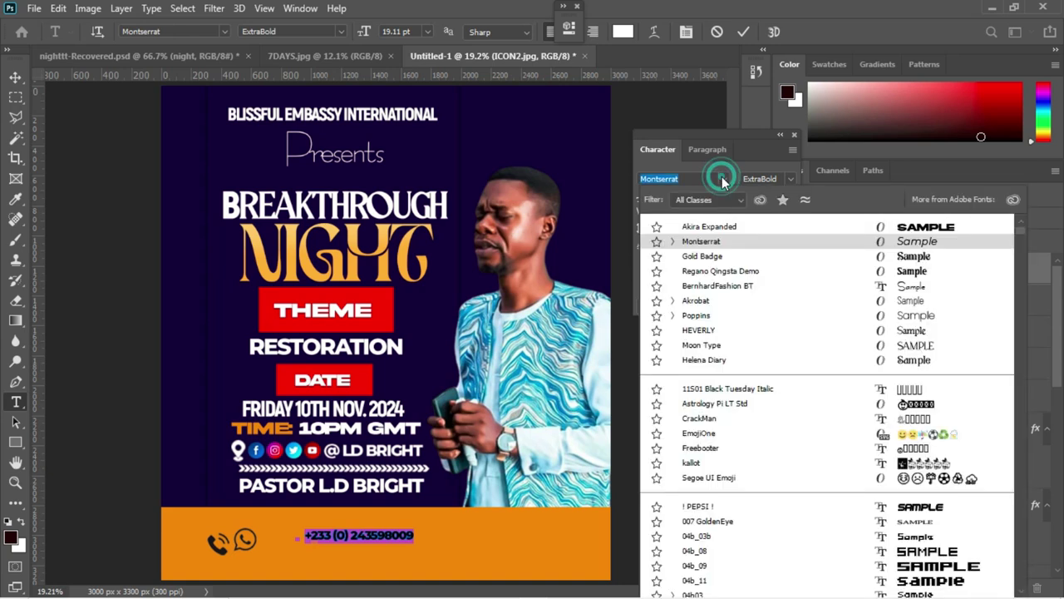
pyautogui.click(712, 227)
pyautogui.click(780, 247)
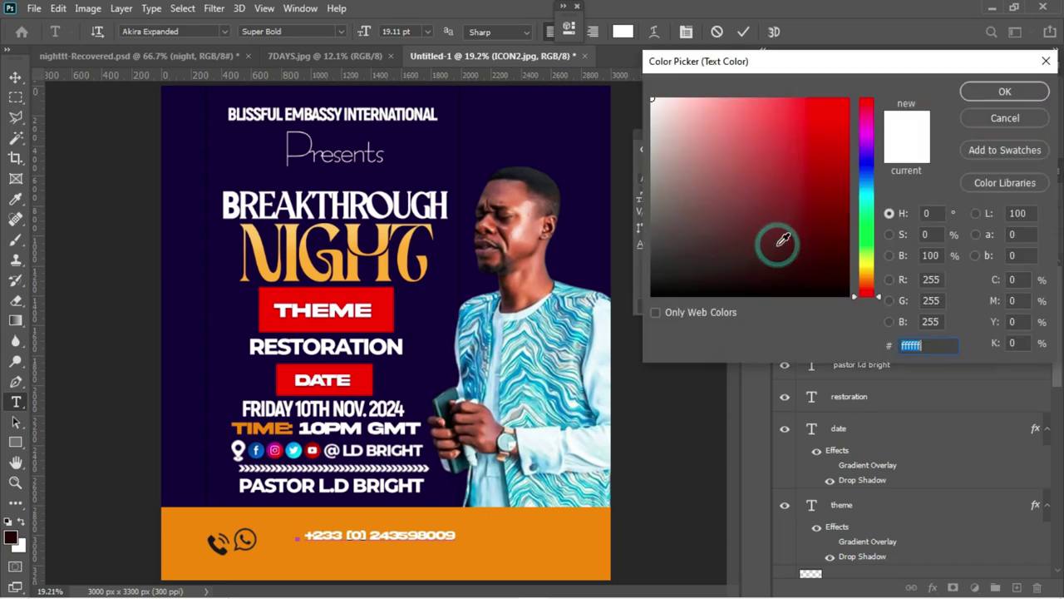
pyautogui.click(199, 435)
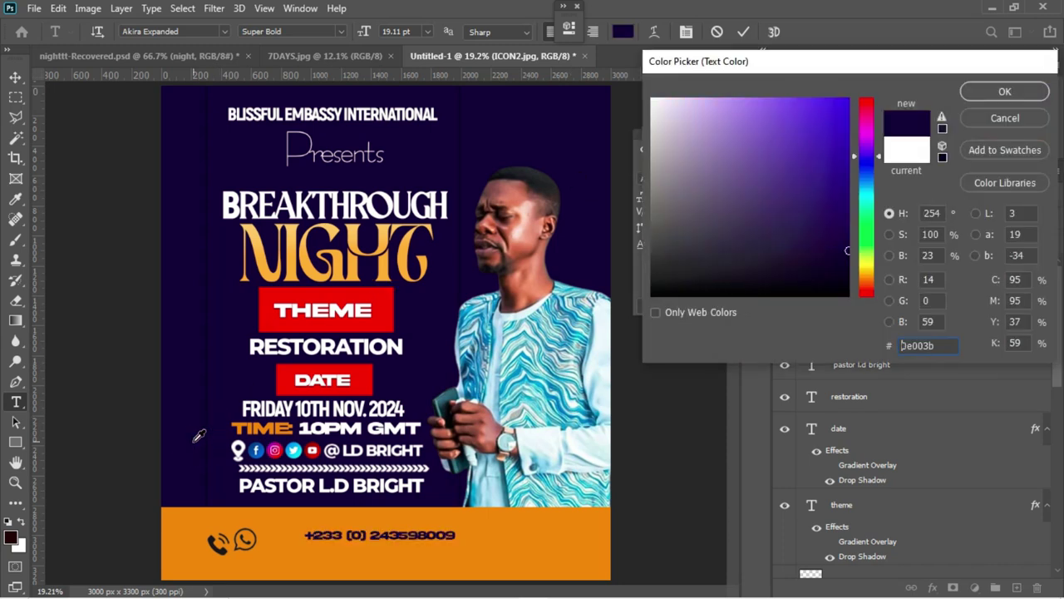
pyautogui.press('Return')
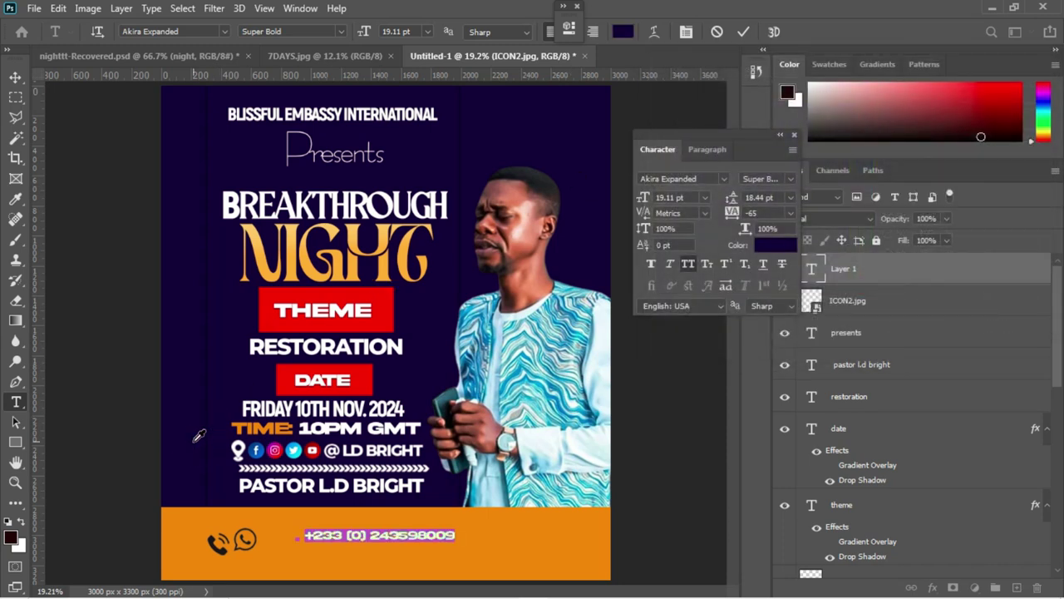
pyautogui.click(744, 31)
# - Scale the footer phone number text proportionally to 162%
pyautogui.click(16, 79)
pyautogui.click(16, 78)
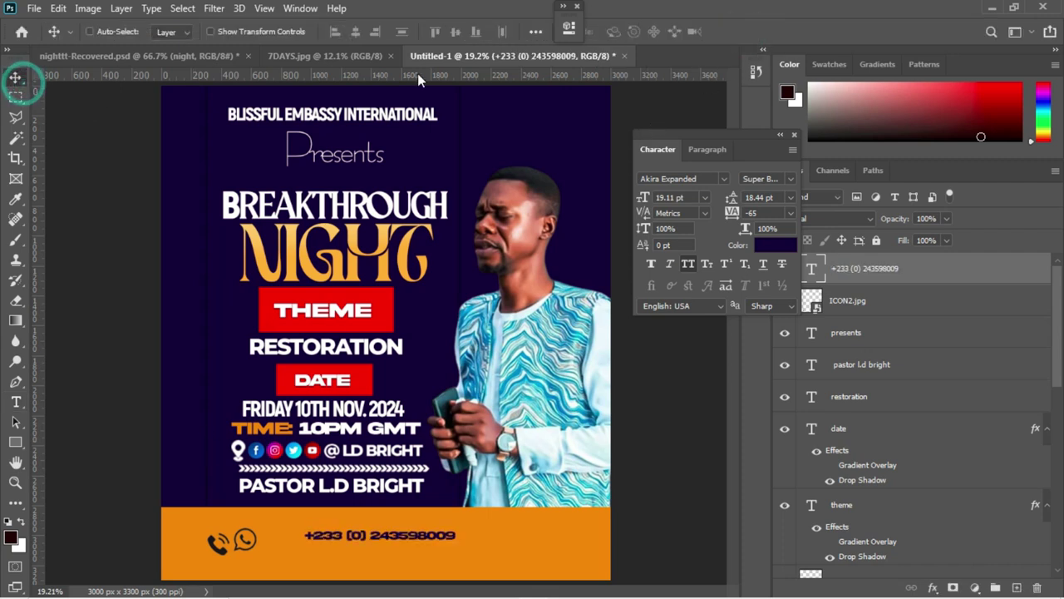
pyautogui.hotkey('ctrl', 't')
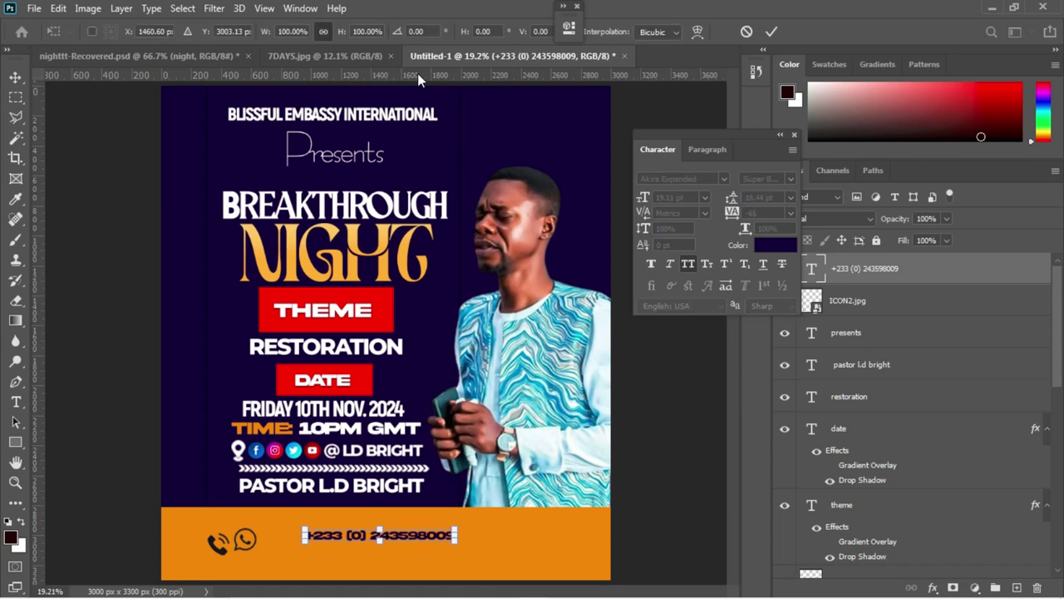
pyautogui.moveTo(340, 32); pyautogui.dragTo(389, 41)
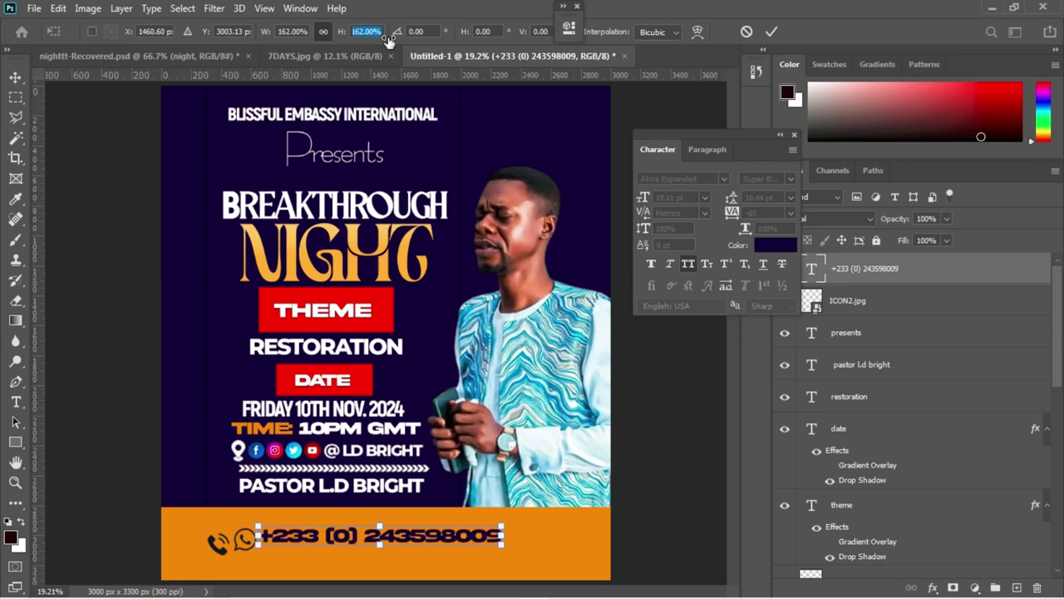
pyautogui.press('Return')
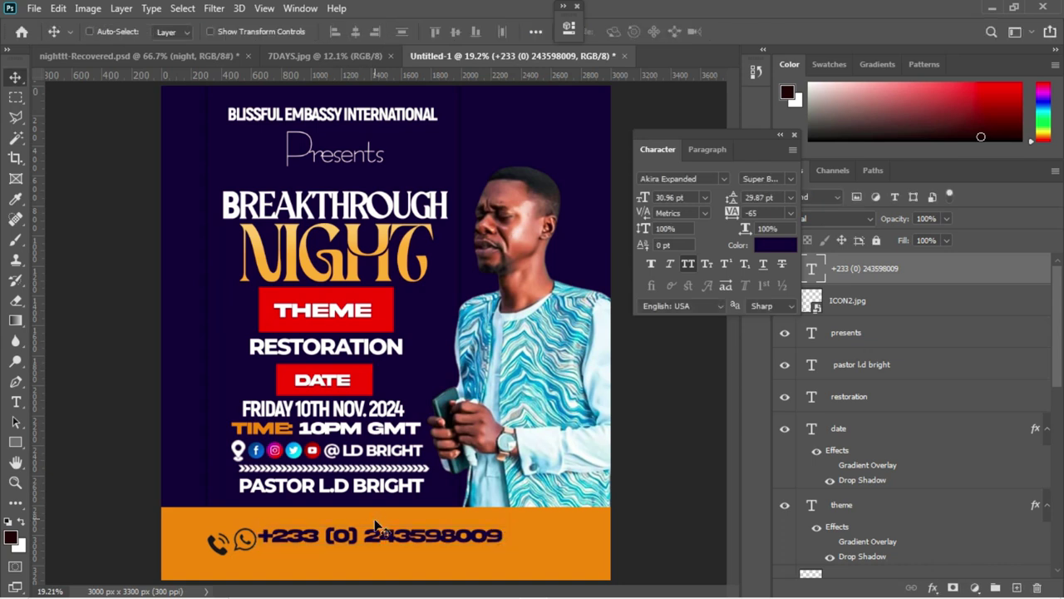
# - Move the footer phone number clear of the contact icons and centre it horizontally on the canvas
pyautogui.moveTo(381, 534); pyautogui.dragTo(400, 532)
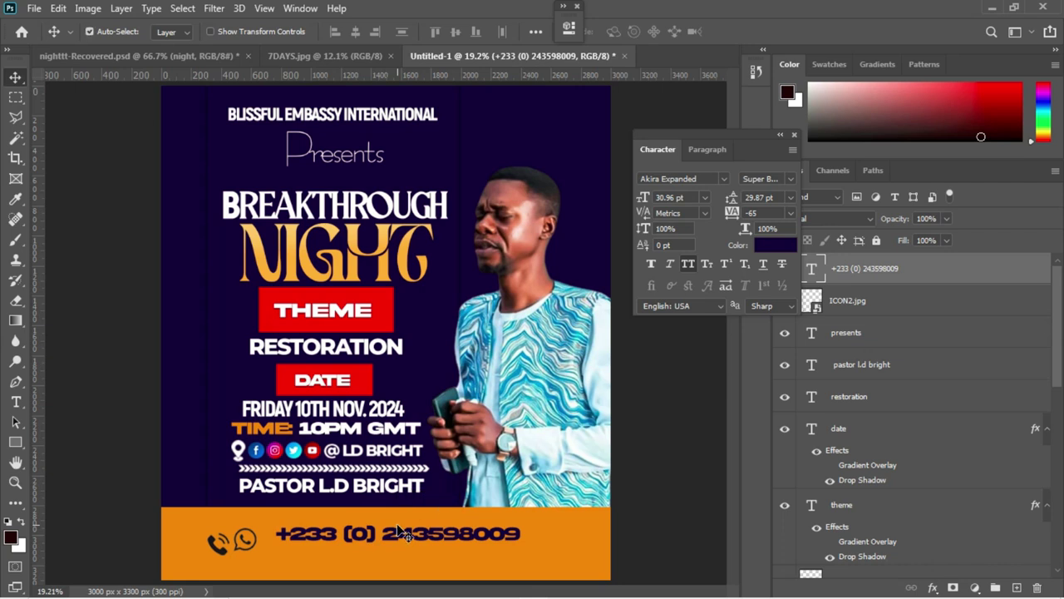
pyautogui.hotkey('ctrl', 'a')
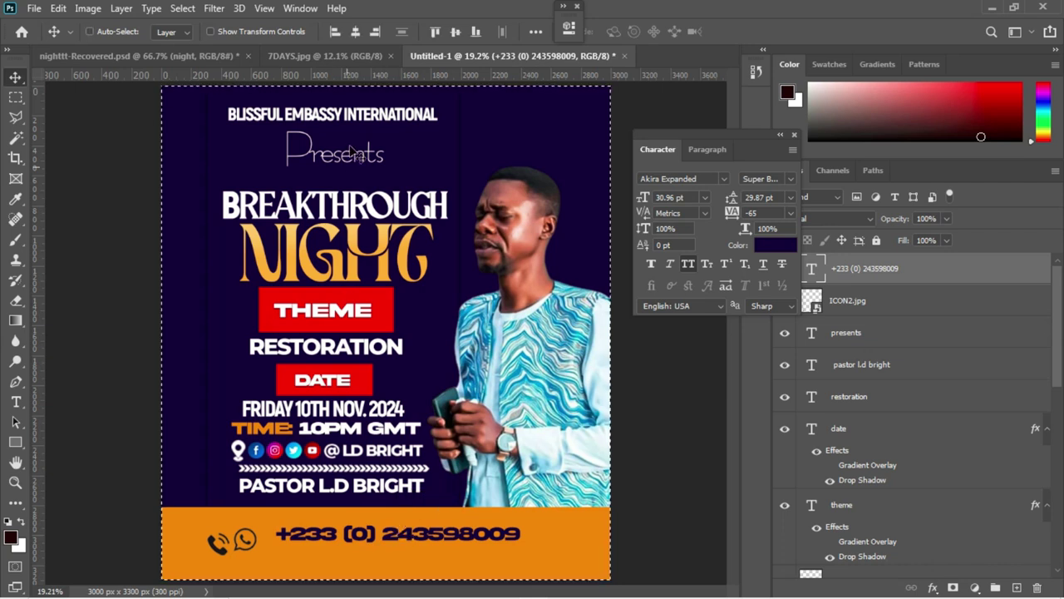
pyautogui.click(354, 32)
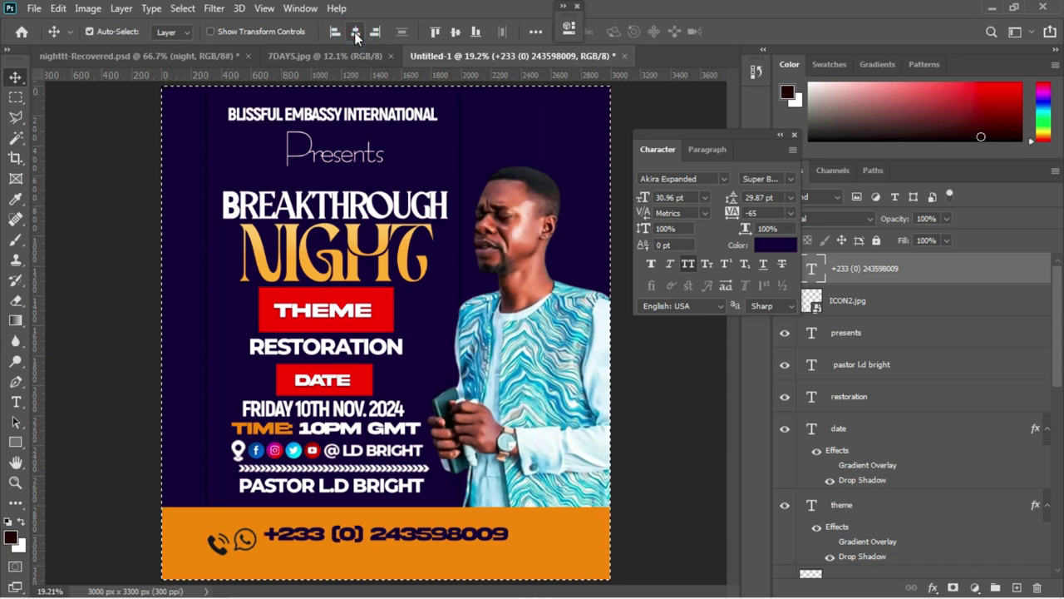
pyautogui.hotkey('ctrl', 'd')
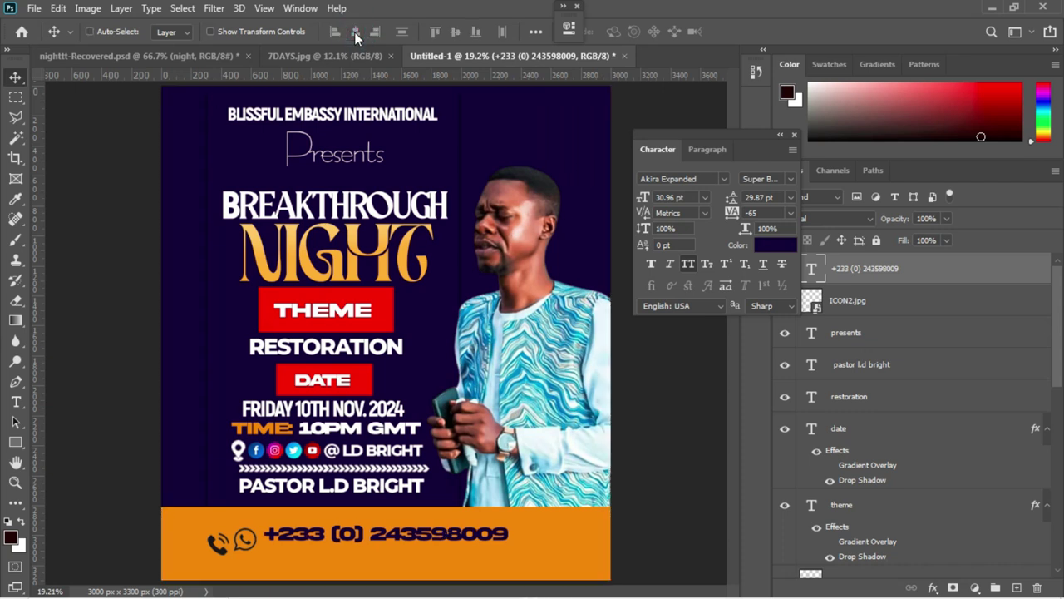
# - Nudge the ICON2.jpg call and WhatsApp icons slightly right, closer to the footer phone number
pyautogui.rightClick(246, 542)
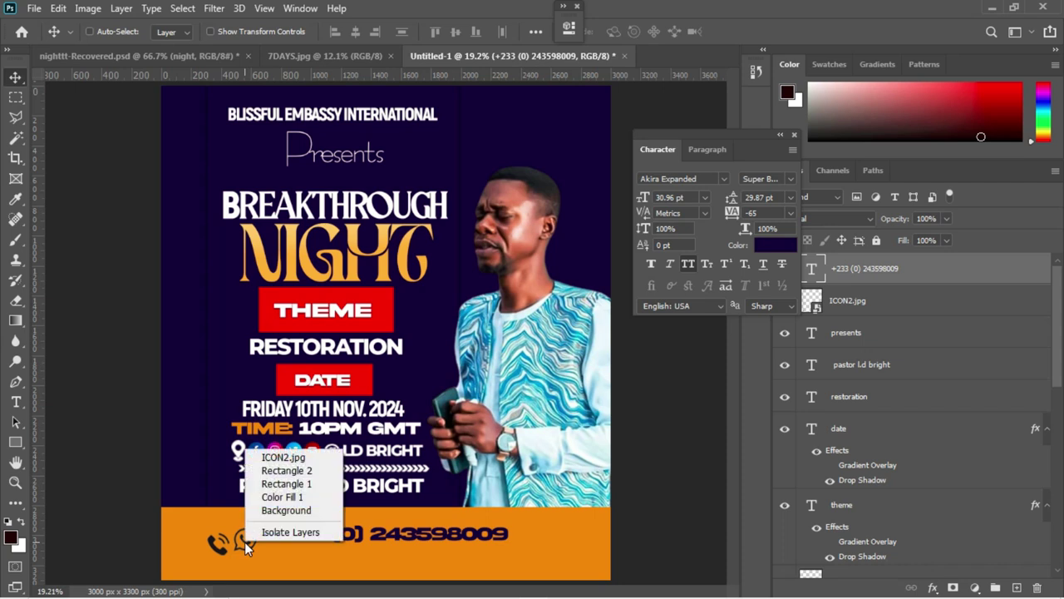
pyautogui.click(274, 458)
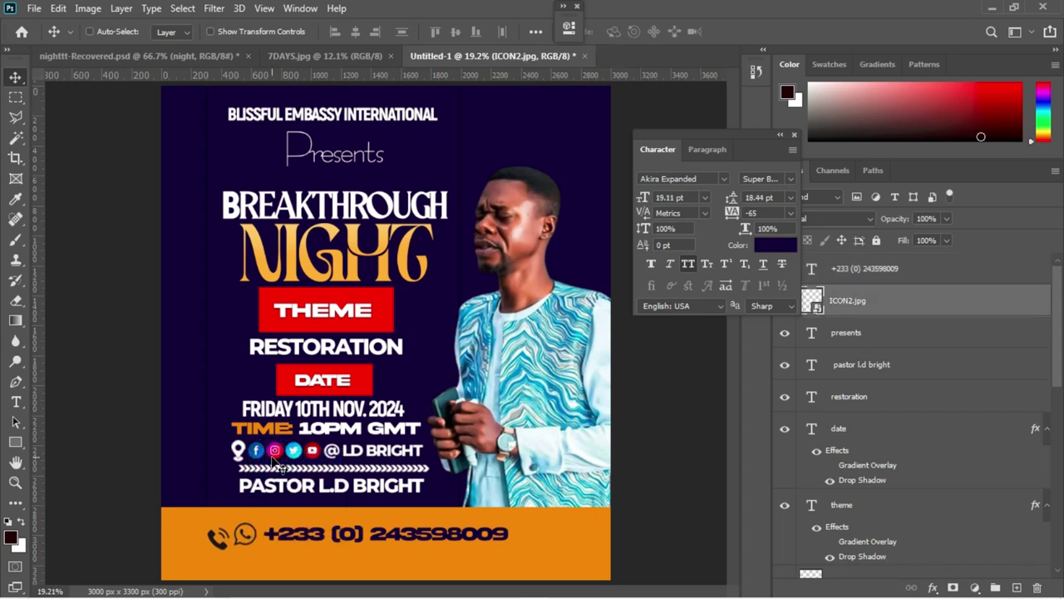
pyautogui.press('Right')
pyautogui.press('Right')
pyautogui.press('Right')
pyautogui.press('Right')
pyautogui.press('Right')
pyautogui.press('Right')
pyautogui.press('Right')
pyautogui.press('Right')
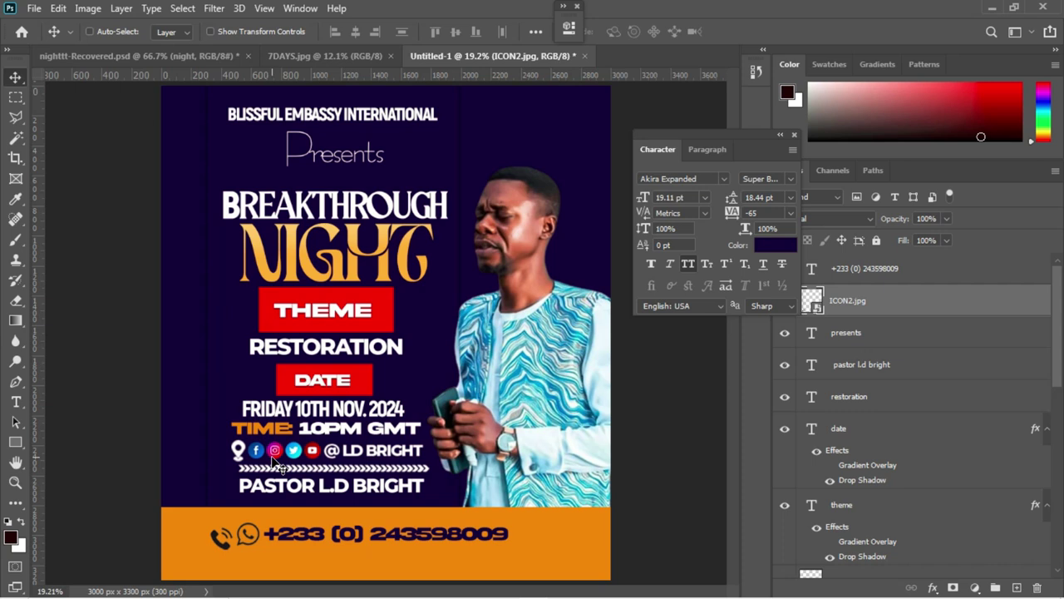
# - Switch to the Notepad notes, copy the email line and return to the Photoshop flyer
pyautogui.moveTo(418, 596)
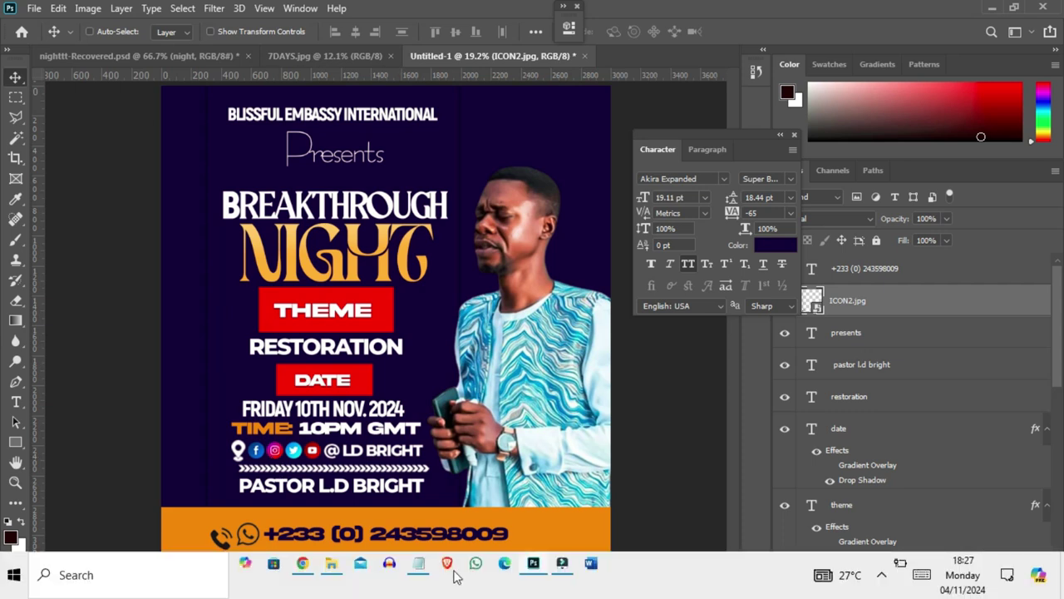
pyautogui.moveTo(419, 566)
pyautogui.click(396, 506)
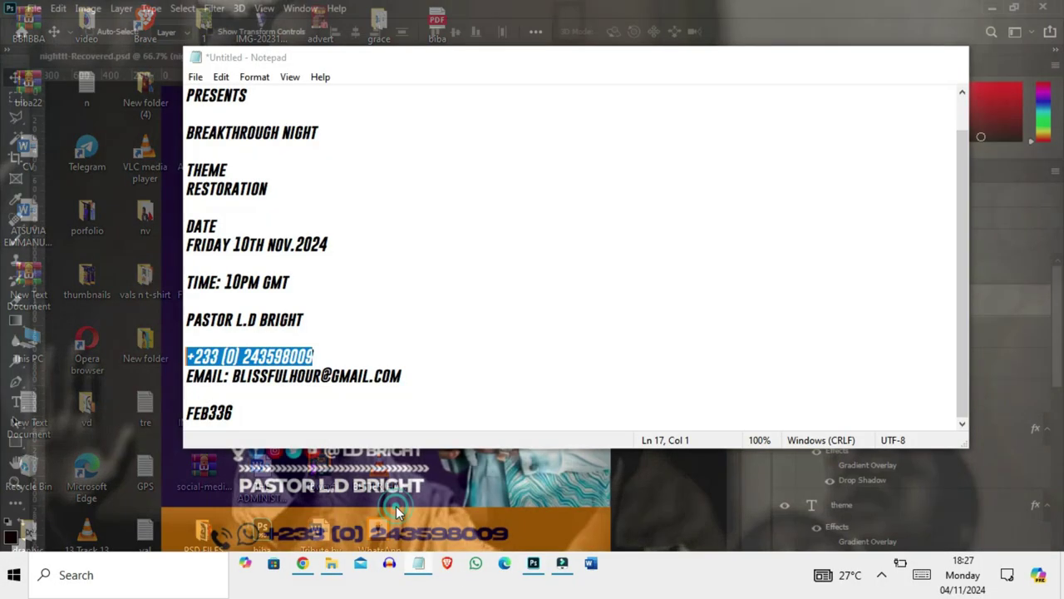
pyautogui.moveTo(403, 376); pyautogui.dragTo(172, 376)
pyautogui.hotkey('ctrl', 'c')
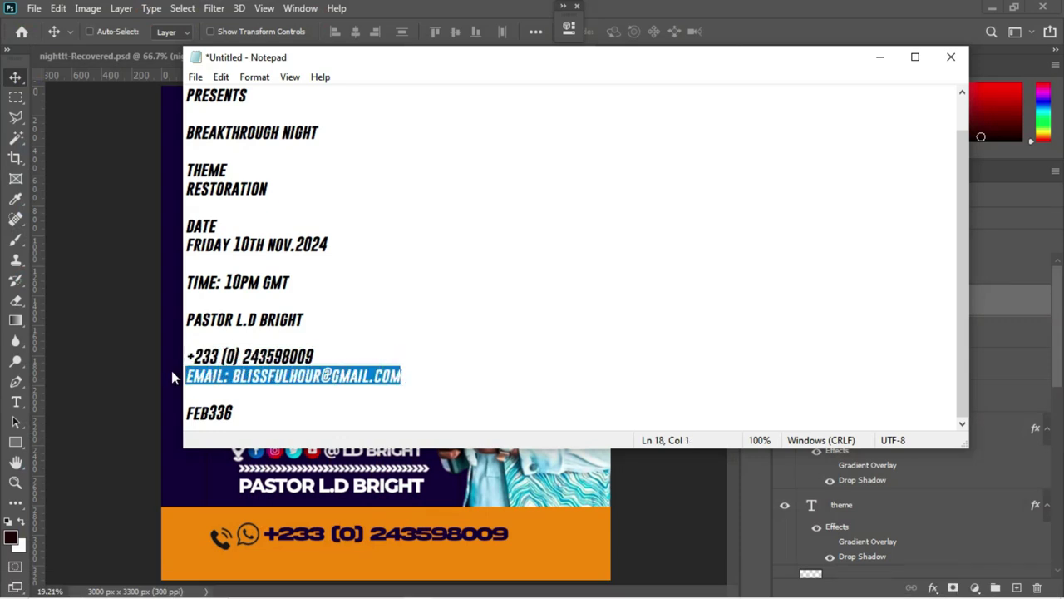
pyautogui.click(171, 374)
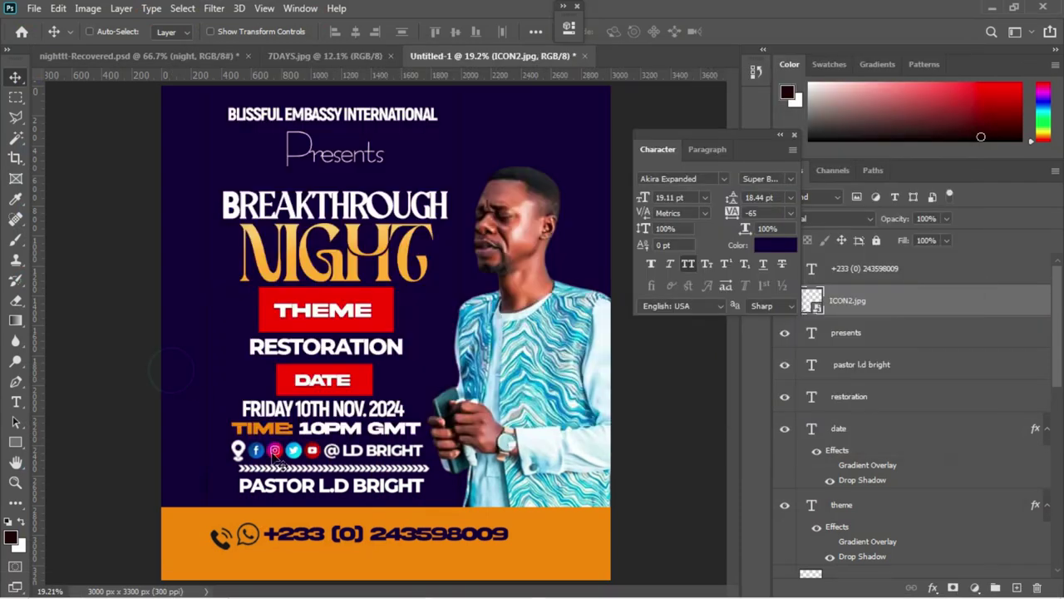
# - Add a text line containing the copied email address below the phone number in the orange footer
pyautogui.press('t')
pyautogui.click(282, 563)
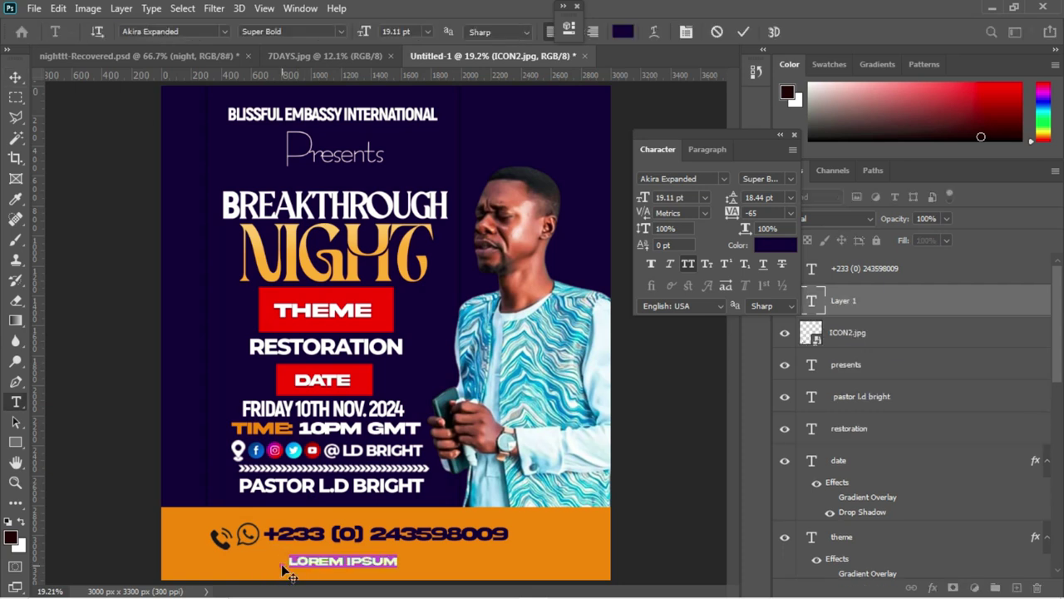
pyautogui.hotkey('ctrl', 'v')
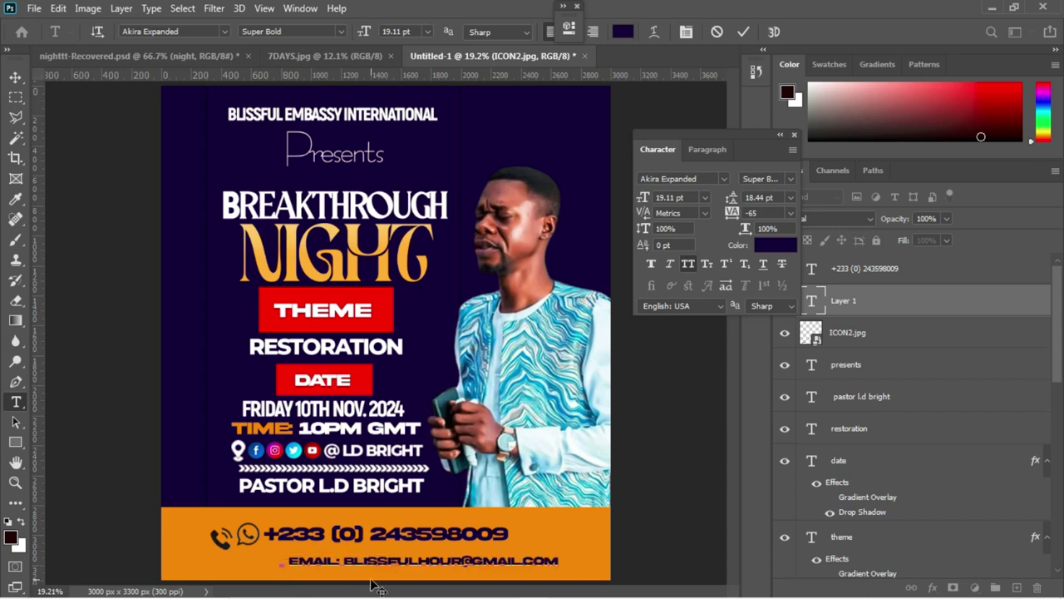
# - Change the footer email text to the Akrobat font and turn off All Caps
pyautogui.hotkey('ctrl', 'a')
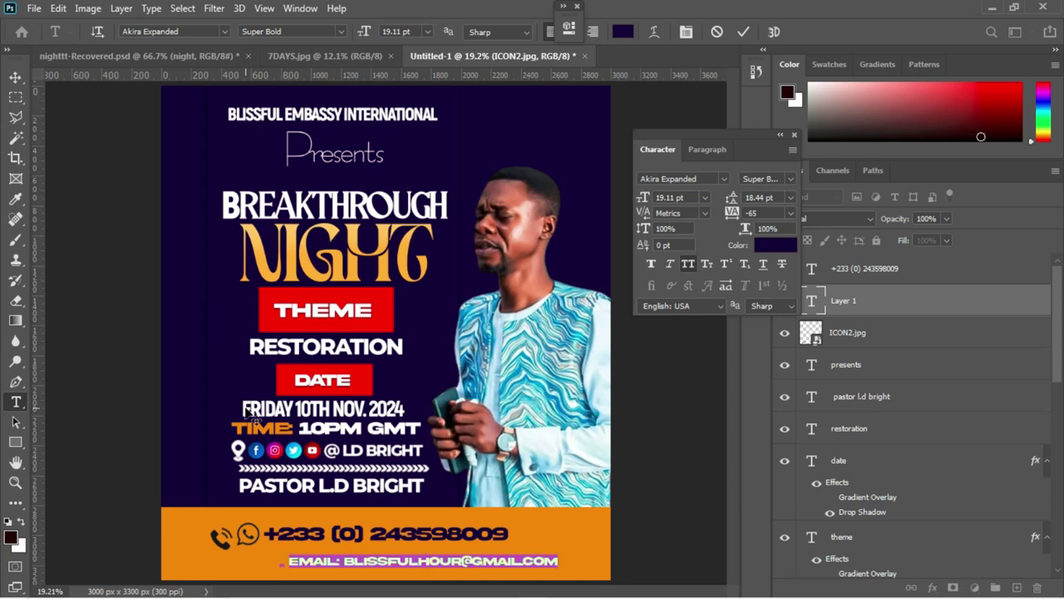
pyautogui.click(722, 177)
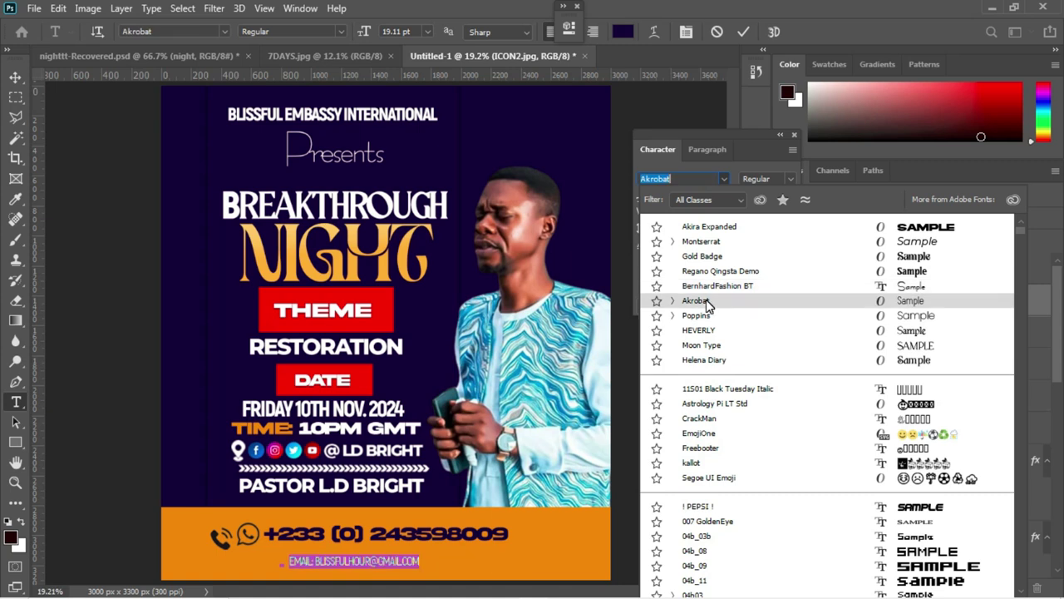
pyautogui.click(706, 301)
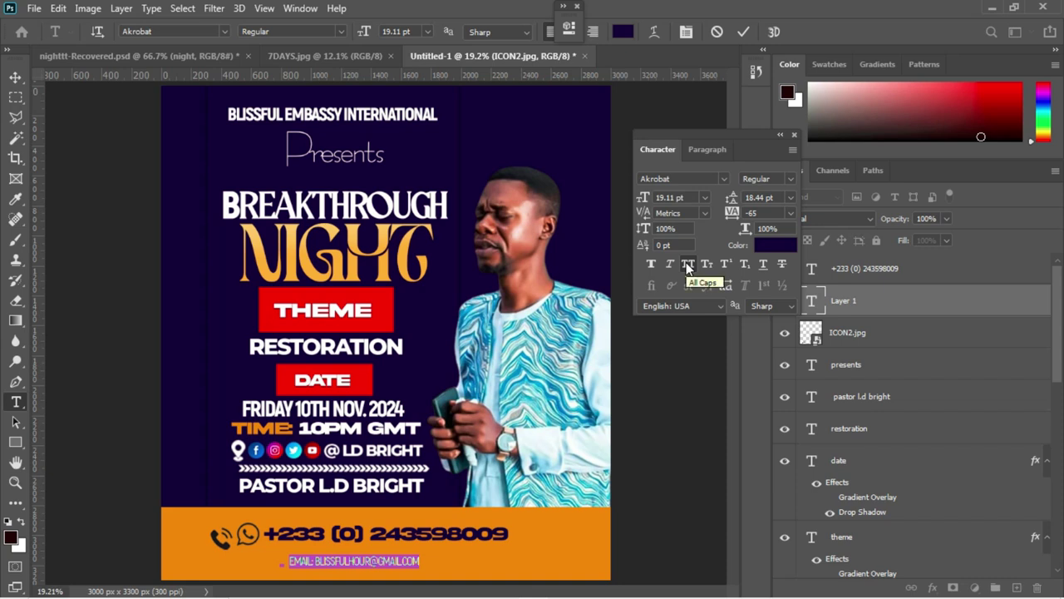
pyautogui.click(688, 264)
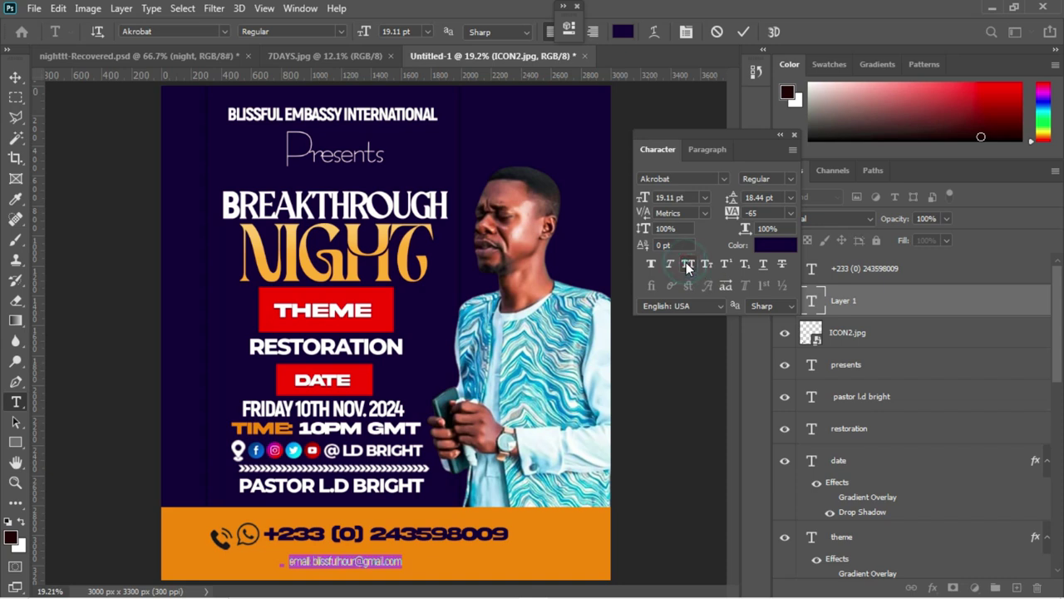
# - Scale the footer email text up proportionally to about 39 pt
pyautogui.click(16, 76)
pyautogui.hotkey('ctrl', 't')
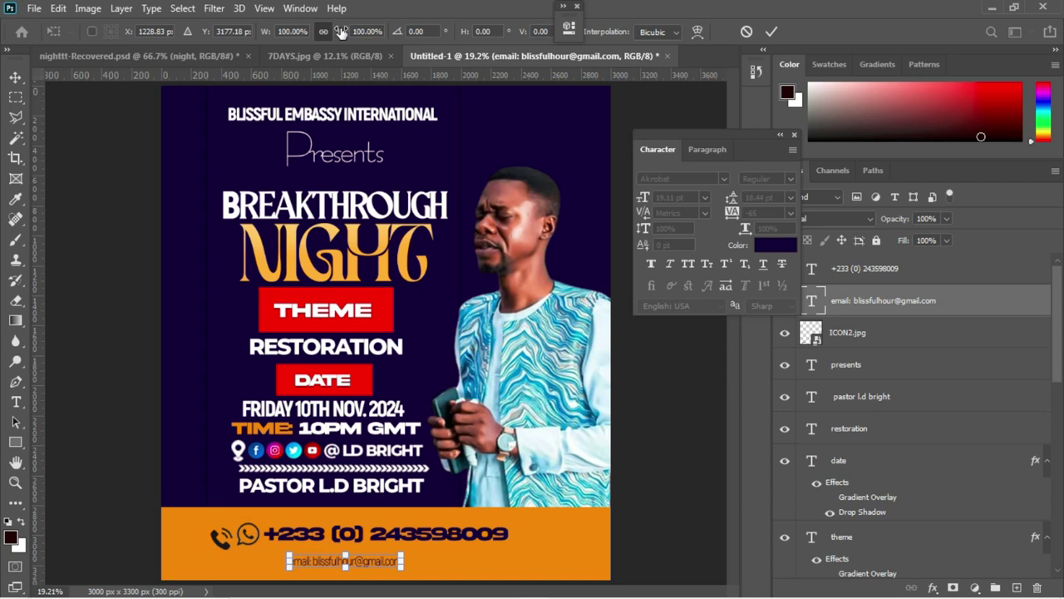
pyautogui.moveTo(343, 31); pyautogui.dragTo(422, 32)
pyautogui.press('Return')
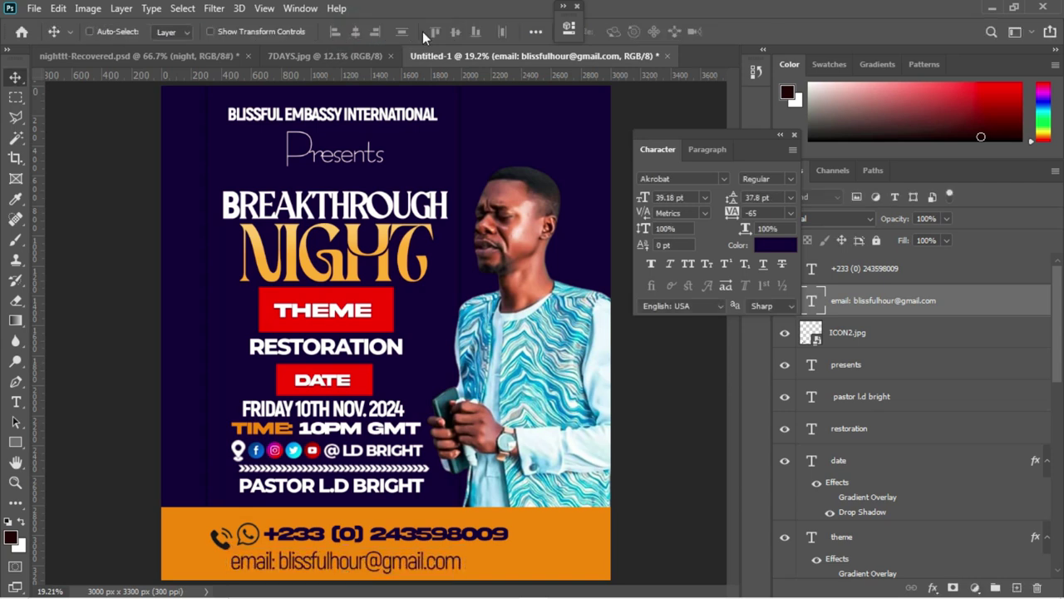
# - Centre the footer email line horizontally on the canvas and set its font weight to Black
pyautogui.hotkey('ctrl', 'a')
pyautogui.click(353, 32)
pyautogui.hotkey('ctrl', 'd')
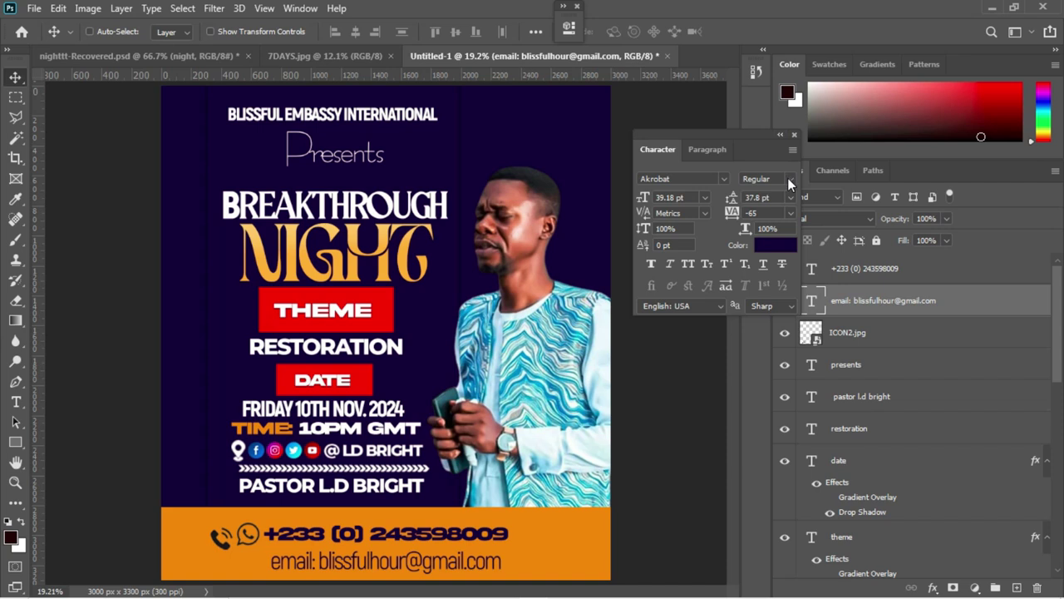
pyautogui.click(789, 178)
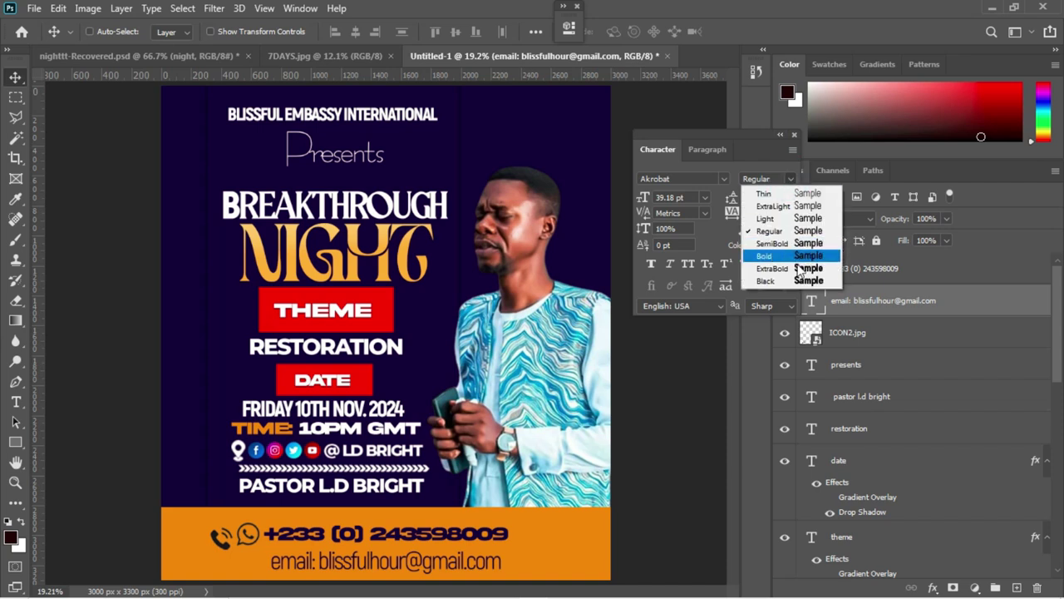
pyautogui.click(766, 280)
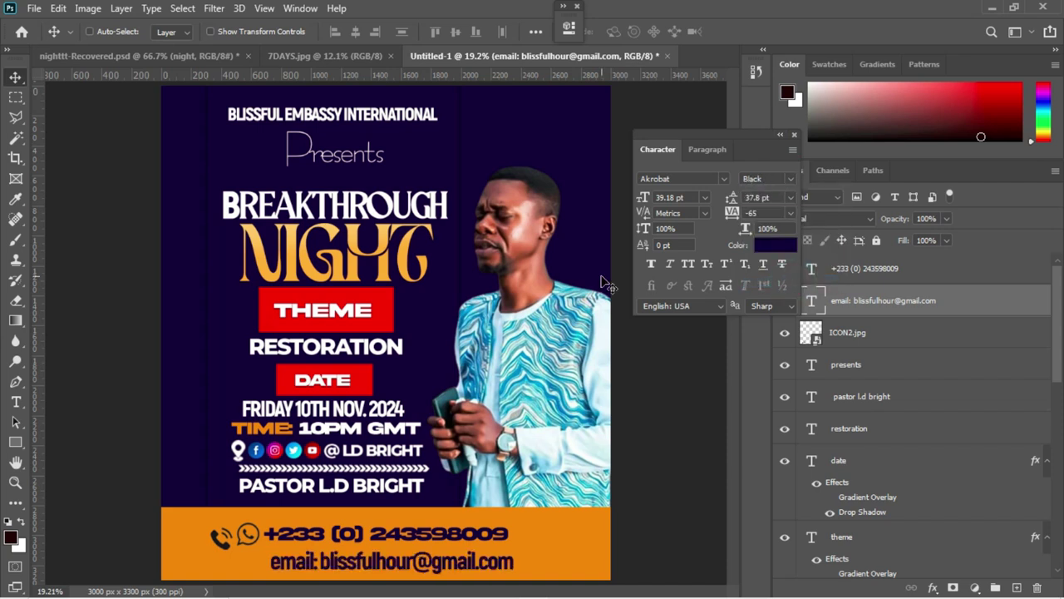
# - Nudge the email line up so it sits directly beneath the footer phone number
pyautogui.hotkey('shift', 'Up')
pyautogui.hotkey('shift', 'Up')
pyautogui.hotkey('shift', 'Up')
pyautogui.hotkey('shift', 'Up')
pyautogui.hotkey('shift', 'Up')
pyautogui.hotkey('shift', 'Up')
pyautogui.hotkey('shift', 'Up')
pyautogui.press('Down')
pyautogui.press('Down')
pyautogui.press('Down')
pyautogui.press('Down')
pyautogui.press('Down')
pyautogui.press('Down')
pyautogui.press('Down')
pyautogui.press('Down')
pyautogui.press('Down')
# - Place the gold-texture-golden-gold-background-700x467 image from the vd folder just above Color Fill 1, covering the area behind the pastor
pyautogui.keyDown('ctrl'); pyautogui.click(413, 324); pyautogui.keyUp('ctrl')
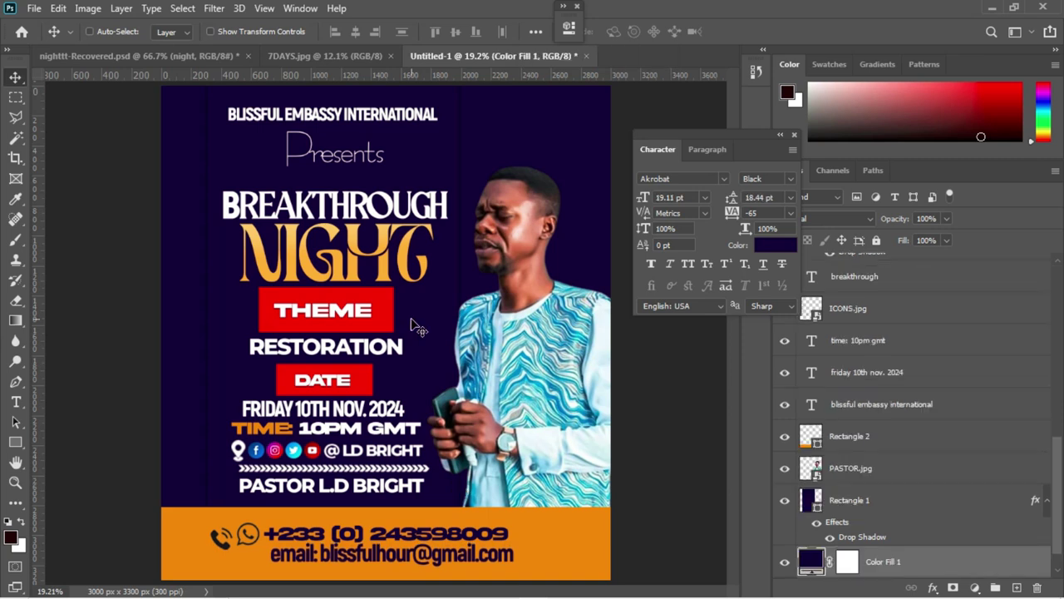
pyautogui.rightClick(480, 148)
pyautogui.click(497, 152)
pyautogui.moveTo(416, 582)
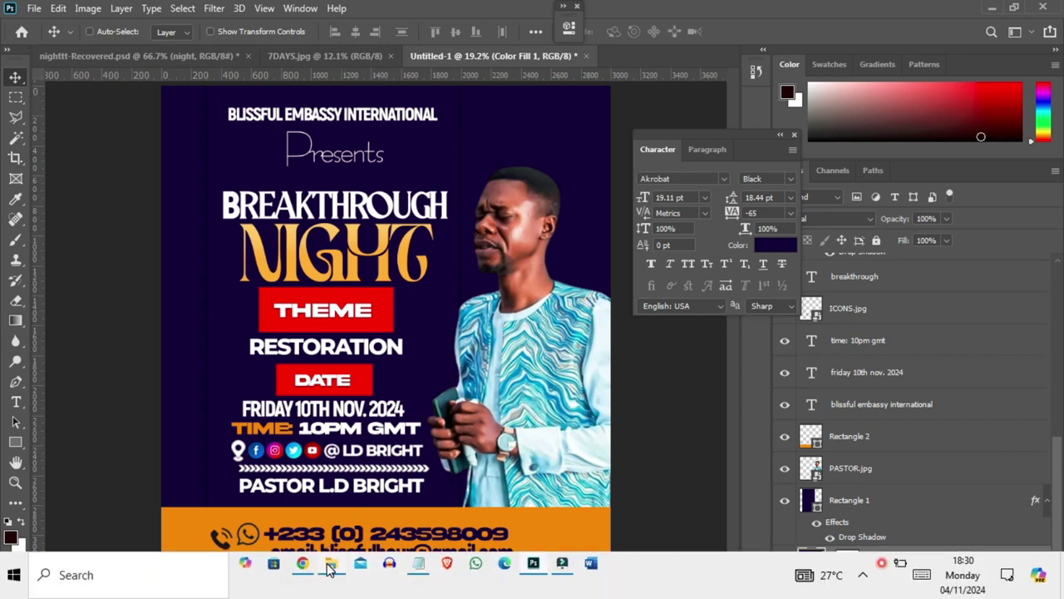
pyautogui.moveTo(330, 568)
pyautogui.click(311, 490)
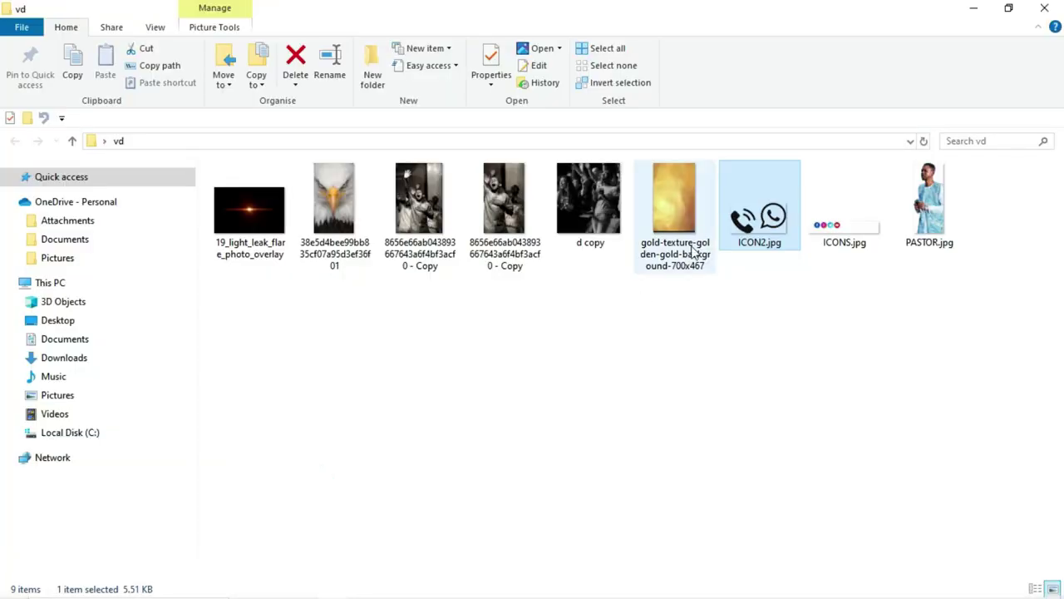
pyautogui.moveTo(681, 211); pyautogui.dragTo(524, 267)
pyautogui.moveTo(416, 180); pyautogui.dragTo(516, 160)
pyautogui.press('Return')
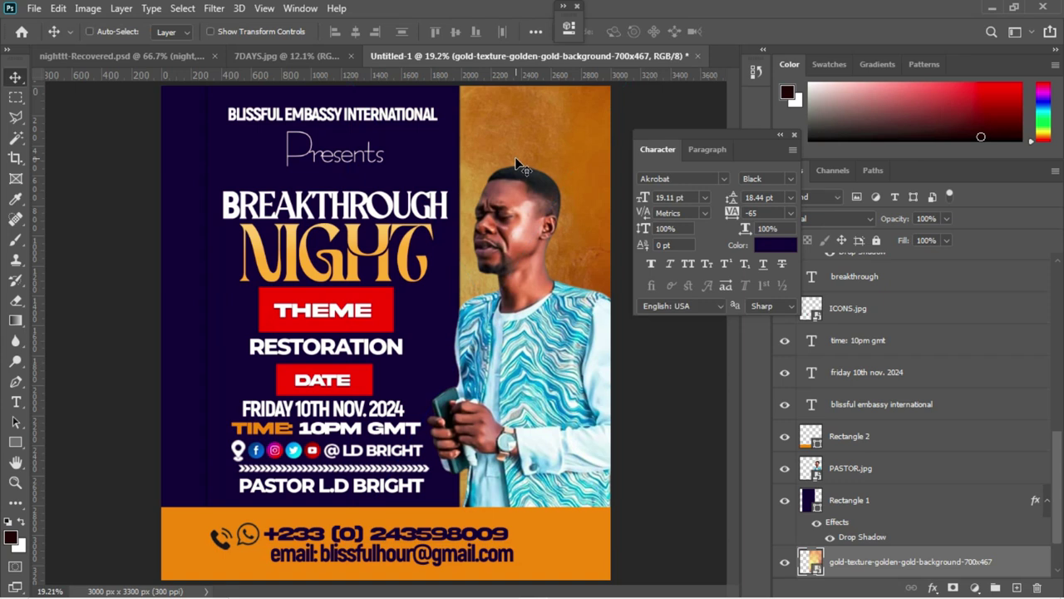
# - Place the eagle image from the vd folder above the gold texture, scale it and position its head behind the pastor's head
pyautogui.moveTo(333, 568)
pyautogui.click(334, 492)
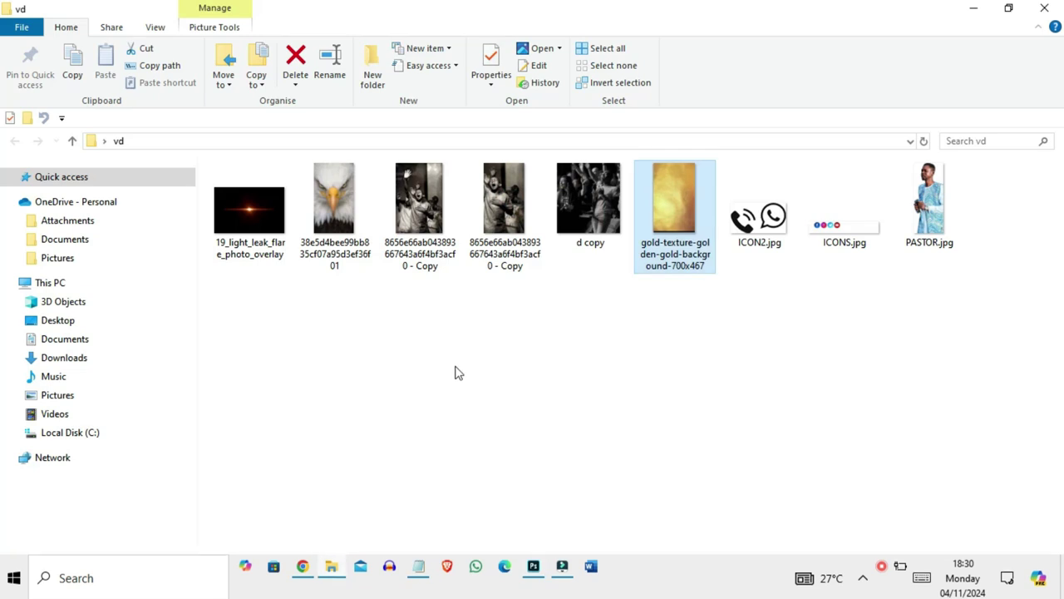
pyautogui.moveTo(334, 208); pyautogui.dragTo(504, 191)
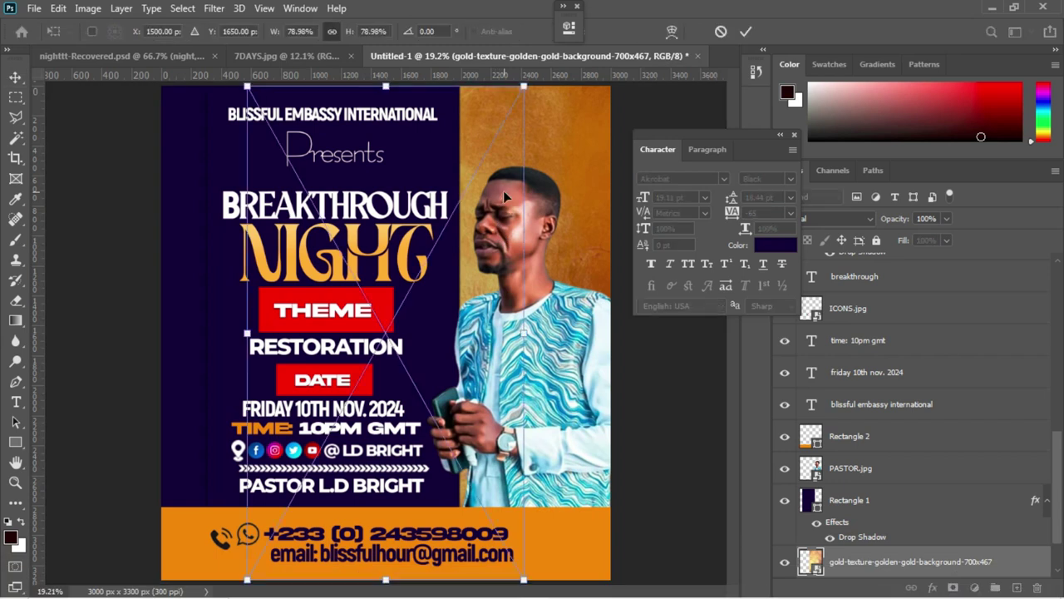
pyautogui.moveTo(403, 145); pyautogui.dragTo(525, 127)
pyautogui.moveTo(349, 34); pyautogui.dragTo(329, 31)
pyautogui.press('Return')
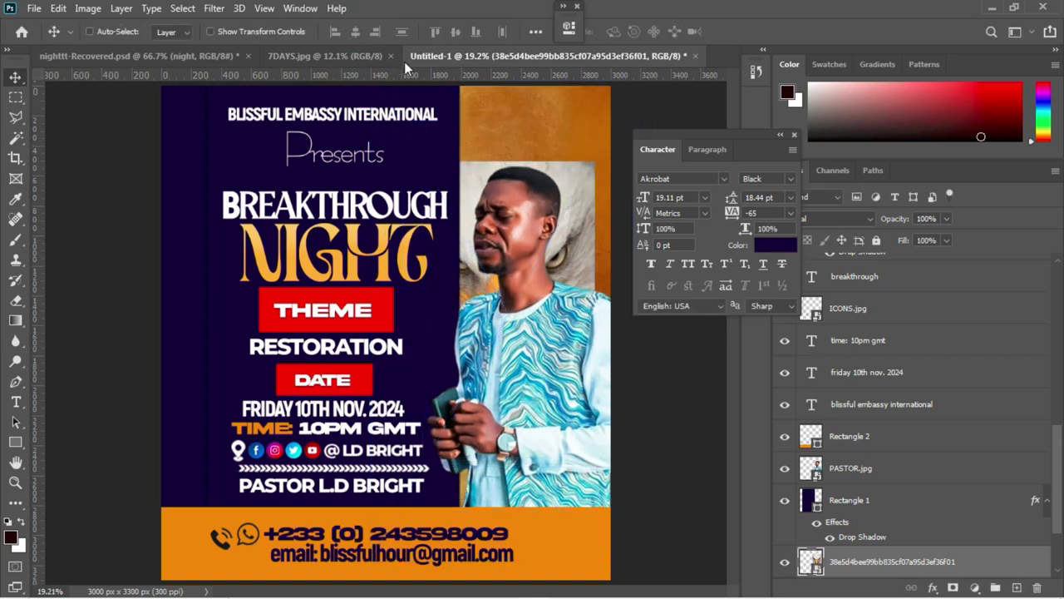
pyautogui.moveTo(490, 193); pyautogui.dragTo(516, 92)
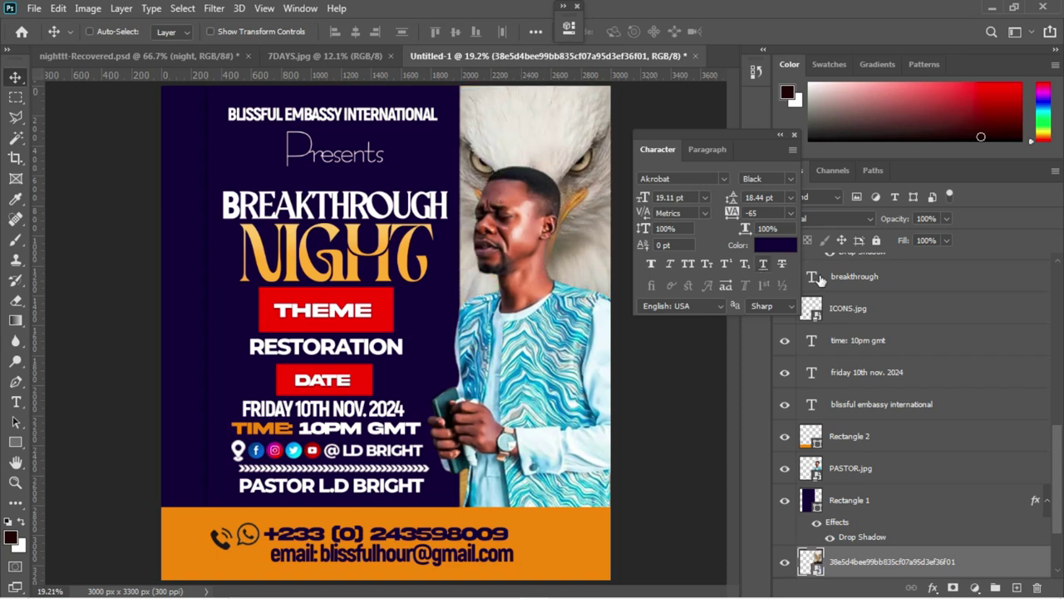
# - Set the eagle layer's blend mode to Luminosity and its fill to 39%
pyautogui.click(833, 219)
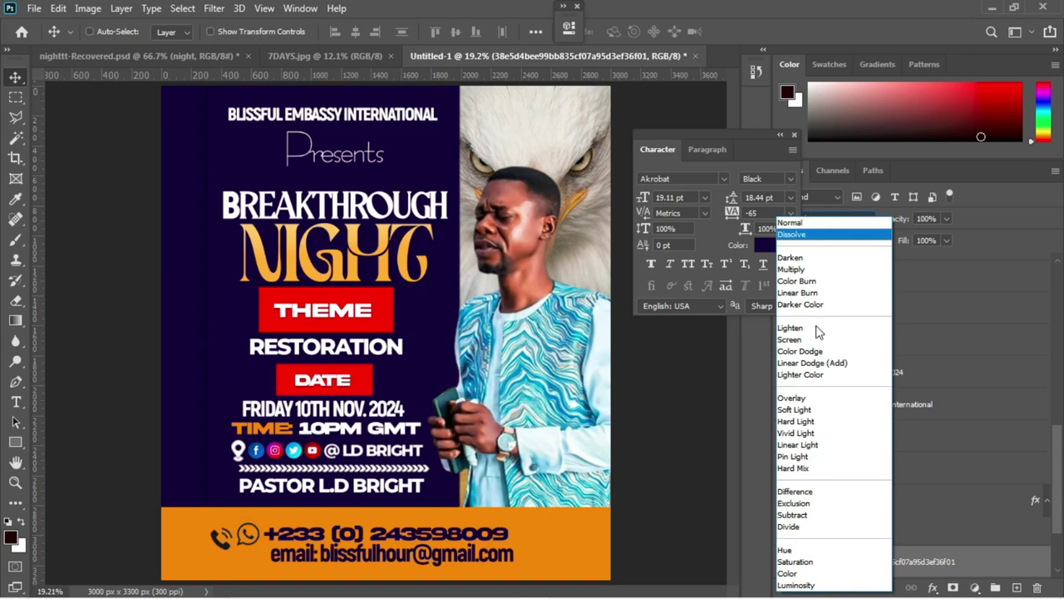
pyautogui.click(798, 584)
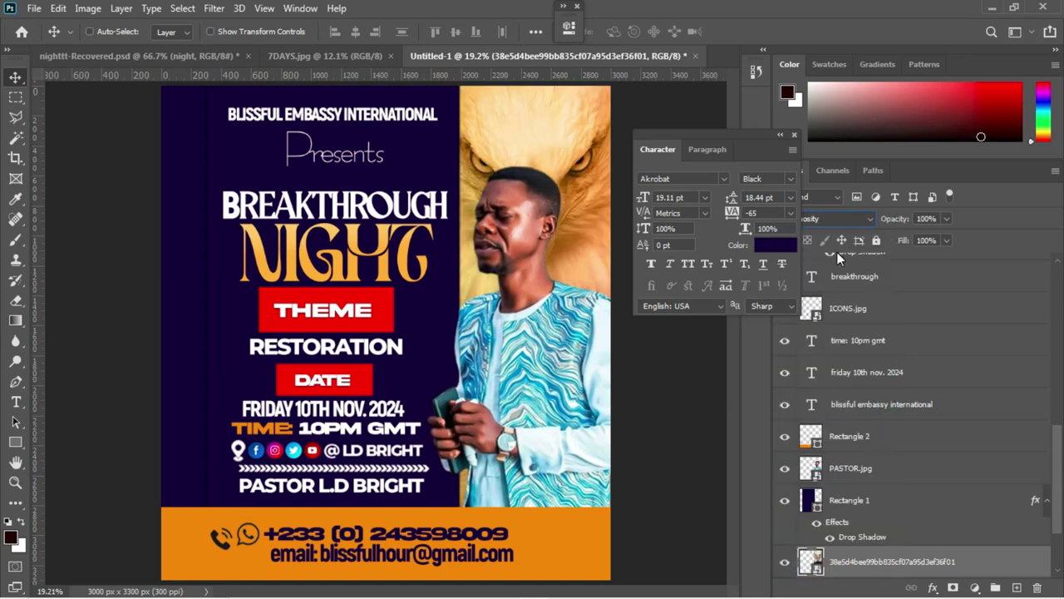
pyautogui.click(926, 240)
pyautogui.write('1')
pyautogui.press('Return')
pyautogui.write('3')
pyautogui.press('Return')
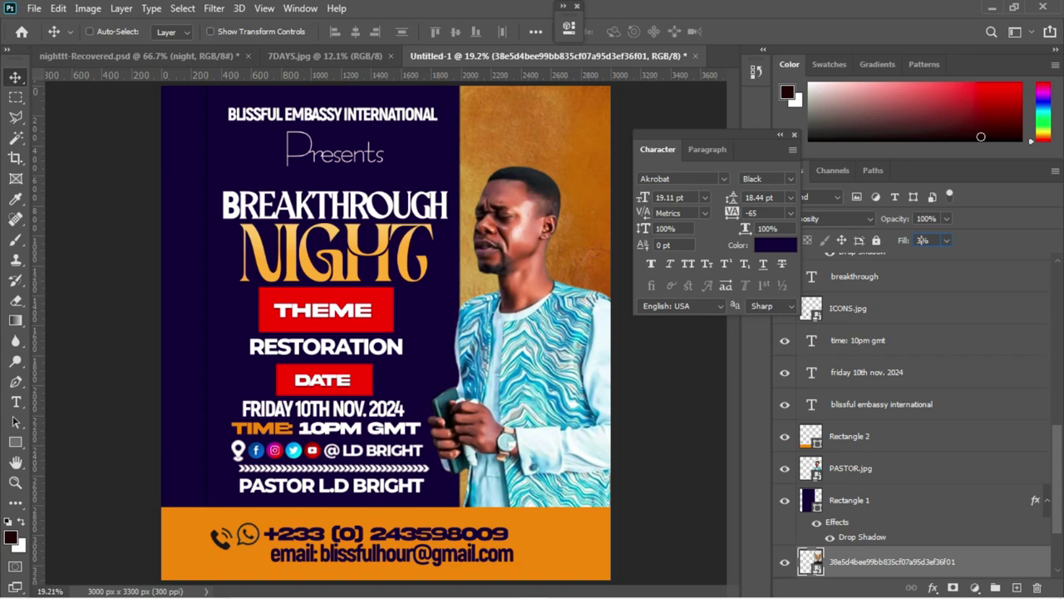
pyautogui.write('39')
pyautogui.press('Return')
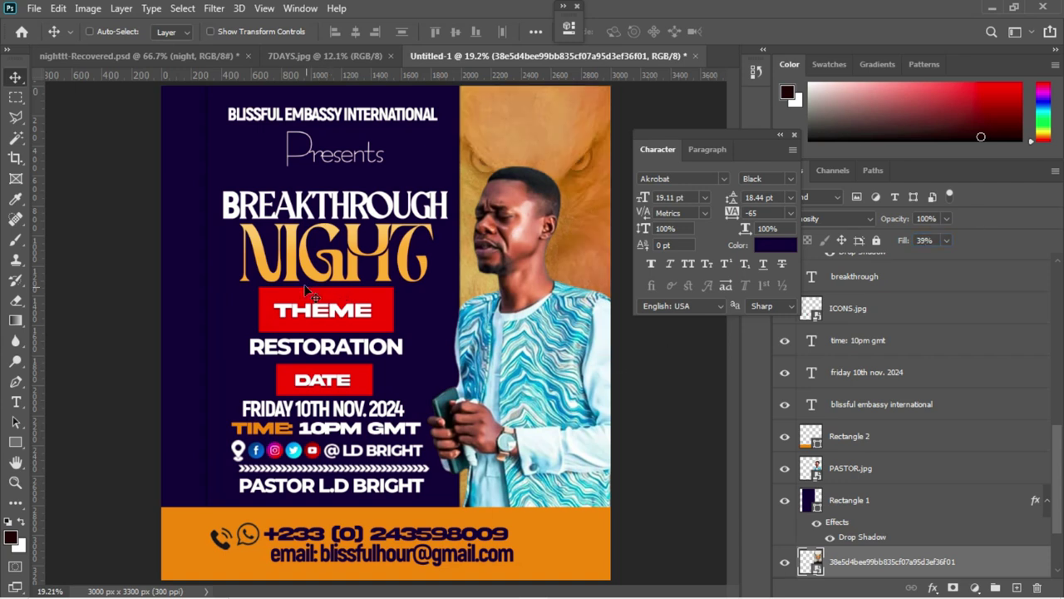
pyautogui.keyDown('ctrl'); pyautogui.click(420, 363); pyautogui.keyUp('ctrl')
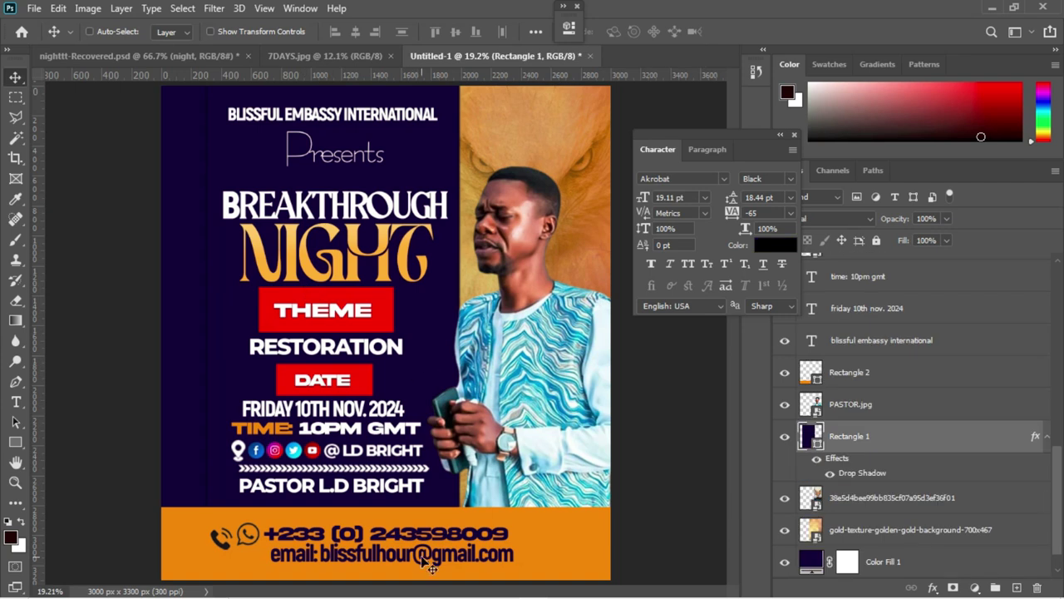
pyautogui.moveTo(408, 592)
pyautogui.moveTo(334, 568)
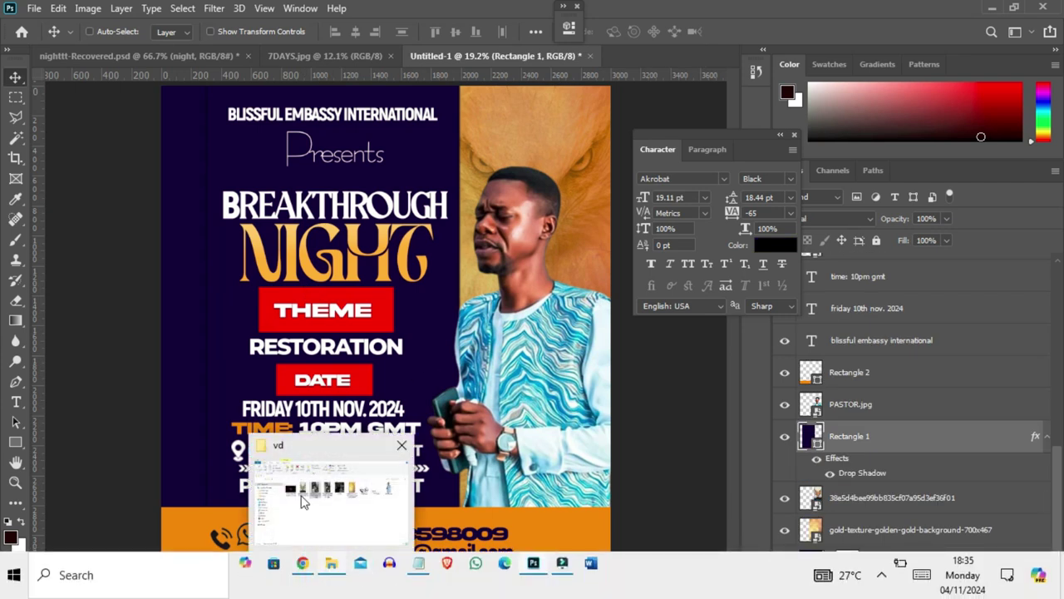
pyautogui.click(301, 492)
pyautogui.moveTo(420, 201); pyautogui.dragTo(291, 298)
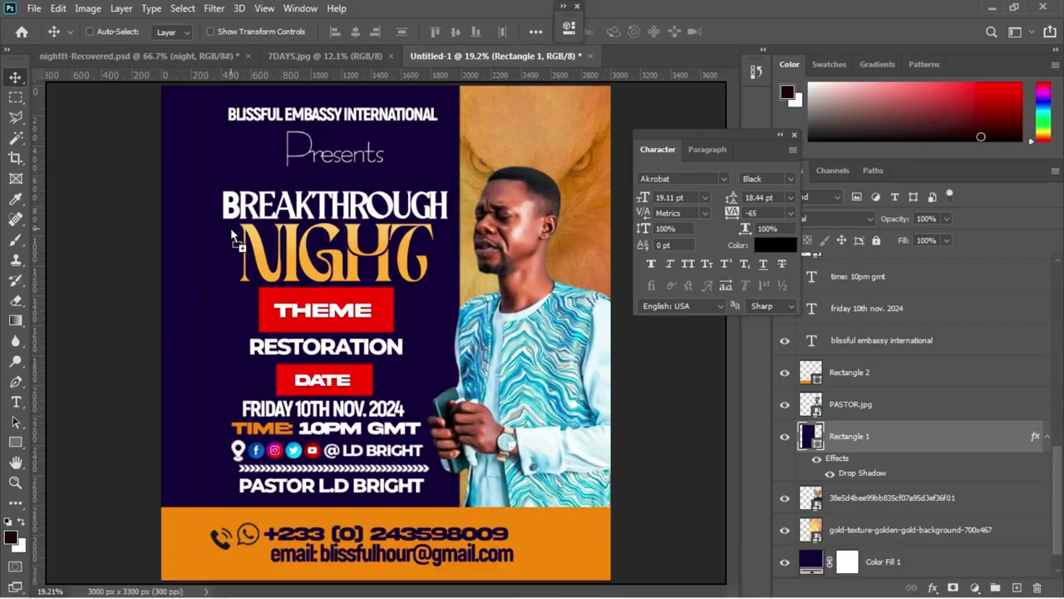
pyautogui.moveTo(232, 230); pyautogui.dragTo(231, 231)
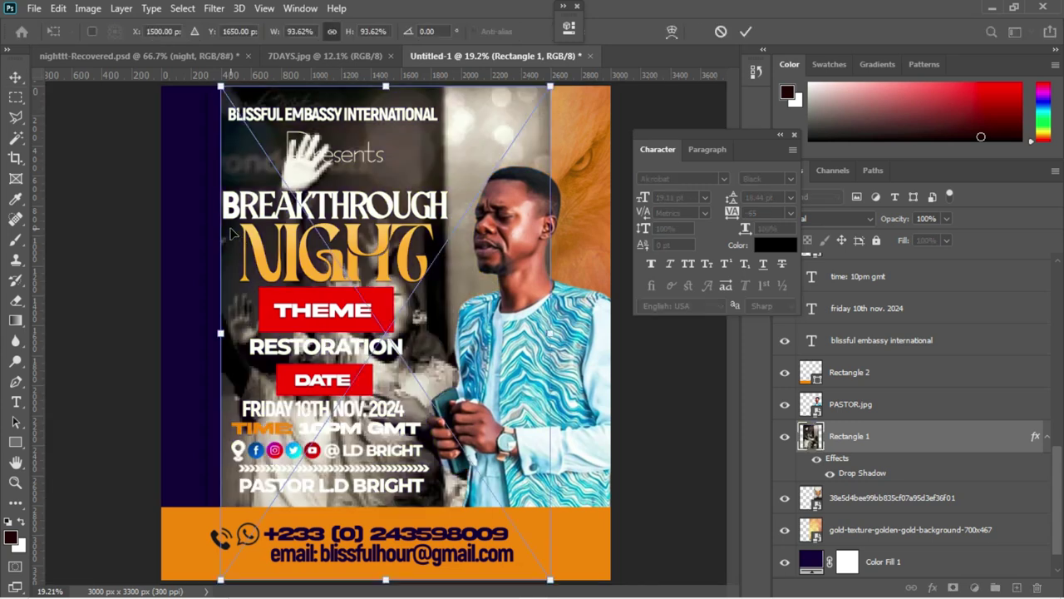
pyautogui.moveTo(297, 148); pyautogui.dragTo(217, 129)
pyautogui.moveTo(350, 35); pyautogui.dragTo(324, 31)
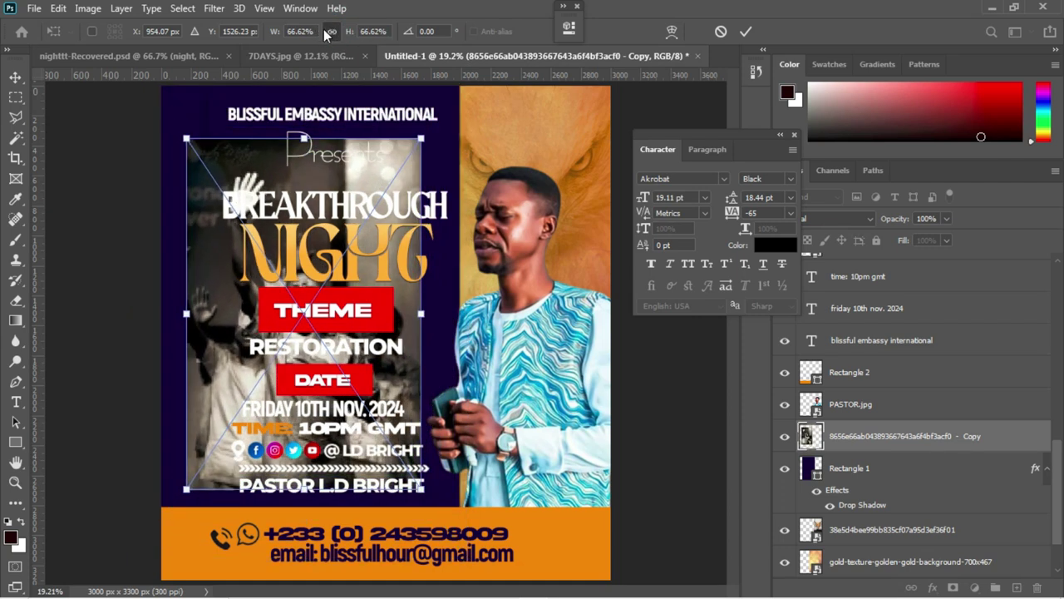
pyautogui.press('Return')
pyautogui.moveTo(291, 168); pyautogui.dragTo(253, 106)
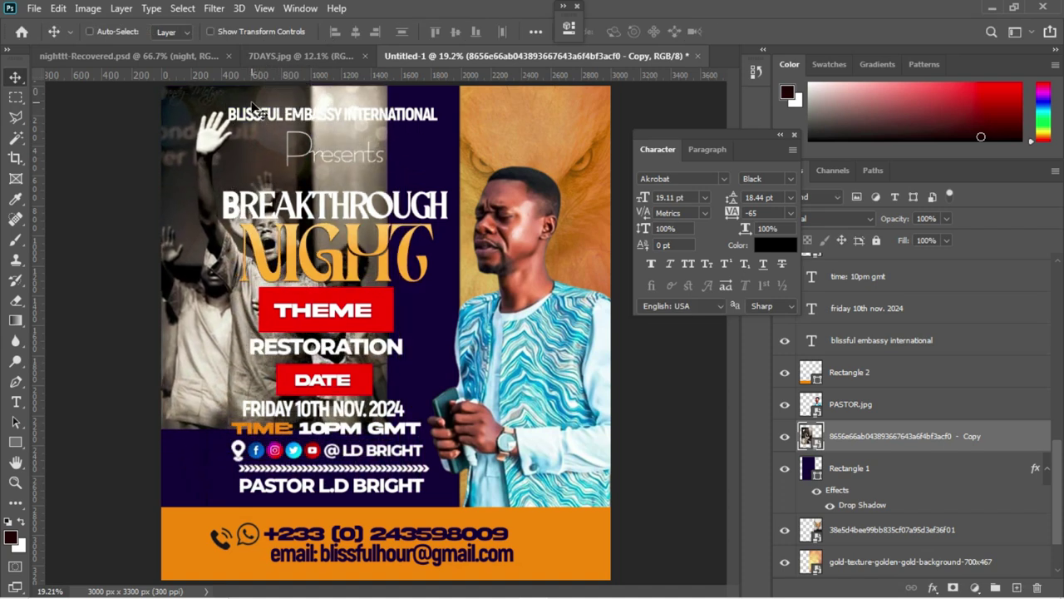
pyautogui.moveTo(256, 193); pyautogui.dragTo(197, 152)
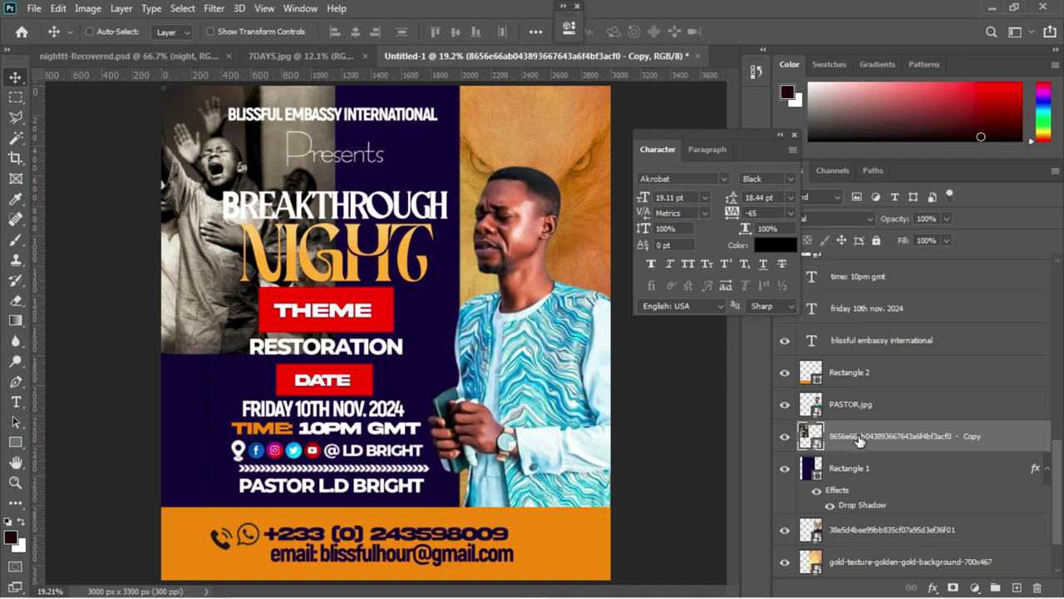
# - Add a layer mask to the worship photo and fade its edges into the navy panel with a soft black 2165 px brush
pyautogui.click(953, 587)
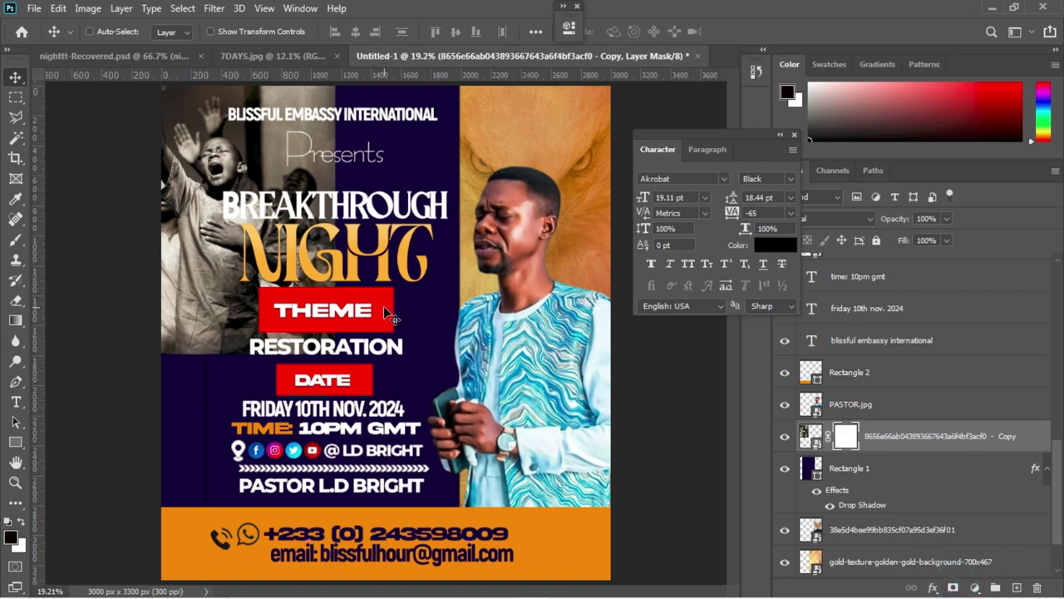
pyautogui.press('b')
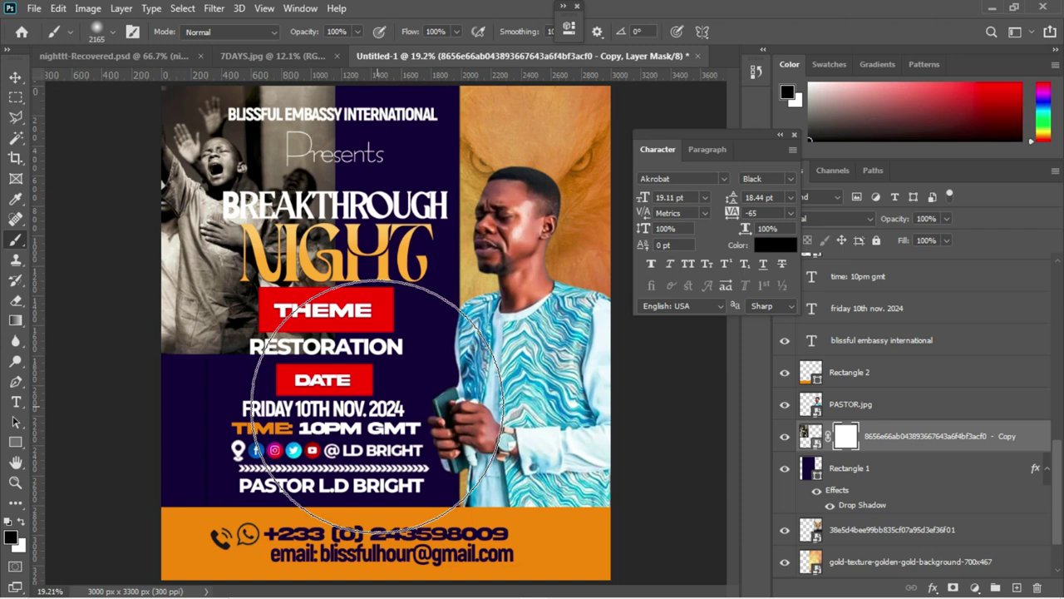
pyautogui.click(378, 404)
pyautogui.moveTo(327, 430)
pyautogui.mouseDown()
pyautogui.moveTo(99, 432)
pyautogui.moveTo(108, 416)
pyautogui.moveTo(308, 432)
pyautogui.moveTo(326, 470)
pyautogui.mouseUp()
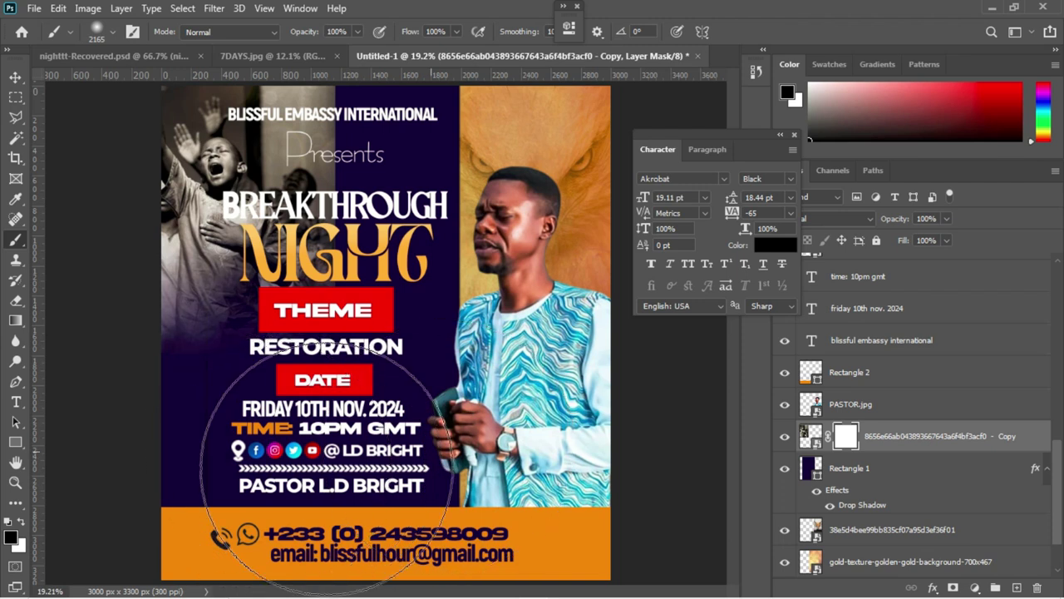
pyautogui.moveTo(461, 218)
pyautogui.mouseDown()
pyautogui.moveTo(426, 126)
pyautogui.moveTo(316, 100)
pyautogui.moveTo(294, 116)
pyautogui.moveTo(270, 112)
pyautogui.moveTo(370, 120)
pyautogui.moveTo(329, 104)
pyautogui.moveTo(326, 132)
pyautogui.moveTo(286, 117)
pyautogui.moveTo(275, 91)
pyautogui.moveTo(391, 125)
pyautogui.moveTo(428, 148)
pyautogui.moveTo(466, 258)
pyautogui.moveTo(445, 406)
pyautogui.moveTo(426, 406)
pyautogui.moveTo(268, 288)
pyautogui.moveTo(316, 376)
pyautogui.mouseUp()
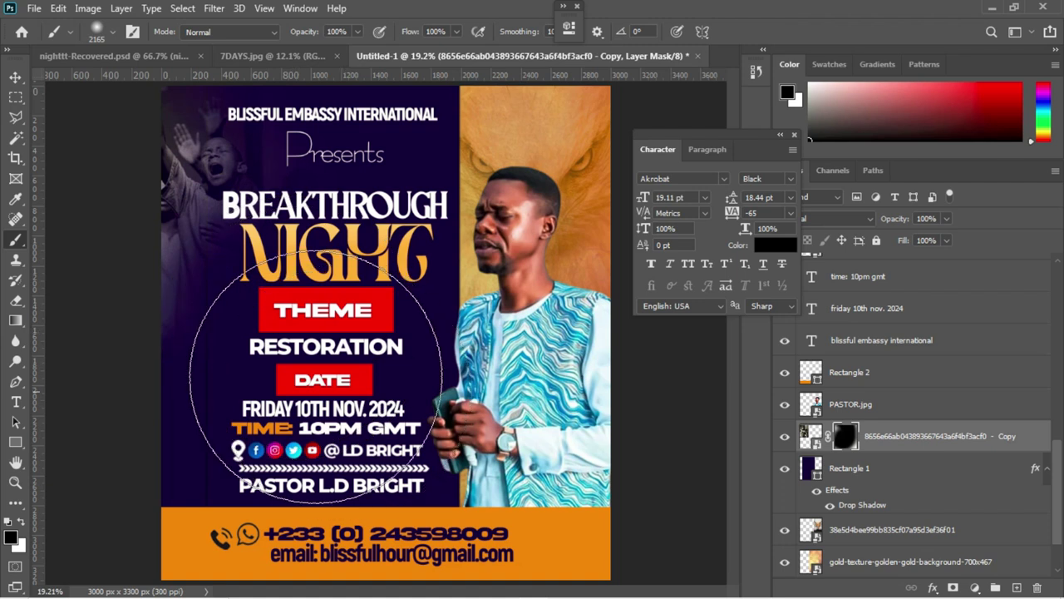
# - Set the masked worship photo's blend mode to Luminosity and its fill to 66%
pyautogui.click(16, 78)
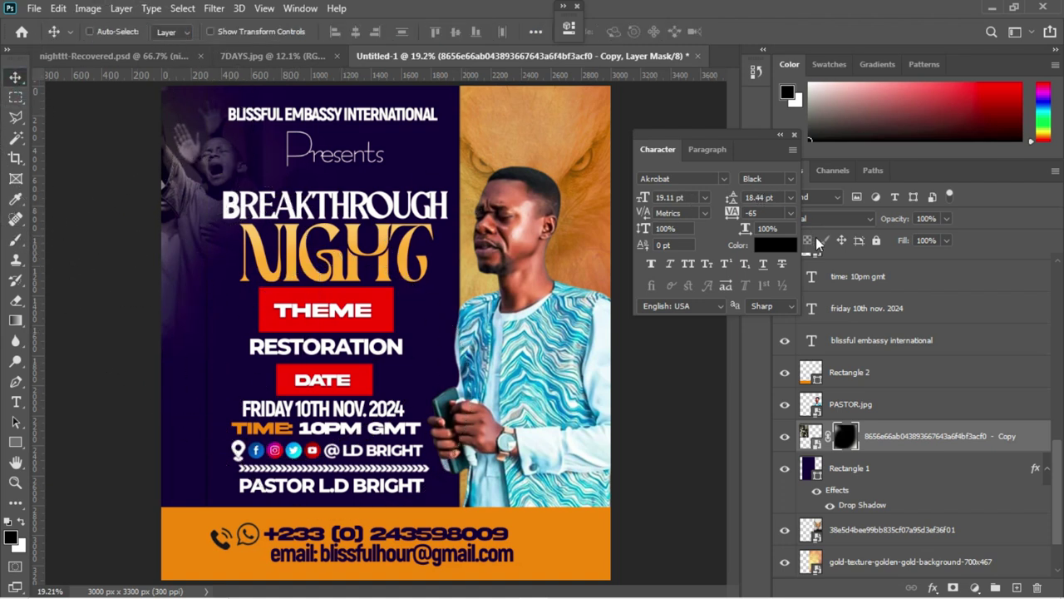
pyautogui.click(821, 222)
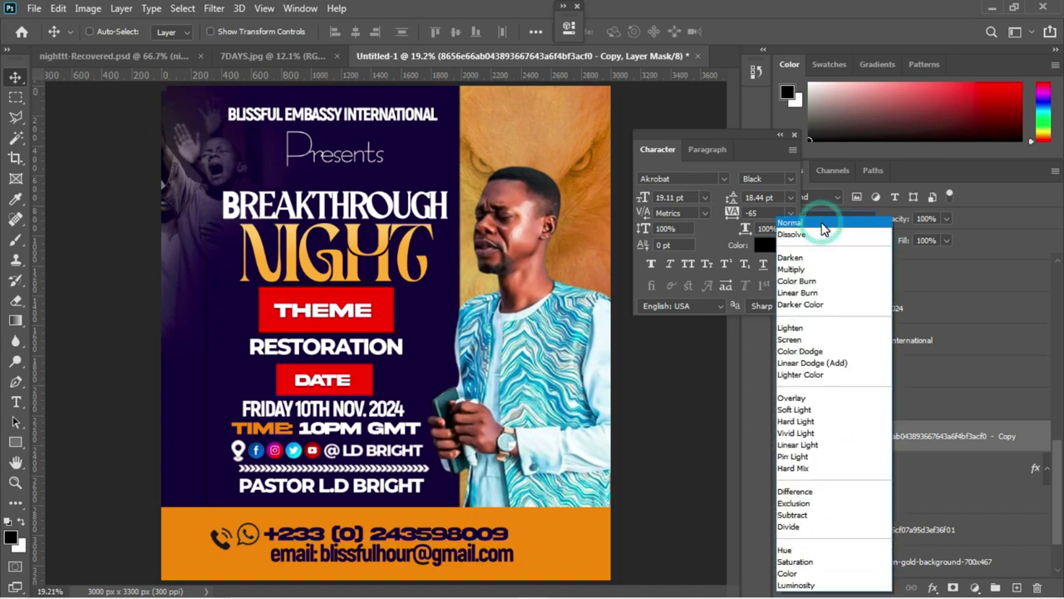
pyautogui.click(807, 585)
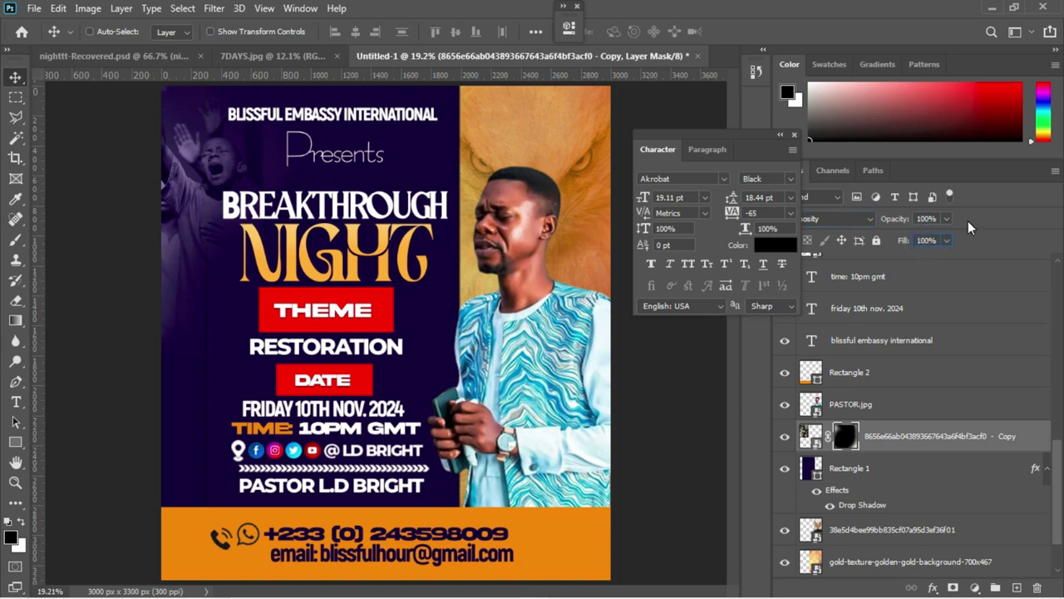
pyautogui.write('1')
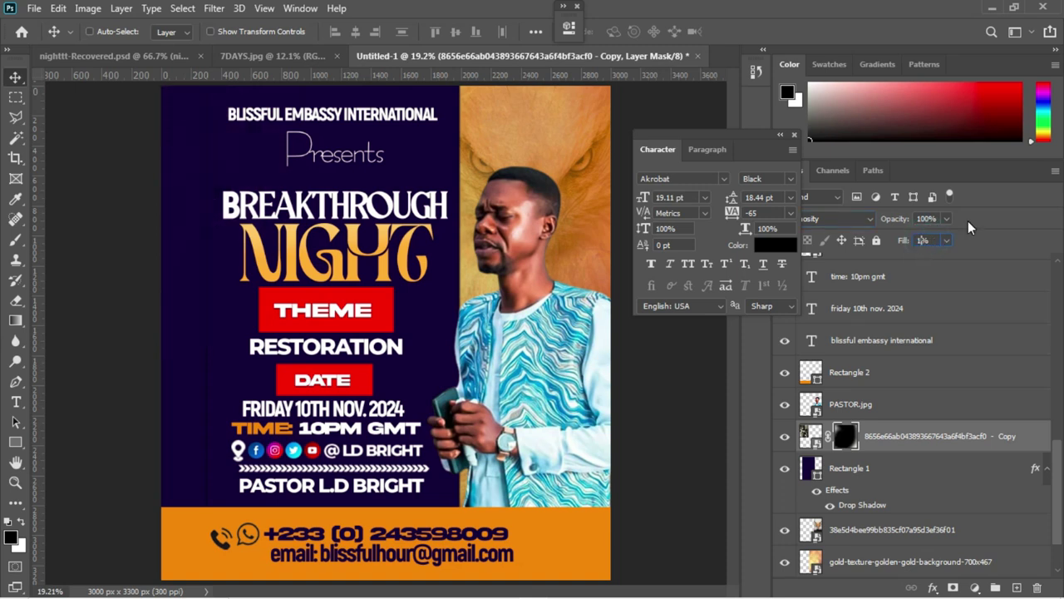
pyautogui.write('4')
pyautogui.press('Return')
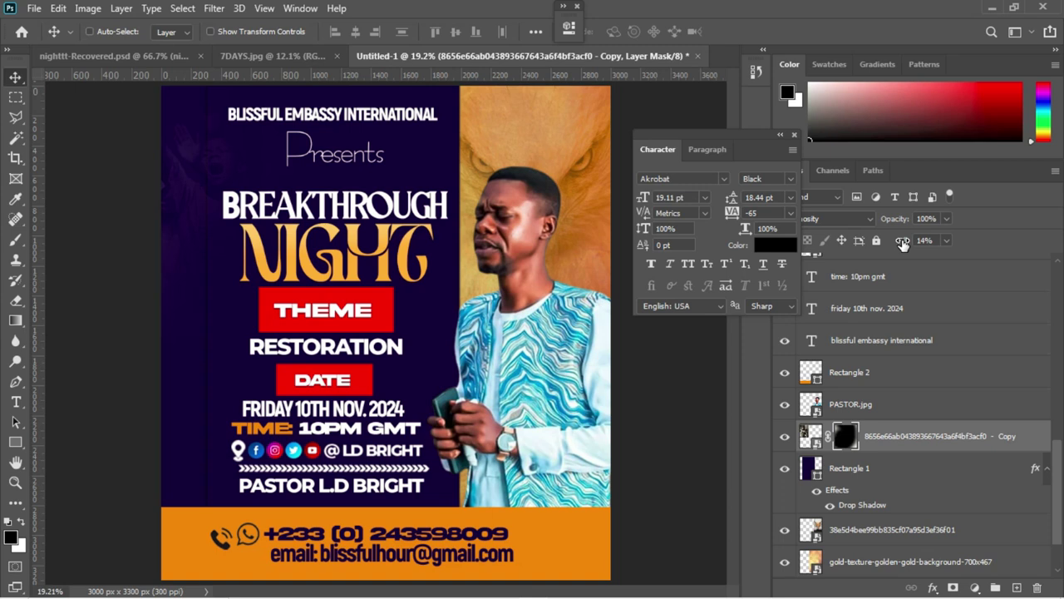
pyautogui.moveTo(902, 241); pyautogui.dragTo(933, 256)
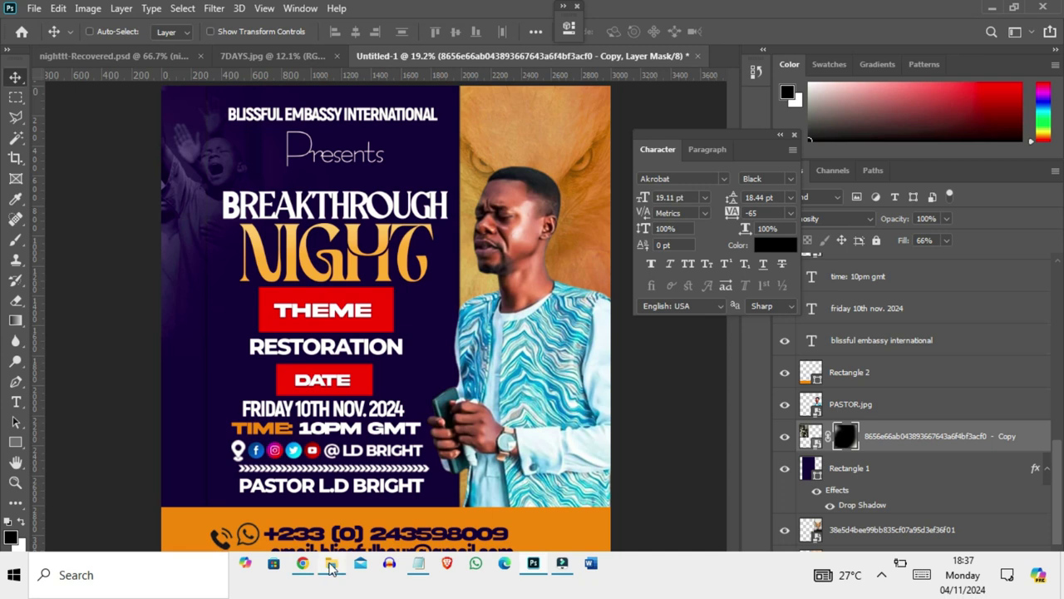
# - Place the 19_light_leak_flare_photo_overlay image from the vd folder above the worship photo, positioned behind the Breakthrough Night title
pyautogui.moveTo(331, 567)
pyautogui.click(318, 501)
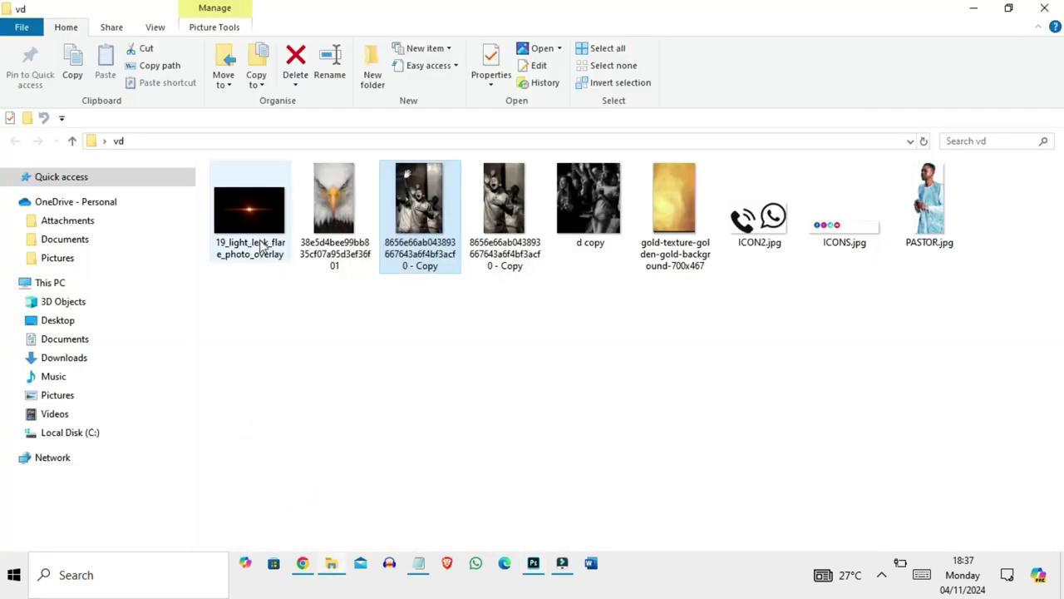
pyautogui.doubleClick(248, 208)
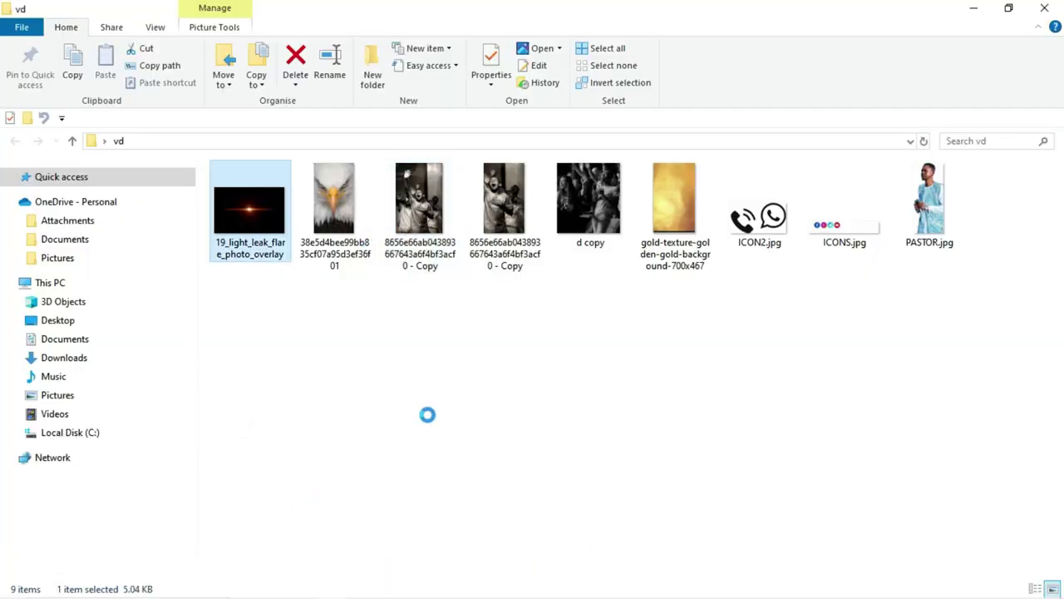
pyautogui.moveTo(467, 596); pyautogui.dragTo(315, 226)
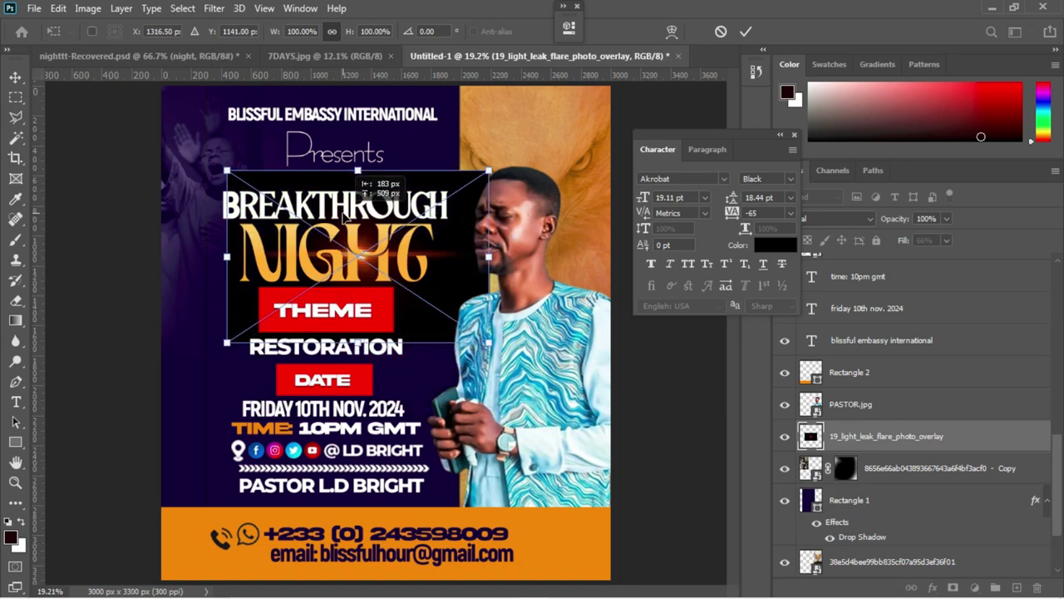
pyautogui.press('Return')
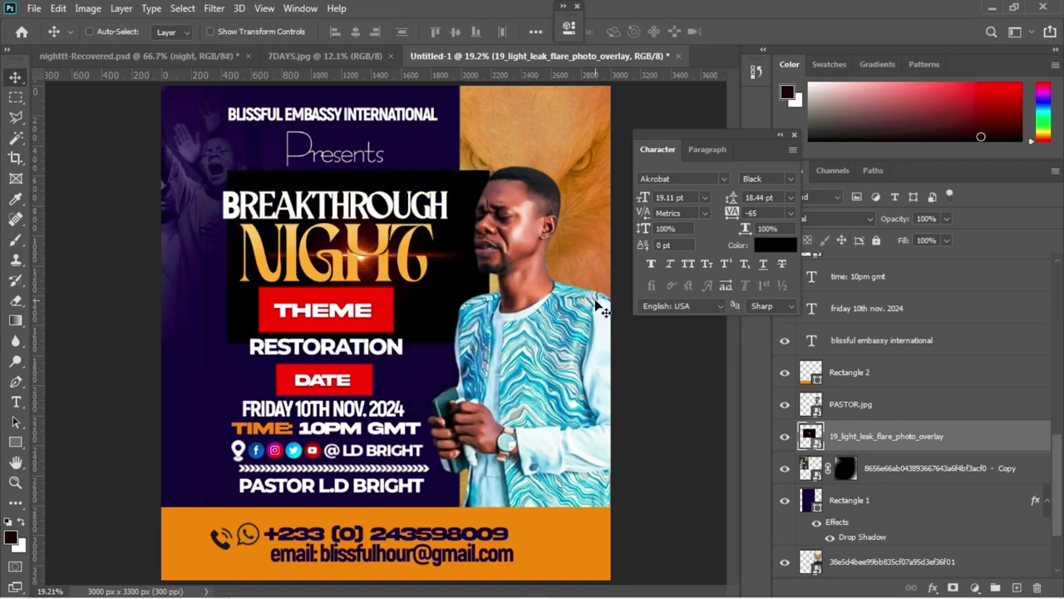
# - Rasterize the light leak flare layer and apply a Gaussian Blur with a 1.0 pixel radius
pyautogui.rightClick(903, 432)
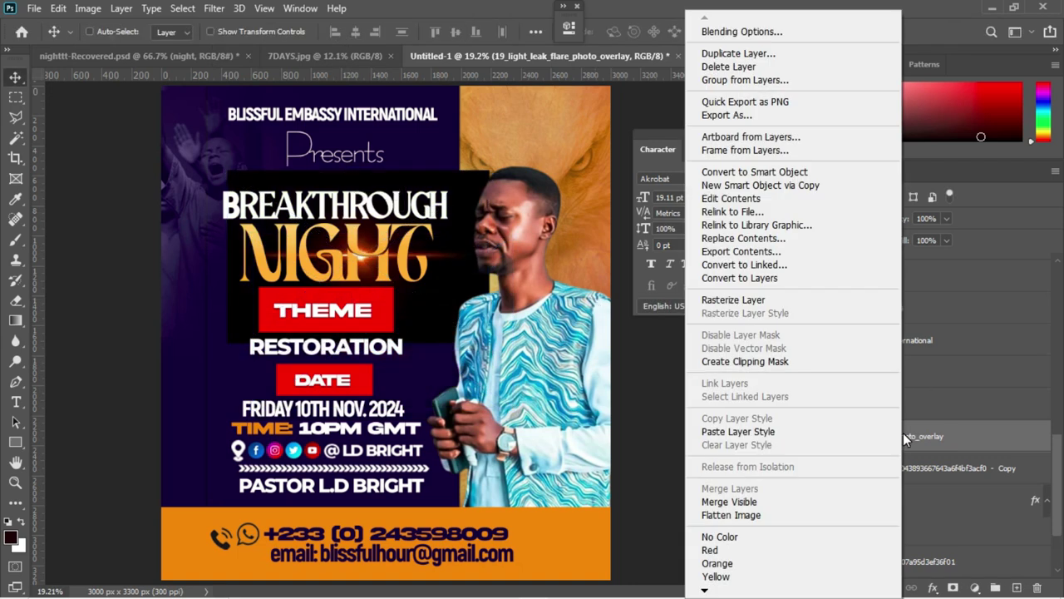
pyautogui.click(757, 299)
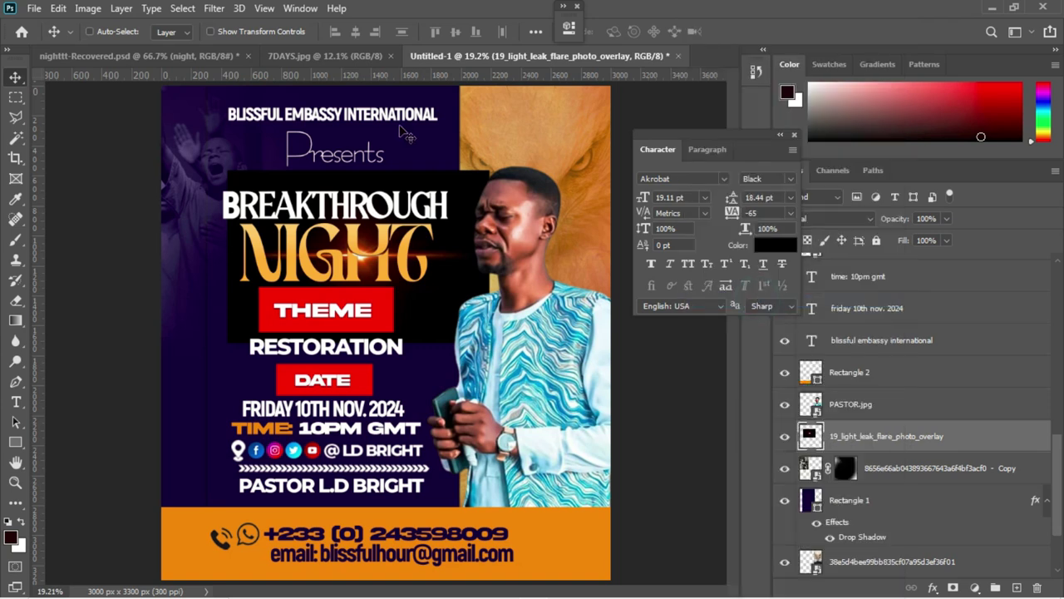
pyautogui.click(214, 8)
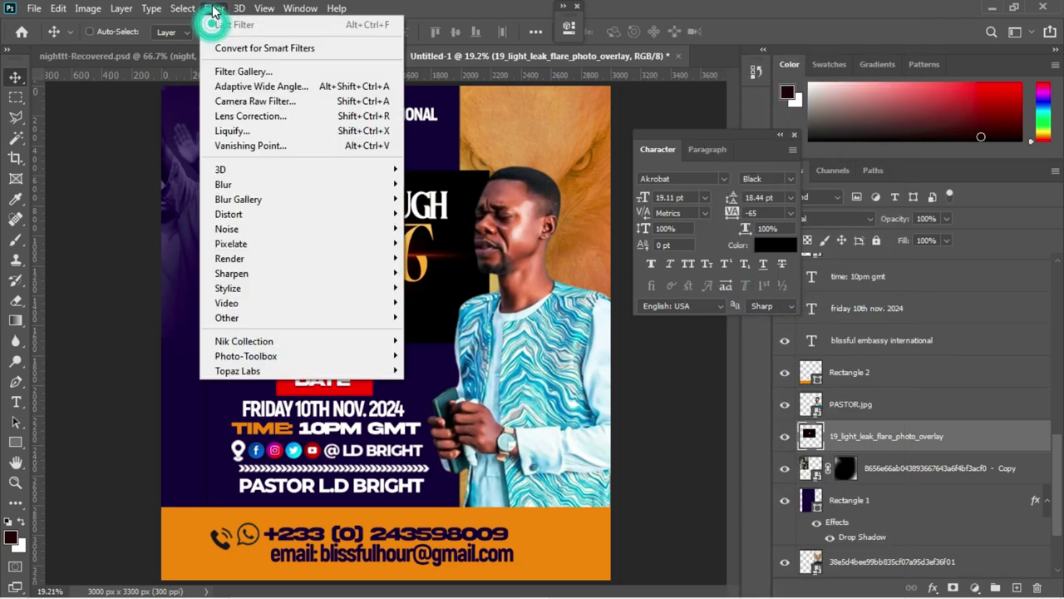
pyautogui.moveTo(289, 185)
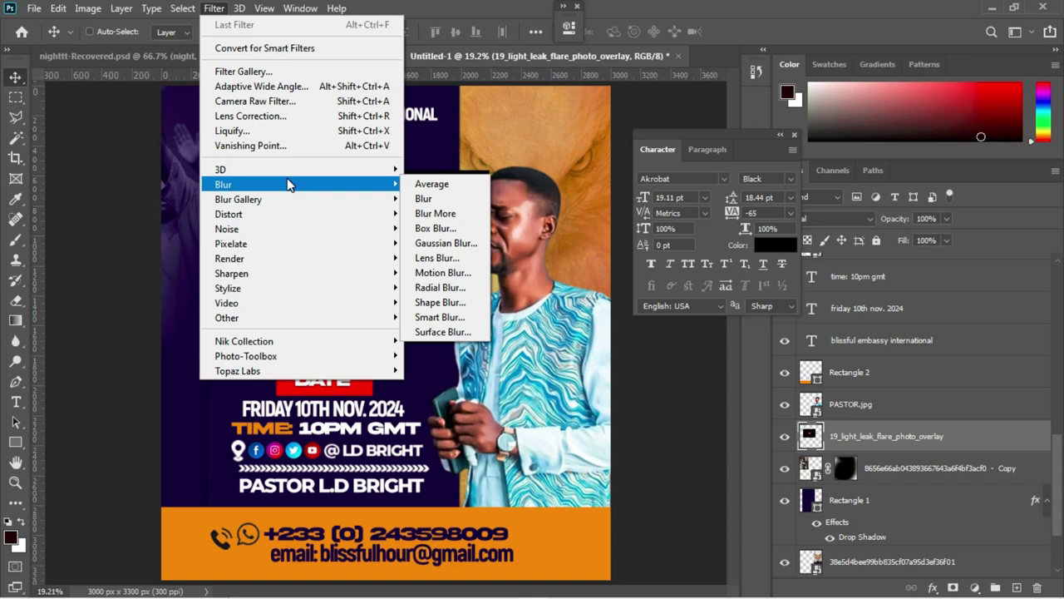
pyautogui.click(446, 242)
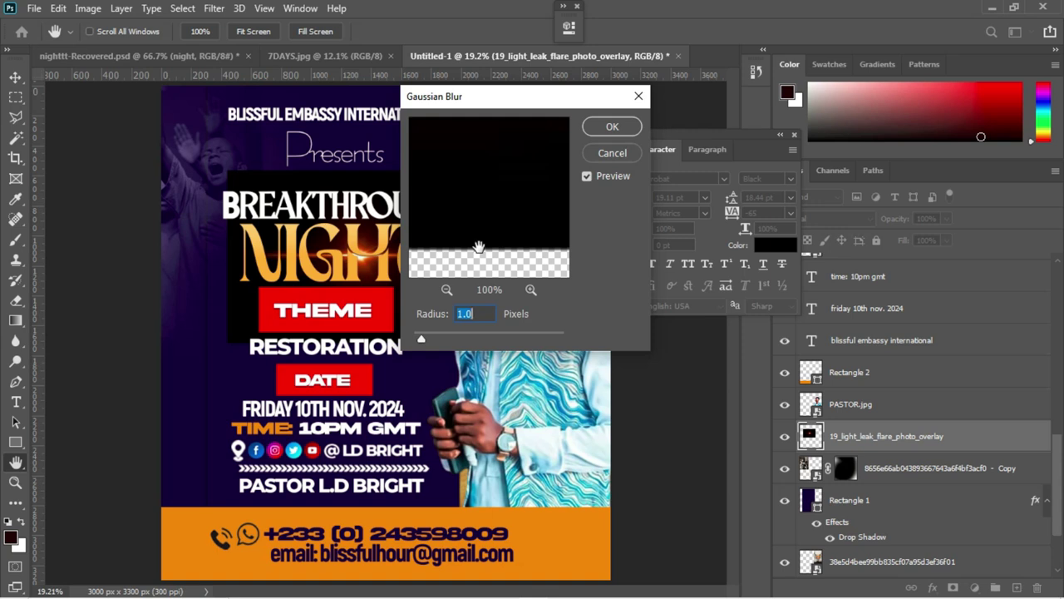
pyautogui.press('Return')
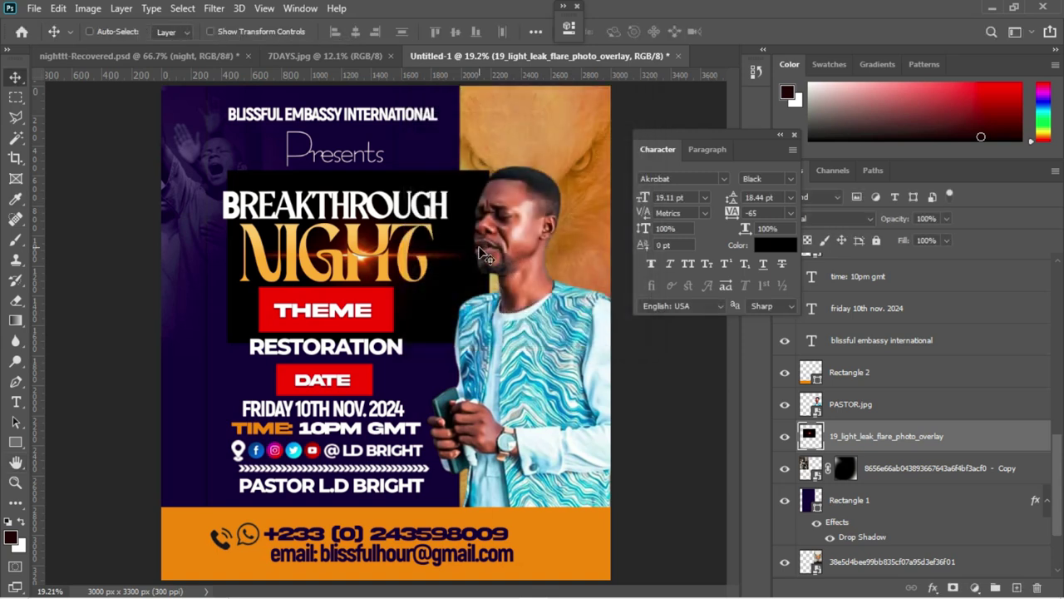
# - Set the flare layer's blend mode to Screen and move its glow between the BREAKTHROUGH and NIGHT lines
pyautogui.click(834, 215)
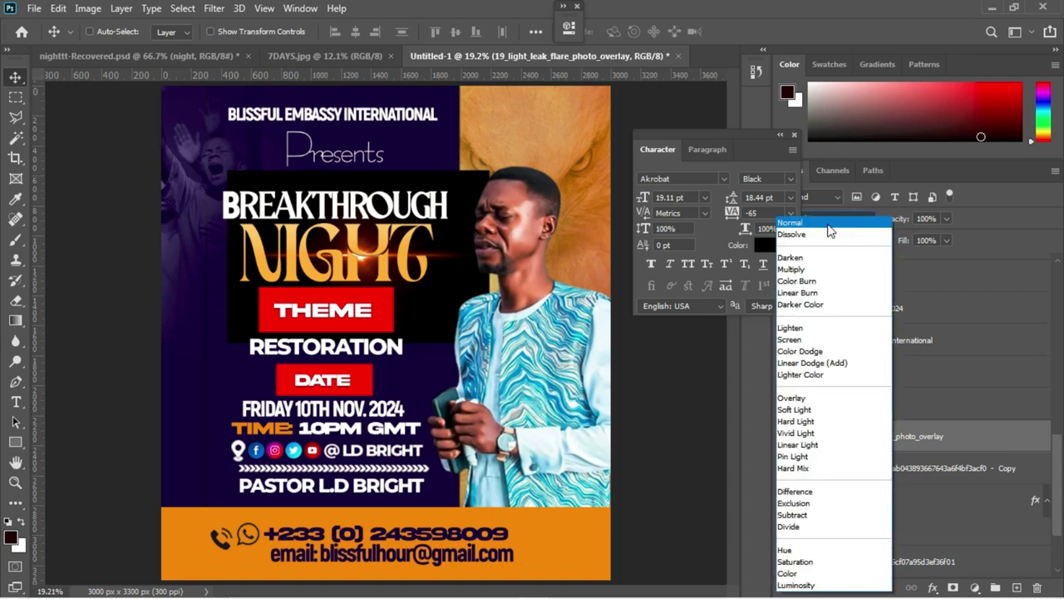
pyautogui.click(798, 341)
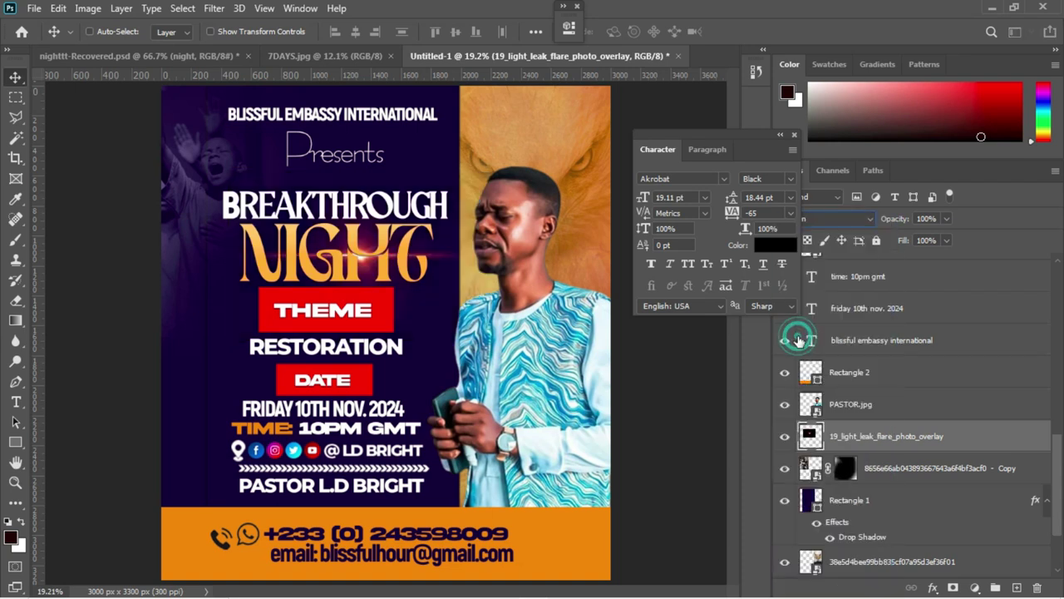
pyautogui.moveTo(370, 256); pyautogui.dragTo(350, 223)
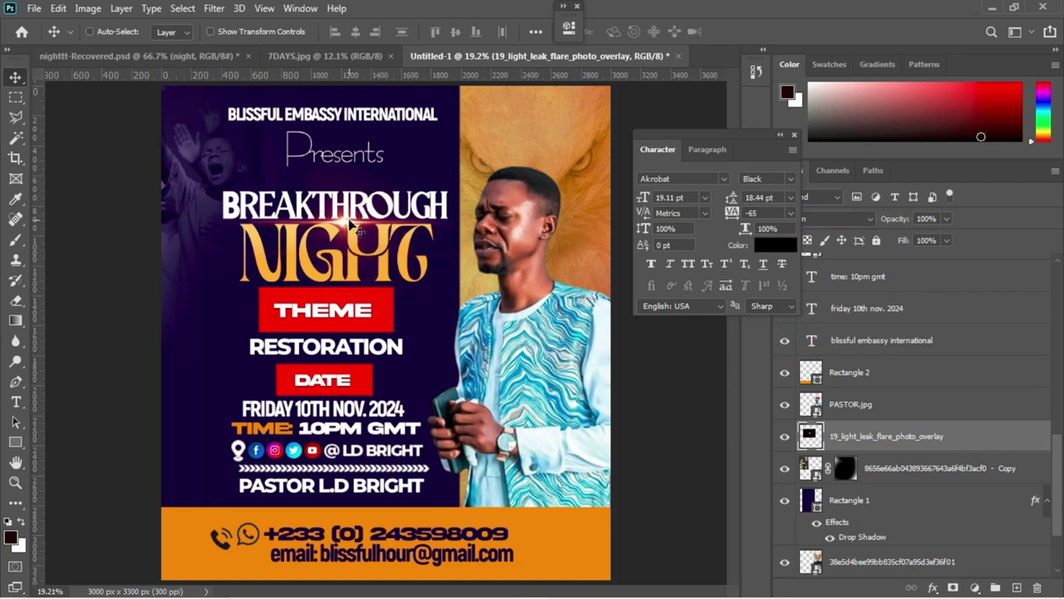